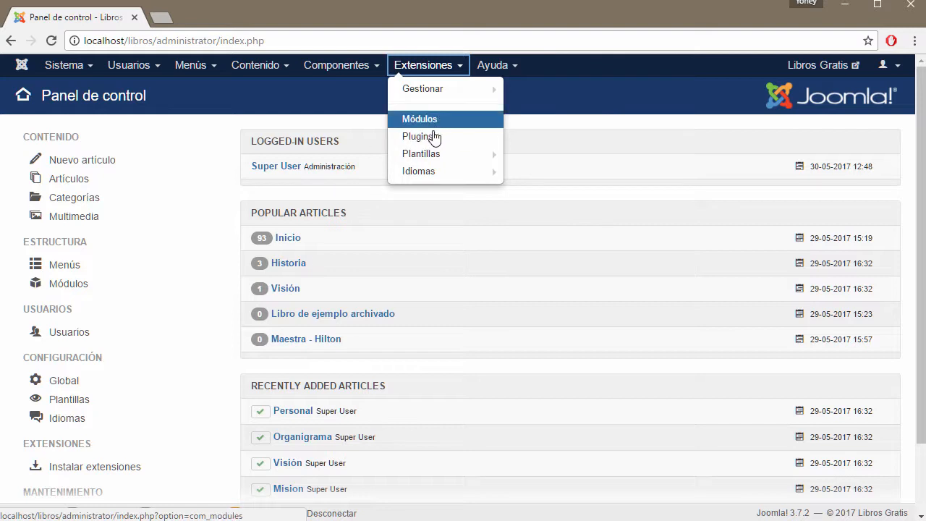
# Step: Open Joomla's Discover extensions view, which finds no matches, then open Este equipo in File Explorer
pyautogui.click(431, 92)
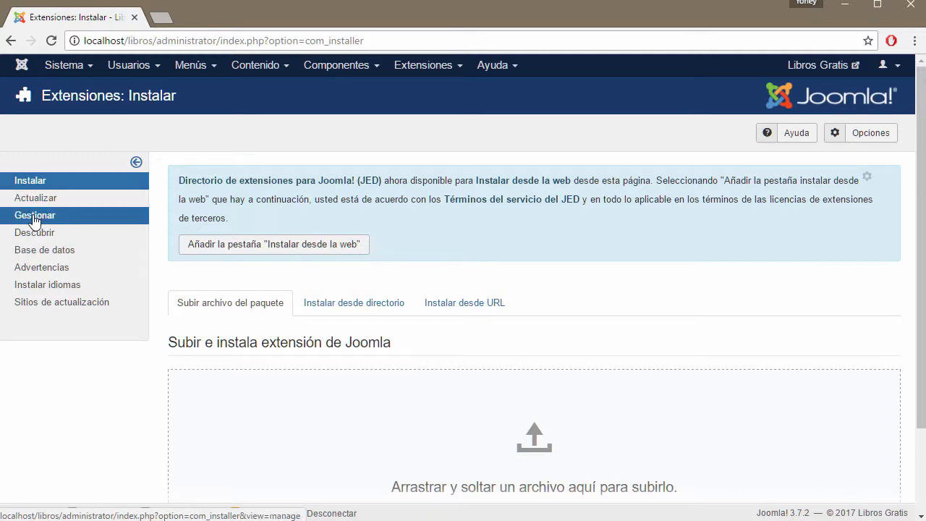
pyautogui.click(37, 234)
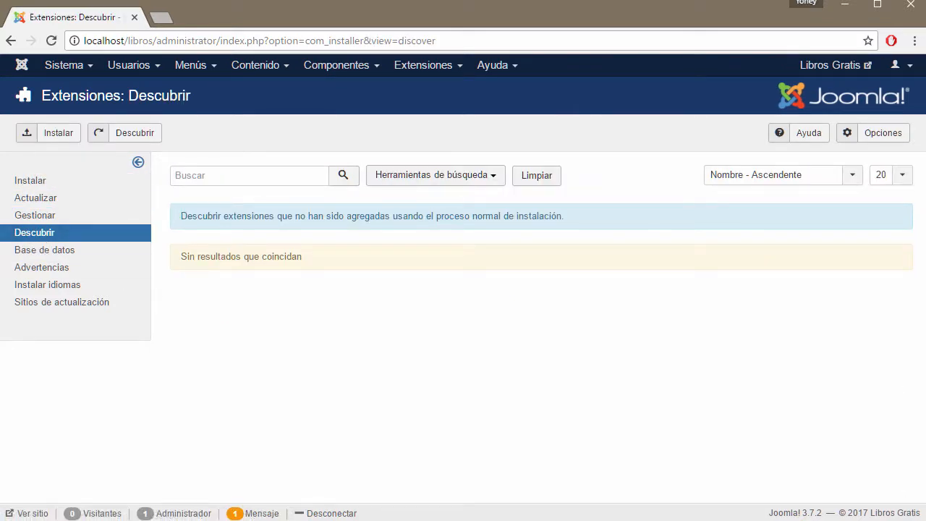
pyautogui.rightClick(384, 520)
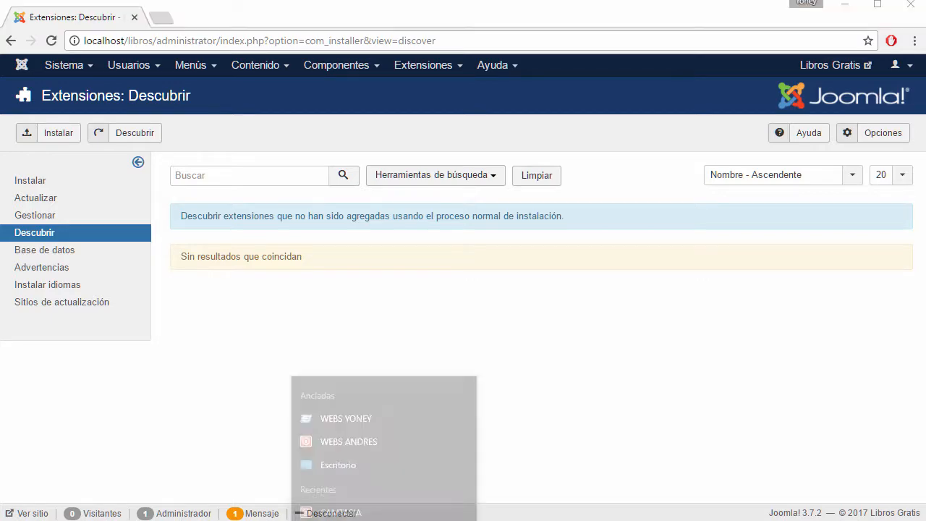
pyautogui.press('super')
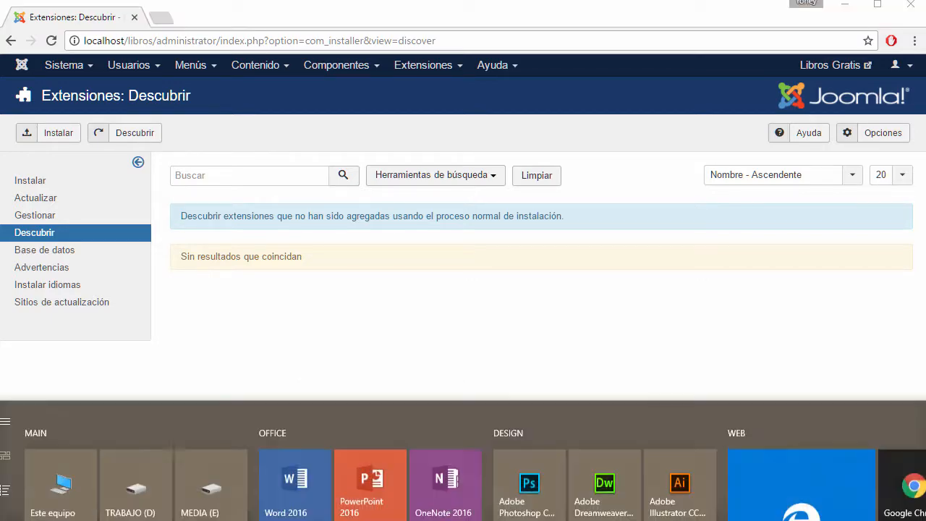
pyautogui.click(72, 490)
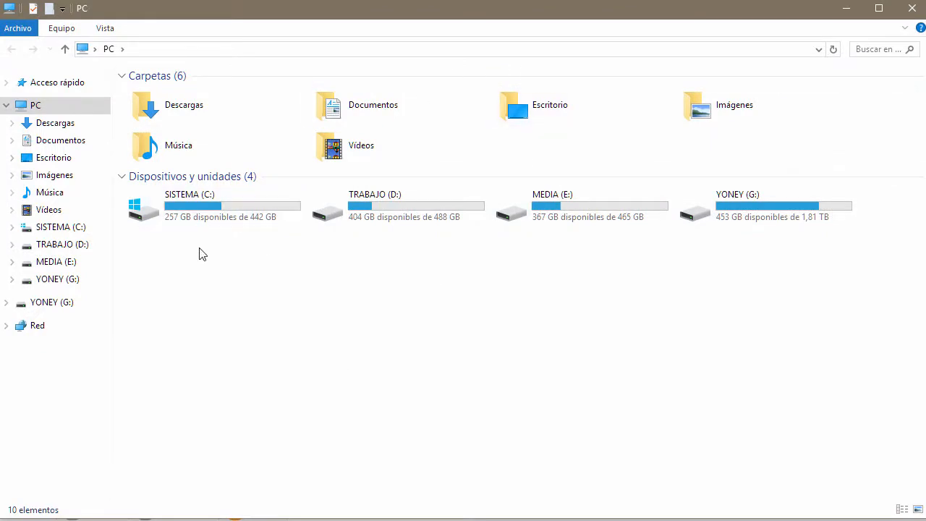
# Step: Browse File Explorer to C:\xampp\htdocs\libros\plugins
pyautogui.doubleClick(198, 214)
pyautogui.moveTo(486, 9); pyautogui.dragTo(516, 15)
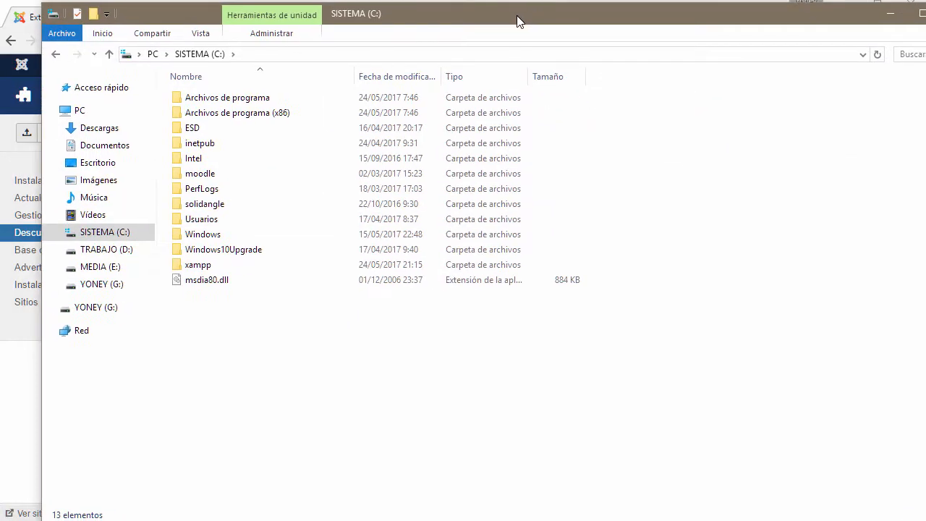
pyautogui.doubleClick(203, 269)
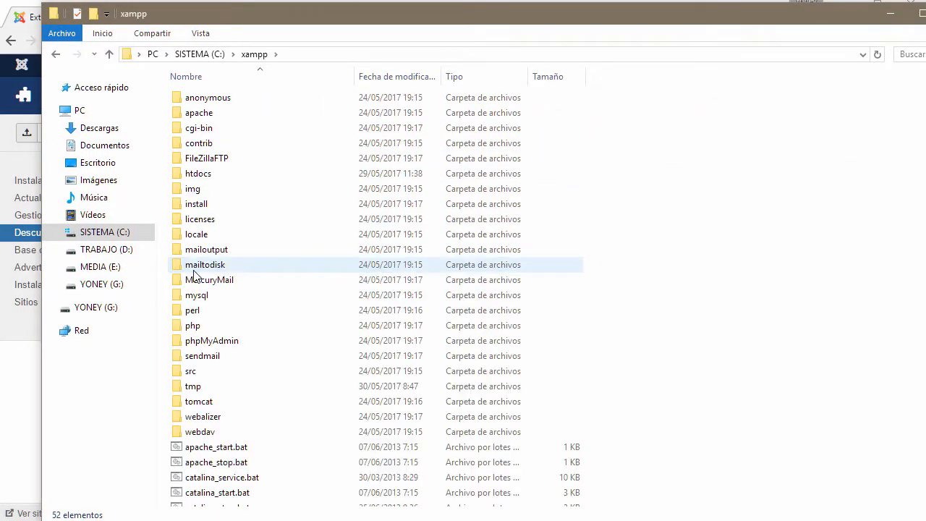
pyautogui.doubleClick(193, 180)
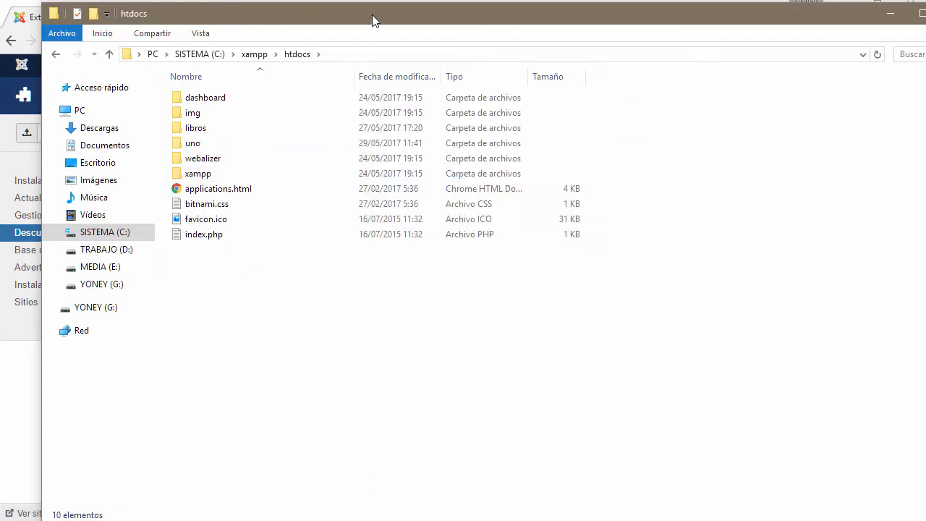
pyautogui.moveTo(373, 16)
pyautogui.mouseDown()
pyautogui.moveTo(376, 26)
pyautogui.moveTo(380, 16)
pyautogui.mouseUp()
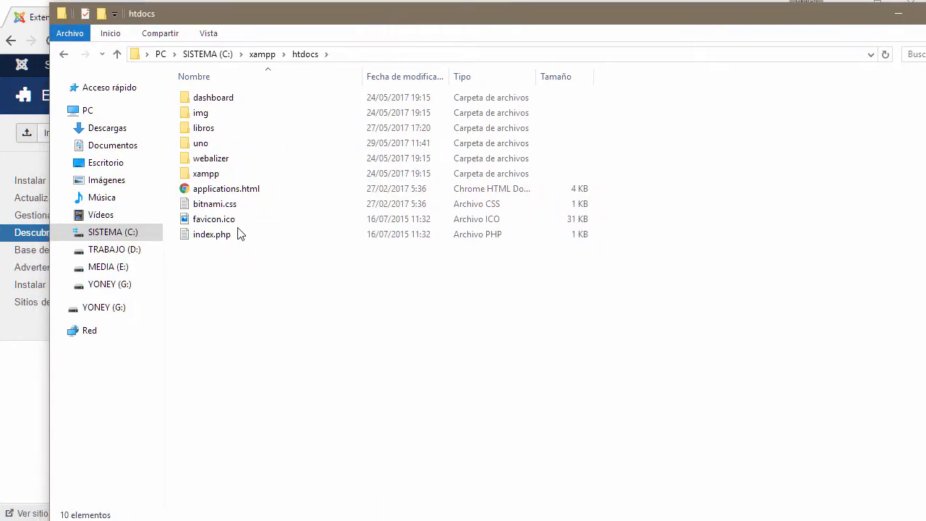
pyautogui.click(207, 132)
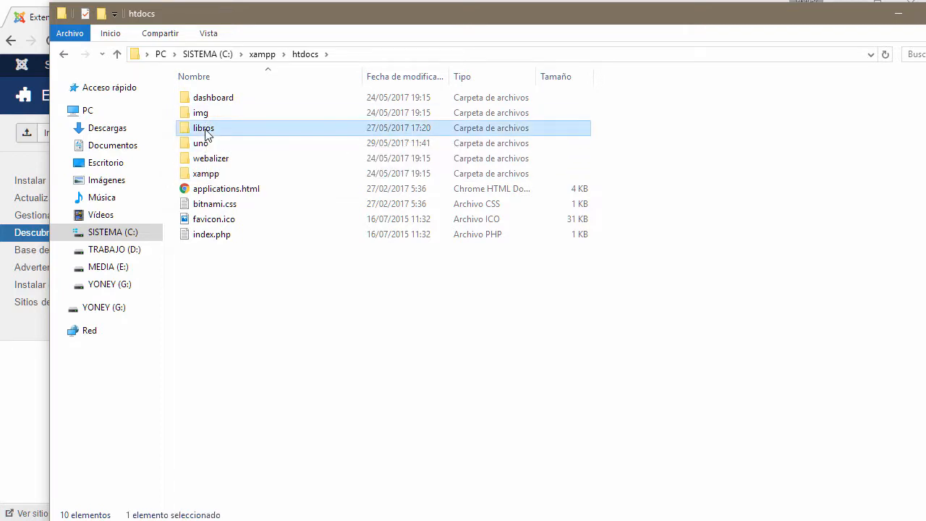
pyautogui.doubleClick(206, 132)
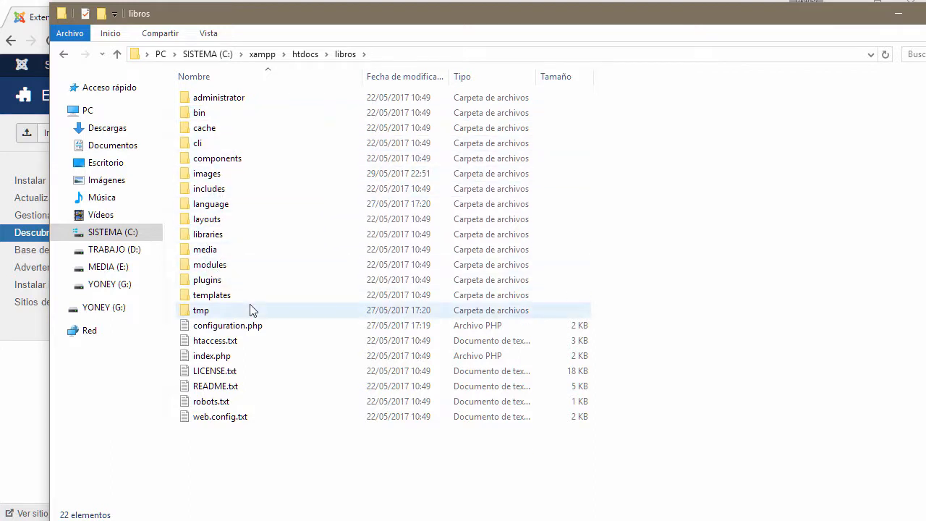
pyautogui.click(217, 282)
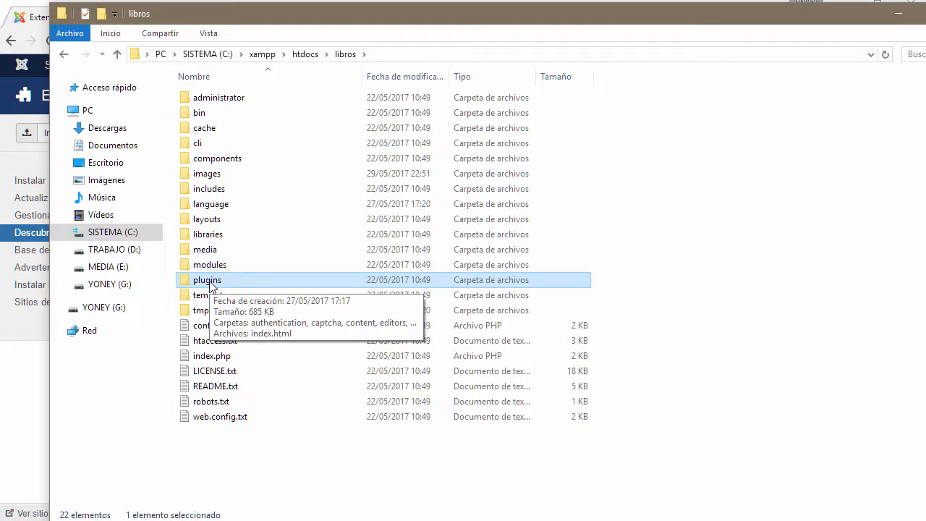
pyautogui.doubleClick(209, 282)
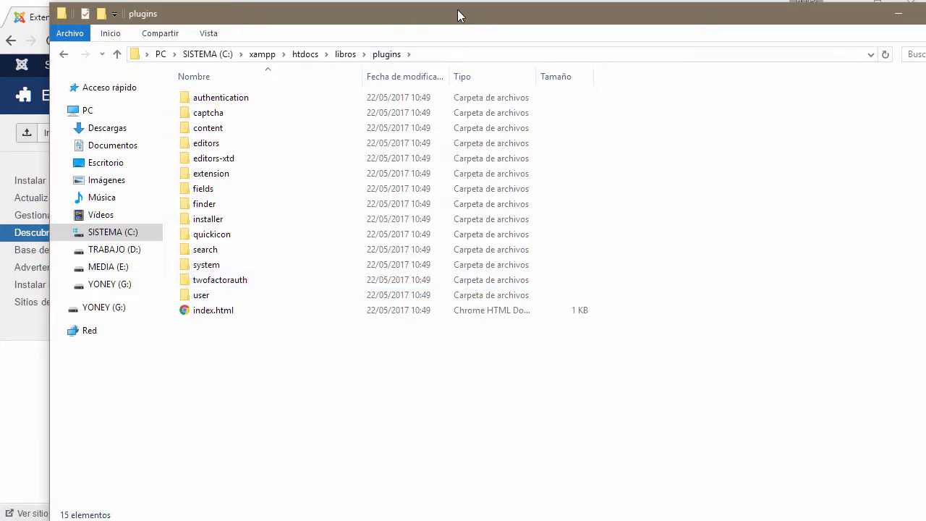
# Step: Return to the browser and open Joomla's Extensiones: Instalar page
pyautogui.moveTo(457, 15); pyautogui.dragTo(602, 9)
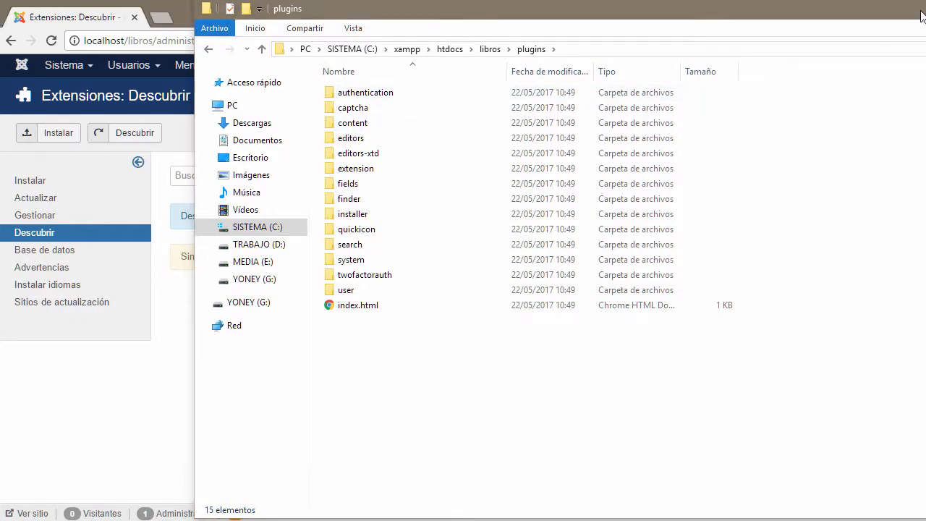
pyautogui.hotkey('alt', 'Tab')
pyautogui.click(40, 186)
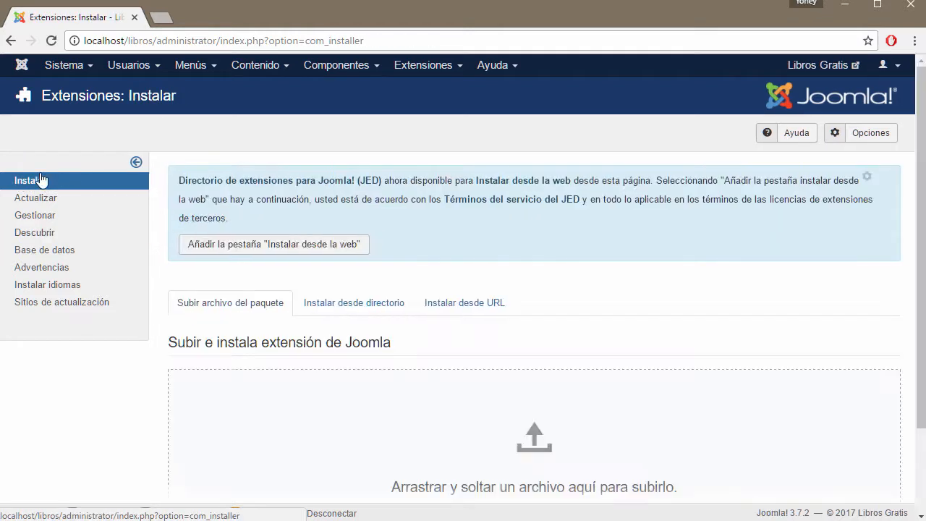
# Step: Run a Discover scan for uninstalled extensions, which finds none
pyautogui.click(43, 234)
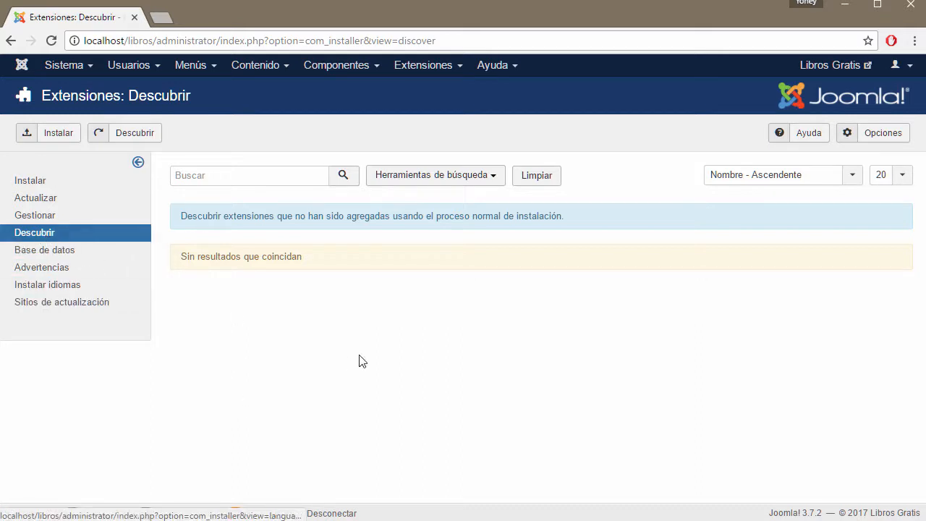
pyautogui.click(146, 137)
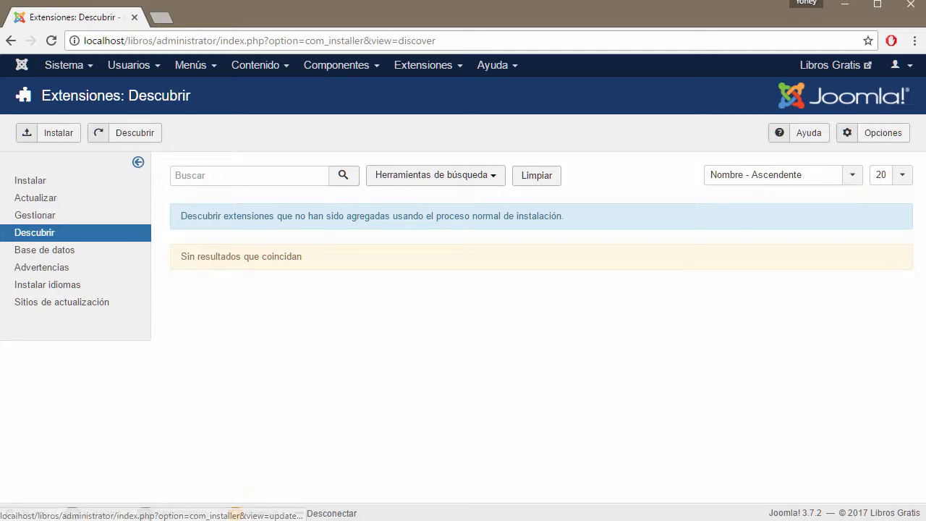
pyautogui.click(372, 520)
pyautogui.click(925, 8)
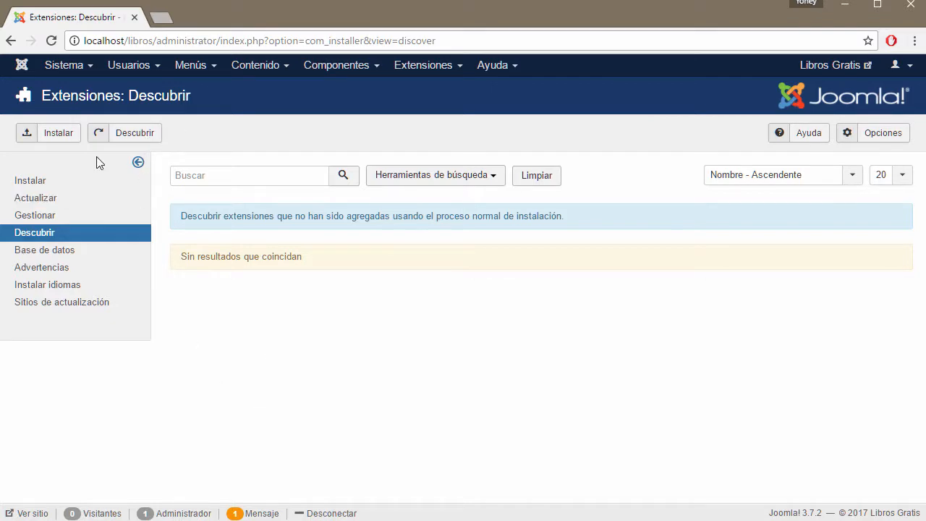
# Step: Dismiss the no-selection Instalar alert and open the Base de datos status page
pyautogui.click(61, 139)
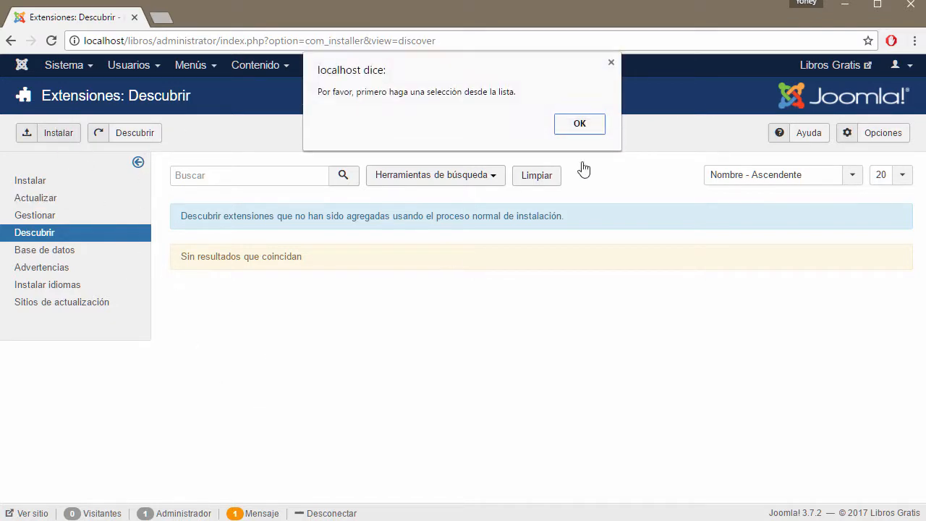
pyautogui.click(591, 126)
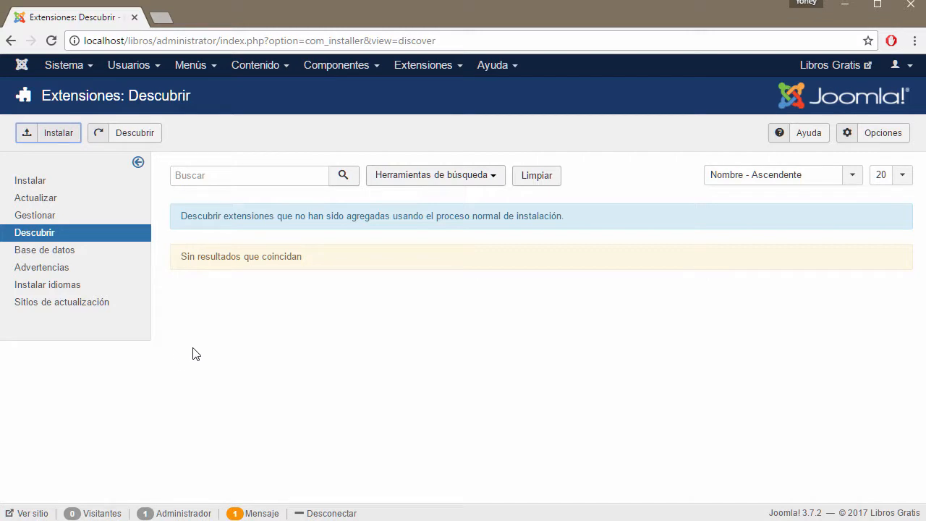
pyautogui.click(56, 253)
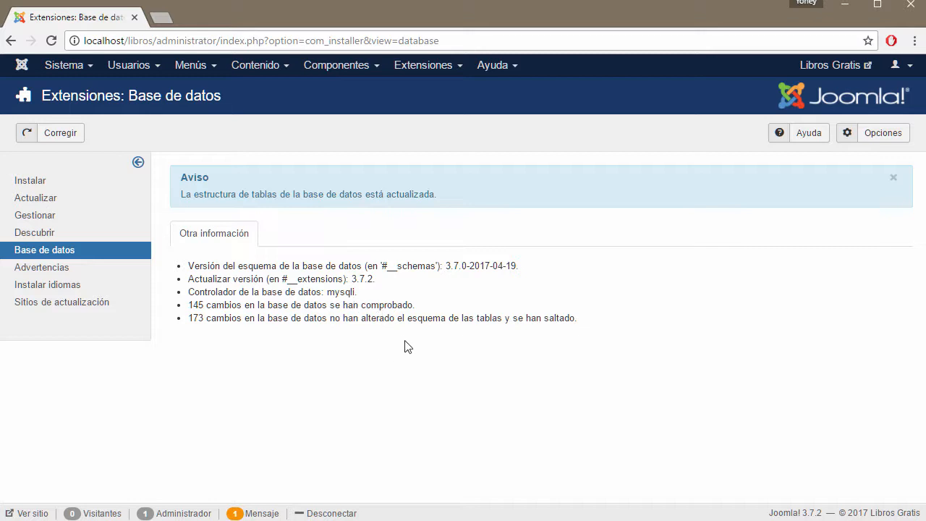
# Step: Highlight the schema version, 3.7.2, mysqli and 145 changes, then open the Advertencias warnings
pyautogui.moveTo(455, 268); pyautogui.dragTo(535, 268)
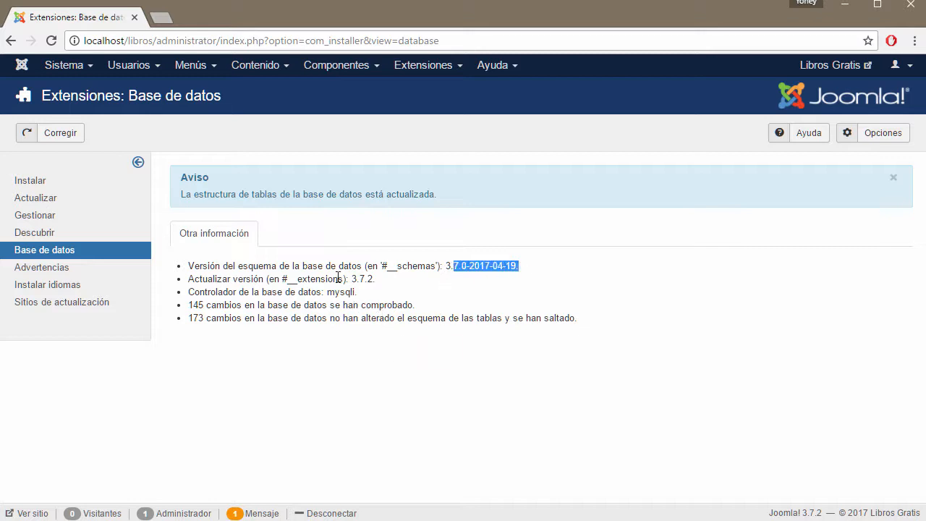
pyautogui.moveTo(353, 280); pyautogui.dragTo(381, 278)
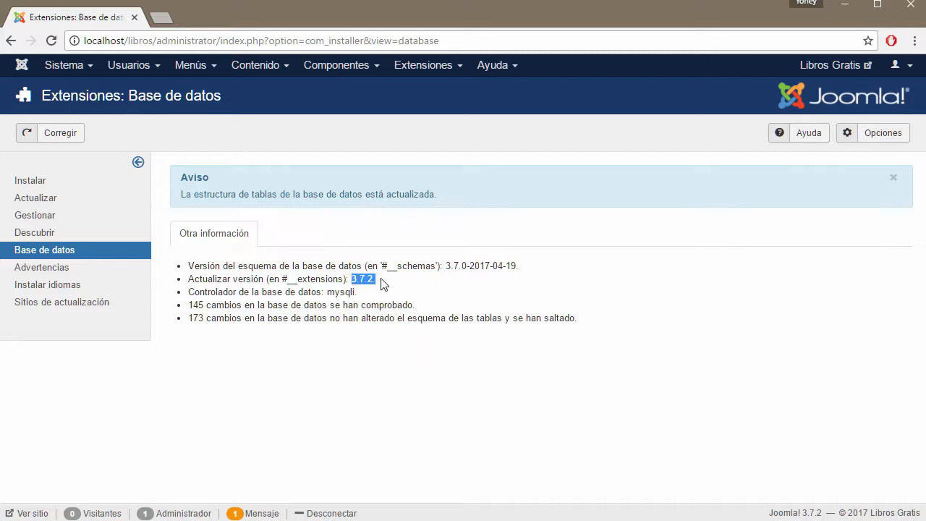
pyautogui.moveTo(327, 293); pyautogui.dragTo(362, 292)
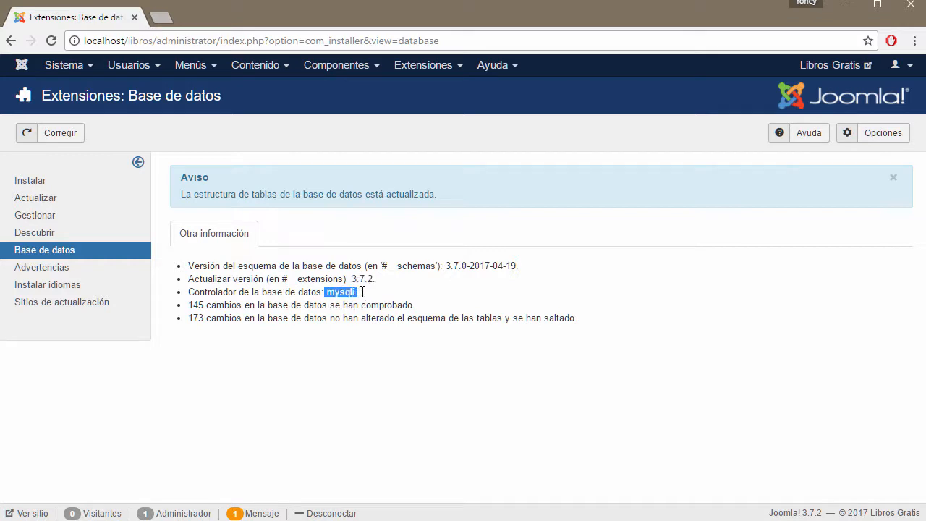
pyautogui.click(348, 308)
pyautogui.moveTo(327, 293); pyautogui.dragTo(361, 292)
pyautogui.moveTo(416, 307); pyautogui.dragTo(361, 307)
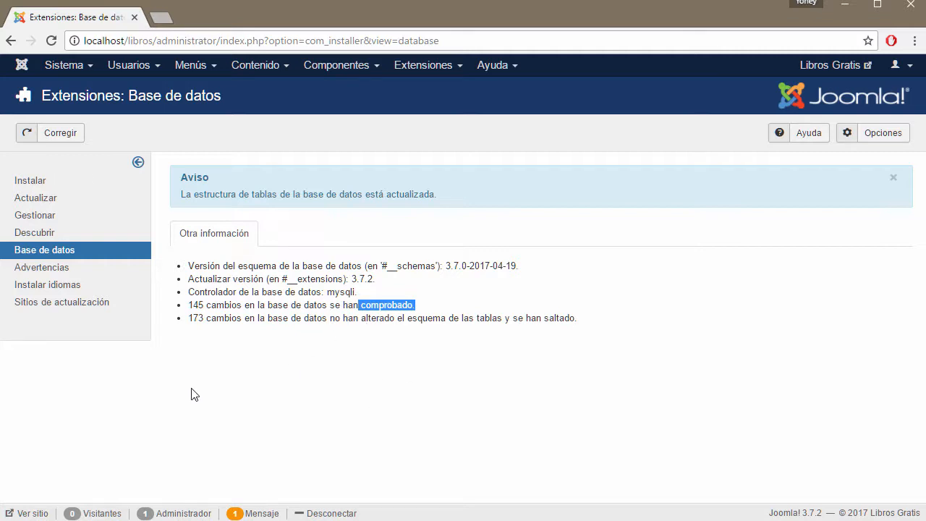
pyautogui.click(44, 267)
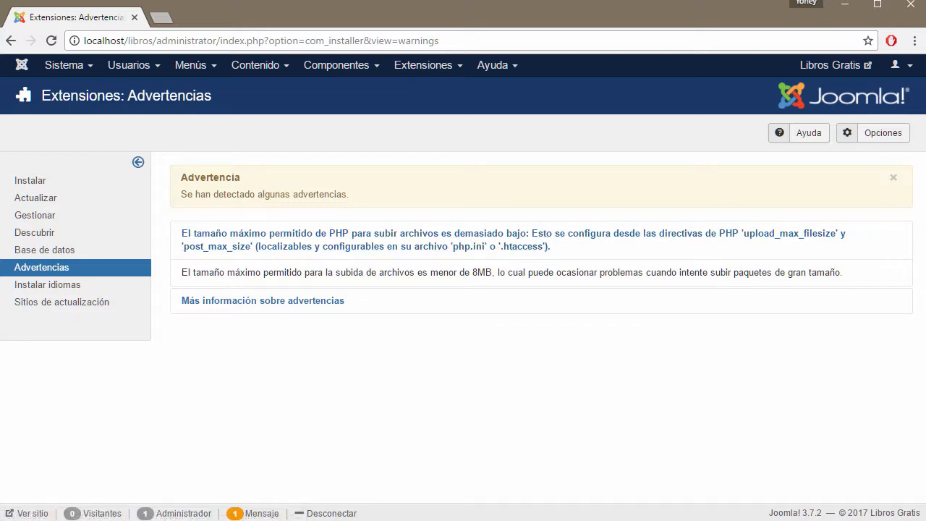
# Step: Browse to C:\xampp\php and open php.ini with Brackets
pyautogui.hotkey('alt', 'Tab')
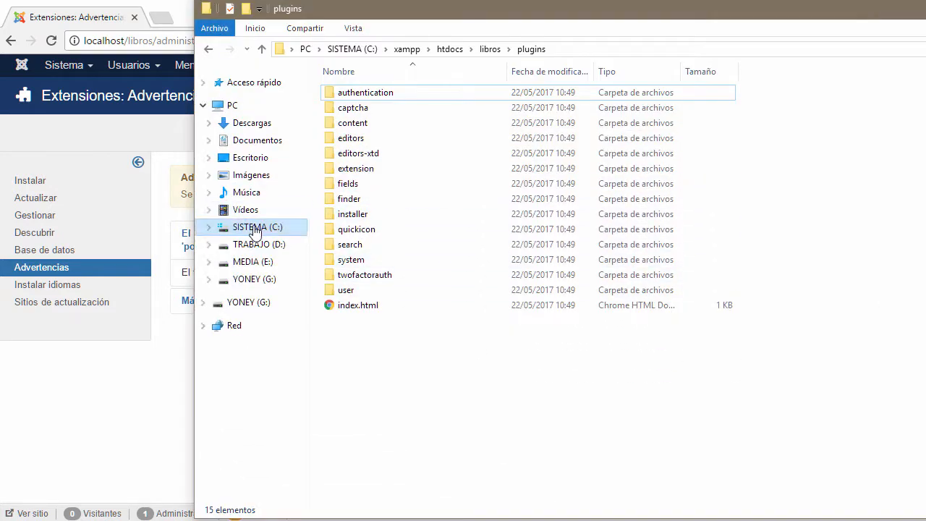
pyautogui.click(254, 228)
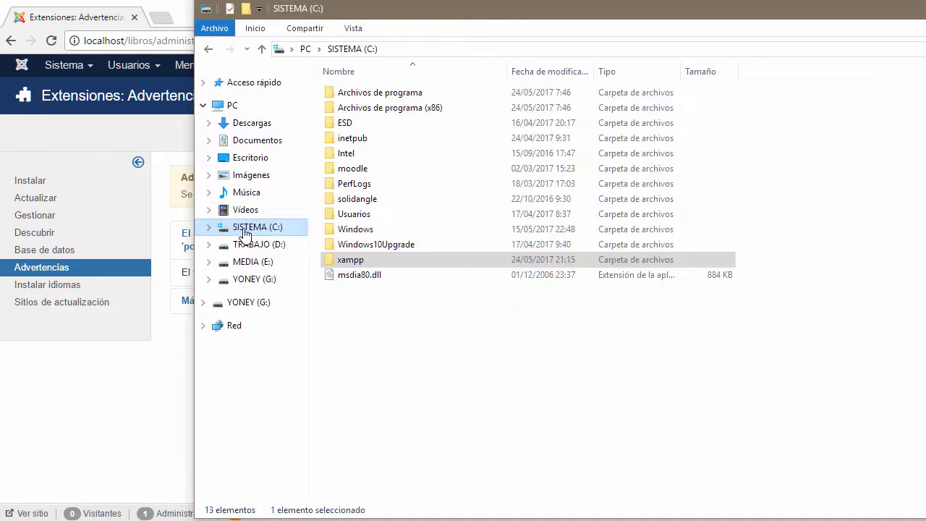
pyautogui.doubleClick(354, 261)
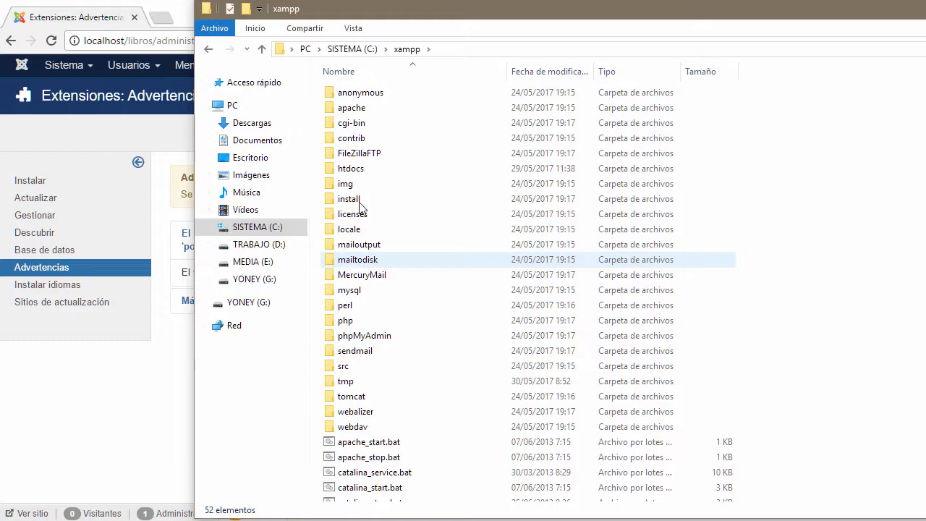
pyautogui.doubleClick(349, 320)
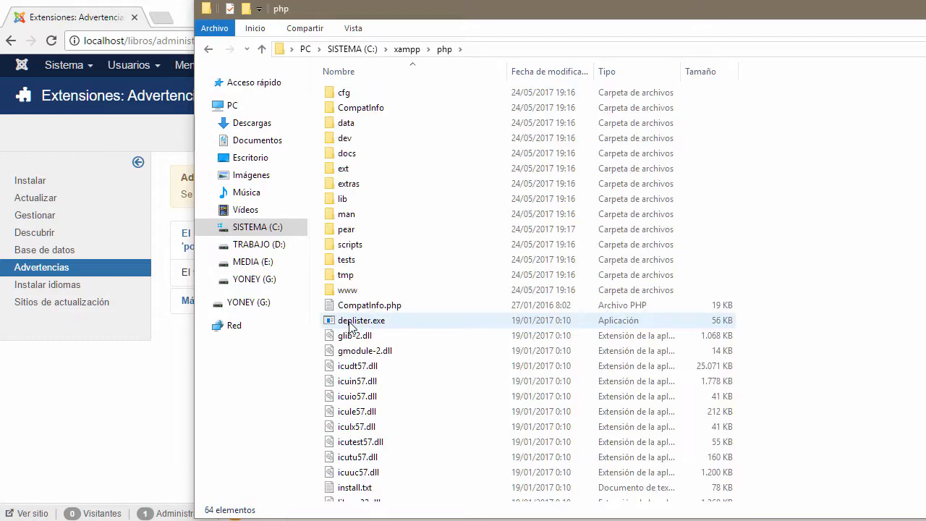
pyautogui.moveTo(643, 19); pyautogui.dragTo(582, 20)
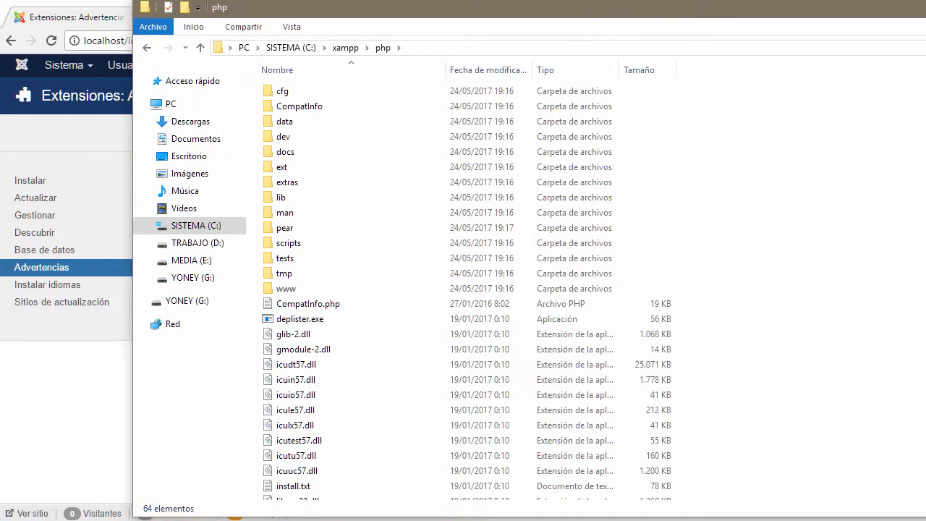
pyautogui.moveTo(922, 225)
pyautogui.mouseDown()
pyautogui.moveTo(866, 224)
pyautogui.moveTo(905, 221)
pyautogui.mouseUp()
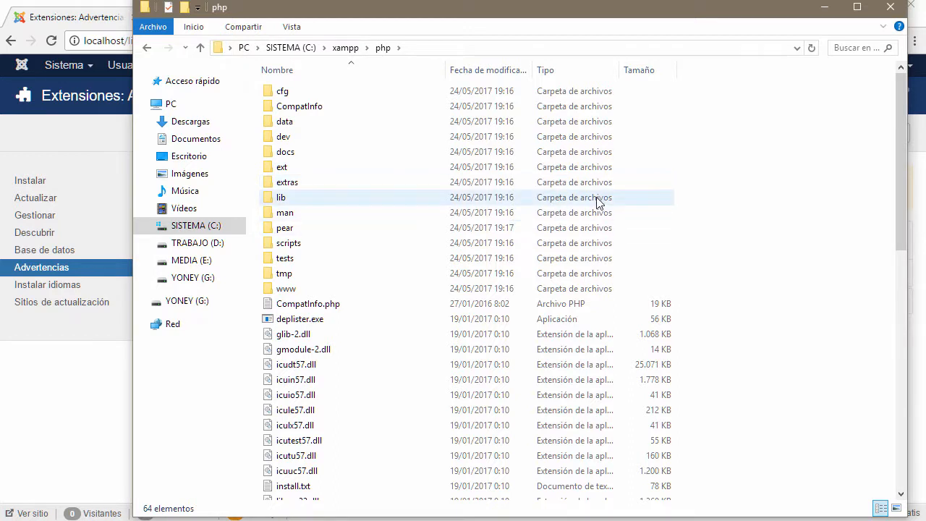
pyautogui.moveTo(519, 12); pyautogui.dragTo(514, 10)
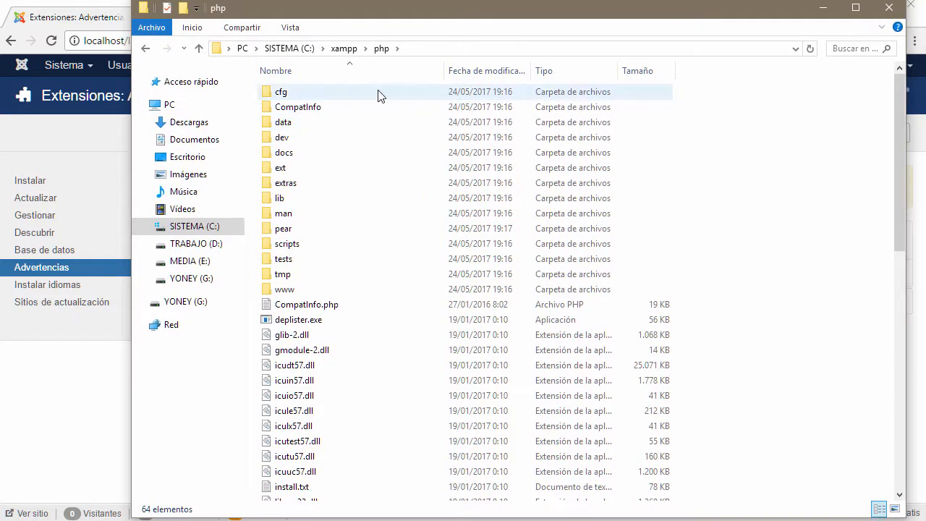
pyautogui.scroll(-8, 323, 337)
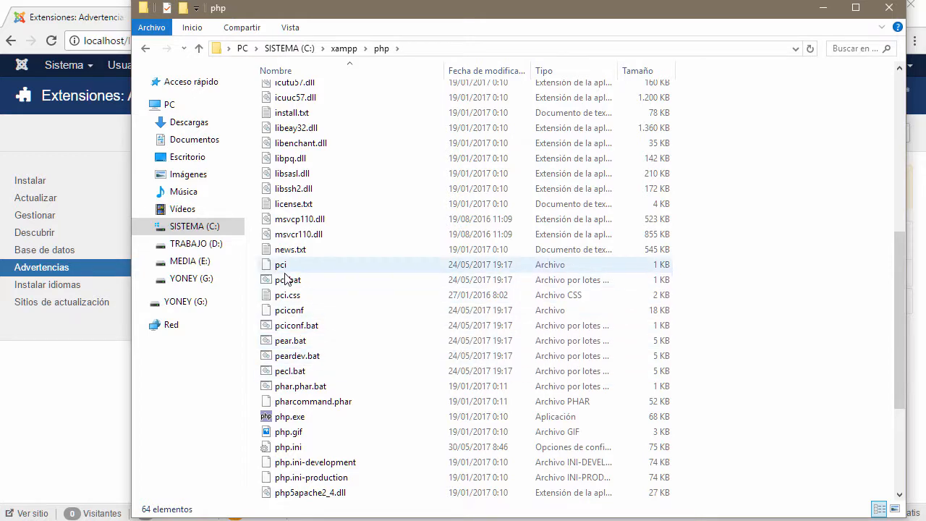
pyautogui.scroll(-3, 344, 429)
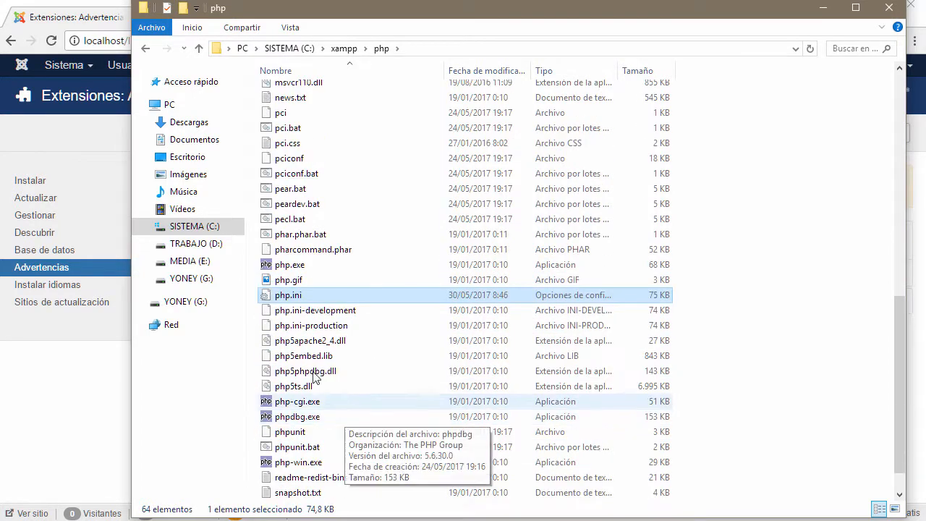
pyautogui.rightClick(318, 297)
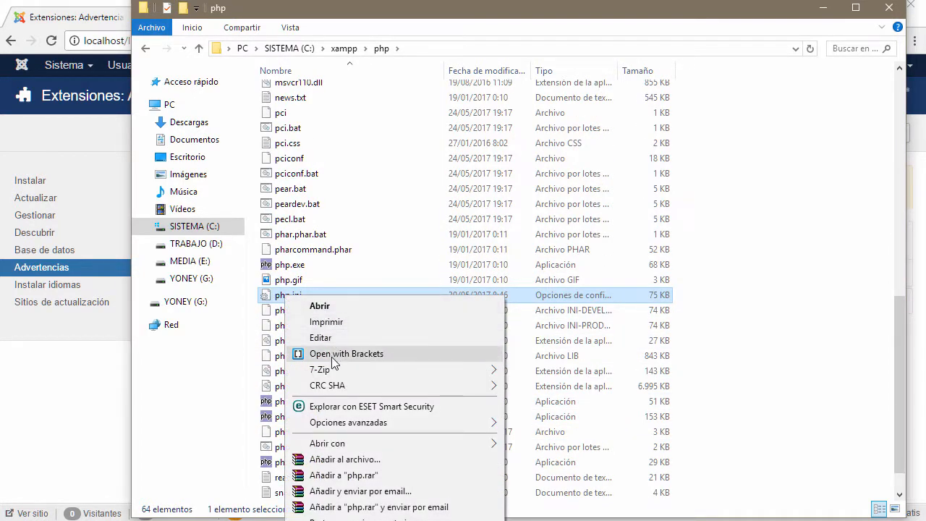
pyautogui.click(335, 354)
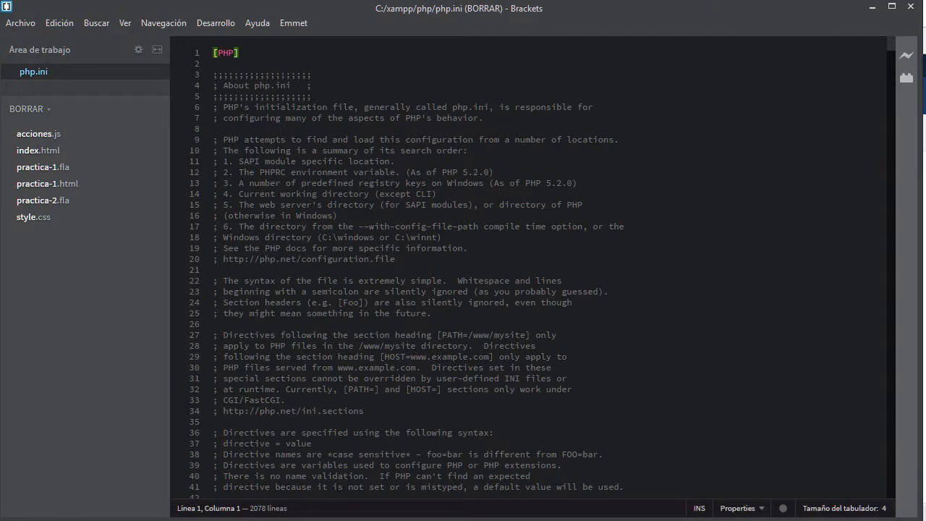
# Step: Search php.ini for upload_max_filesize and place the cursor on its 2M value
pyautogui.hotkey('alt', 'Tab')
pyautogui.click(333, 107)
pyautogui.hotkey('ctrl', 'f')
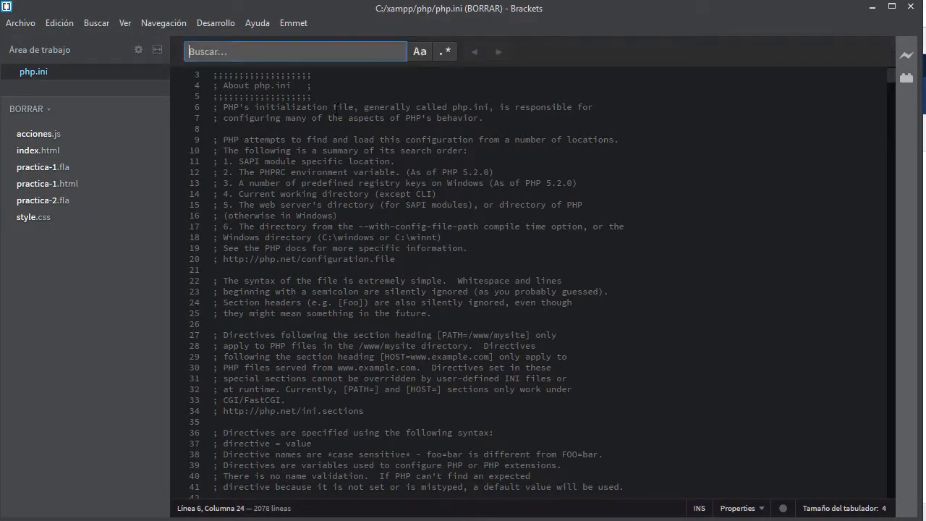
pyautogui.write('up')
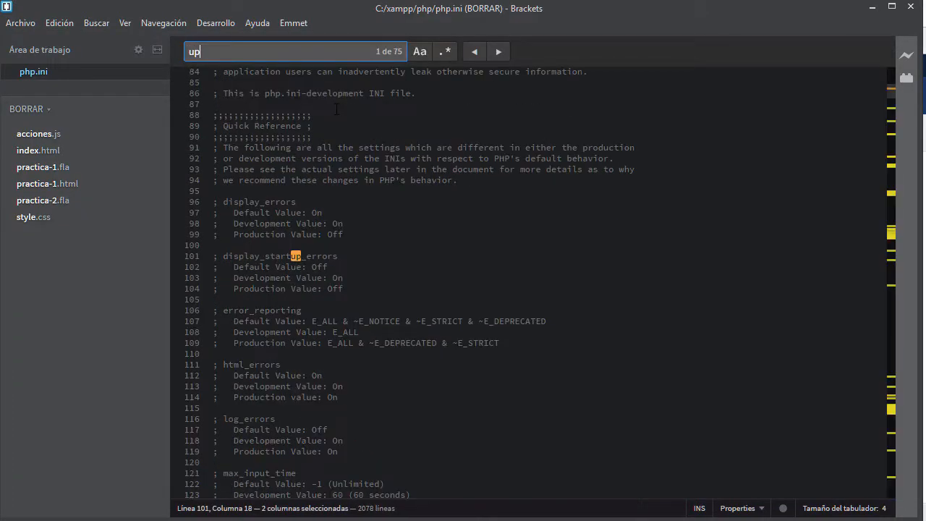
pyautogui.write('load_')
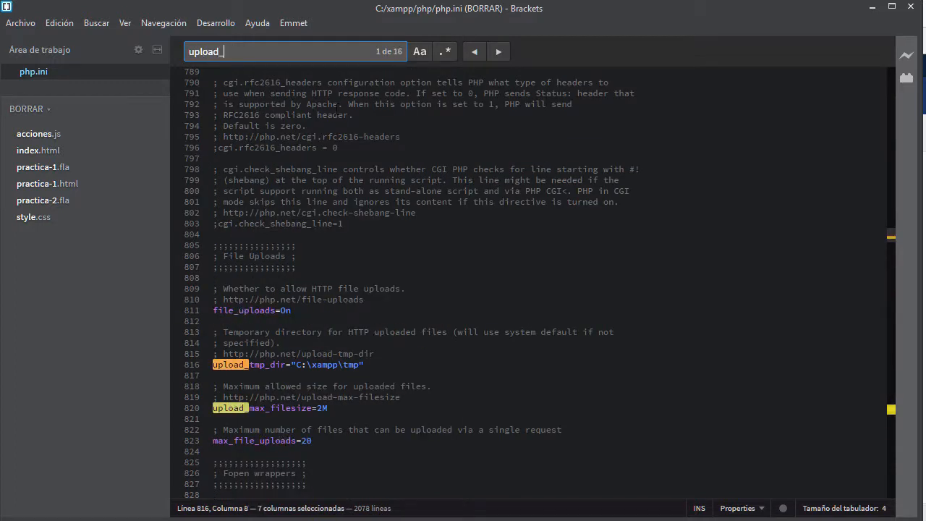
pyautogui.write('ma')
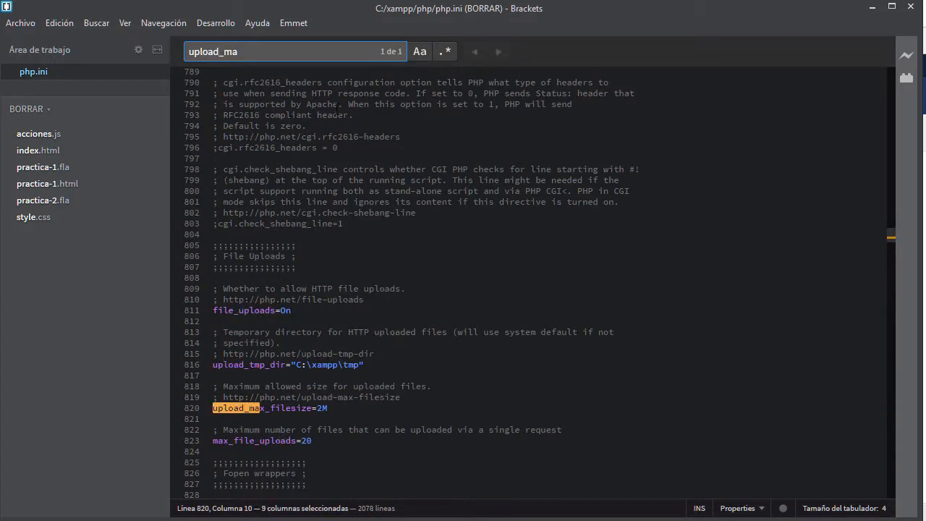
pyautogui.write('x')
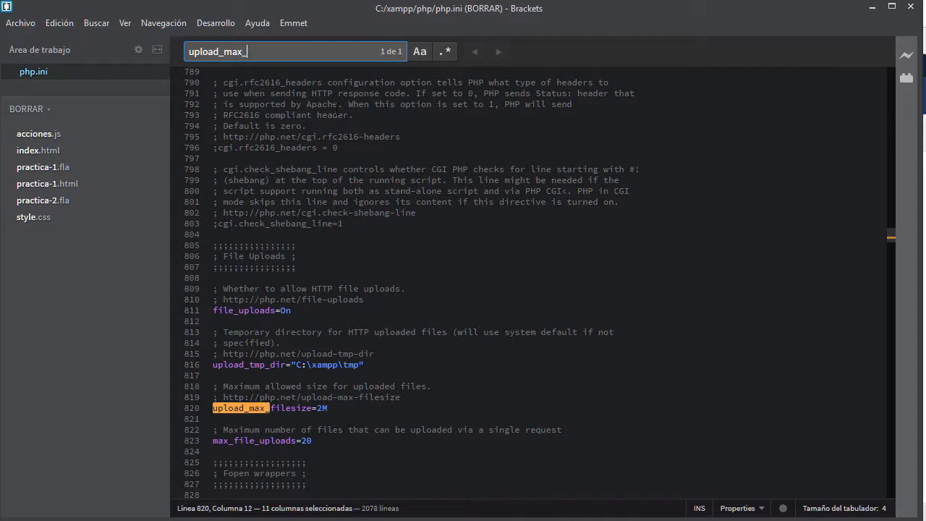
pyautogui.write('_fi')
pyautogui.click(318, 408)
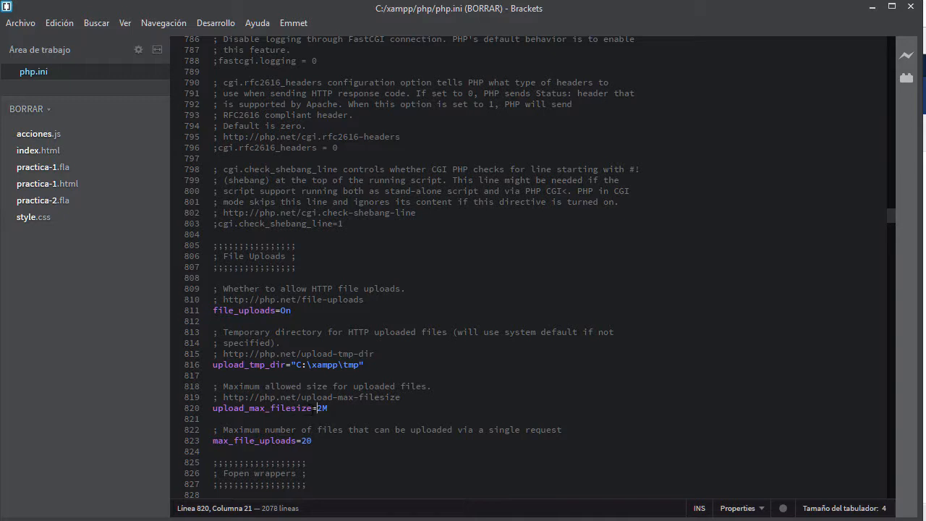
pyautogui.moveTo(313, 408); pyautogui.dragTo(272, 409)
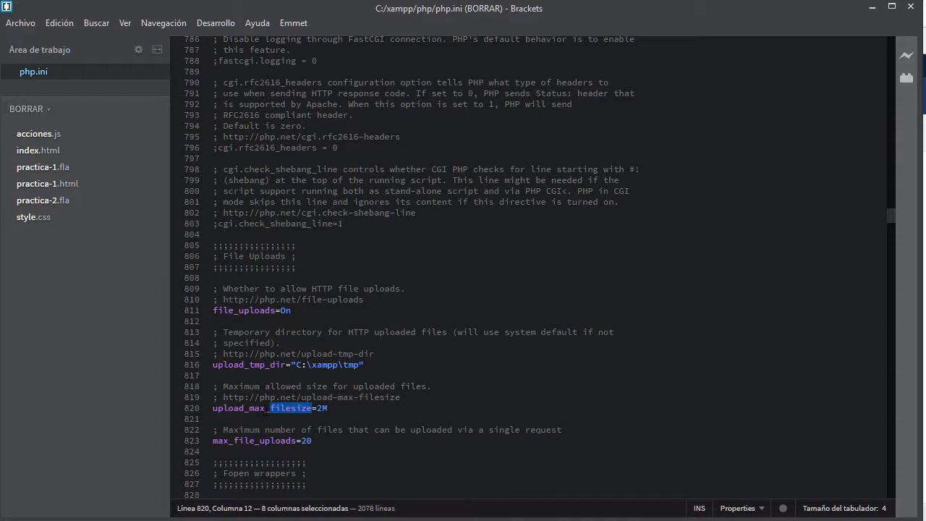
pyautogui.moveTo(265, 409); pyautogui.dragTo(213, 408)
pyautogui.click(322, 408)
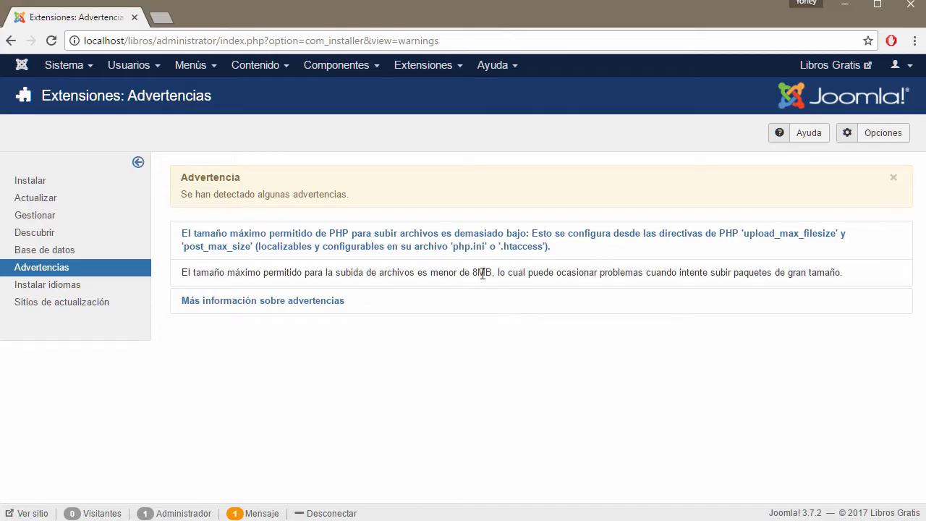
# Step: Change upload_max_filesize to 8M to meet the 8MB minimum and save php.ini
pyautogui.moveTo(473, 273); pyautogui.dragTo(494, 274)
pyautogui.hotkey('alt', 'Tab')
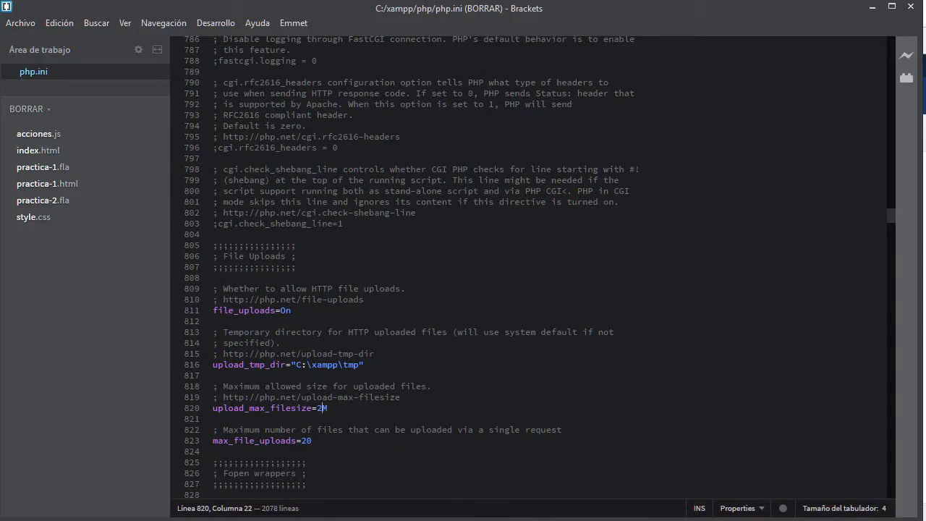
pyautogui.hotkey('alt', 'Tab')
pyautogui.hotkey('alt', 'Tab')
pyautogui.write('8')
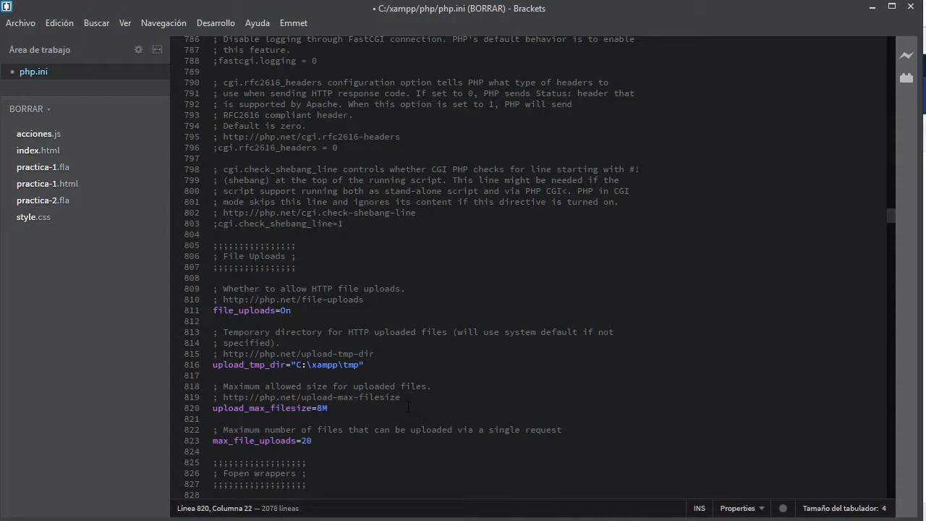
pyautogui.hotkey('ctrl', 's')
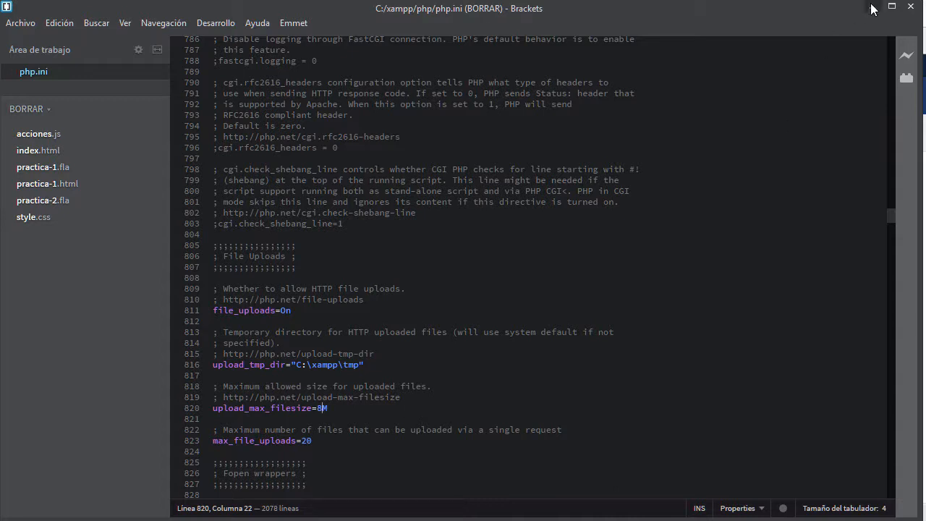
pyautogui.click(872, 7)
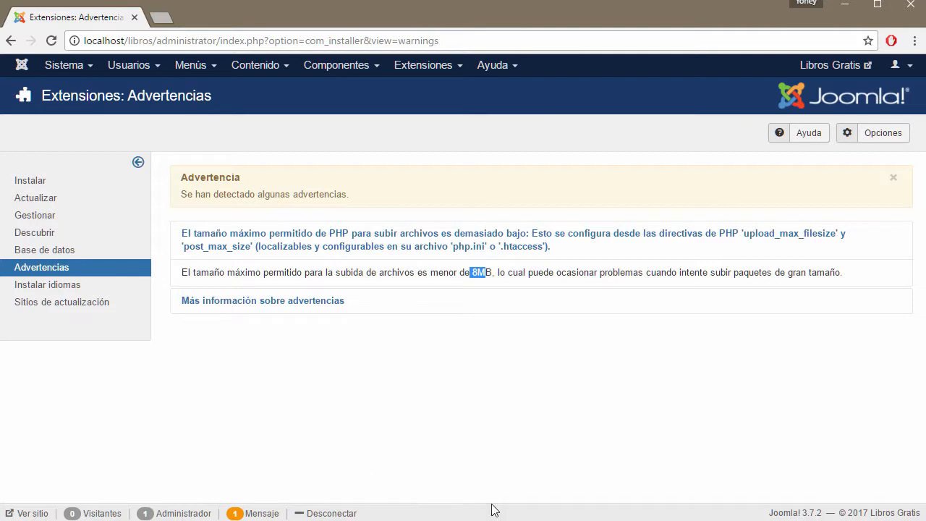
# Step: Stop and restart Apache and MySQL in XAMPP Control Panel to load the new php.ini
pyautogui.click(51, 41)
pyautogui.hotkey('alt', 'Tab')
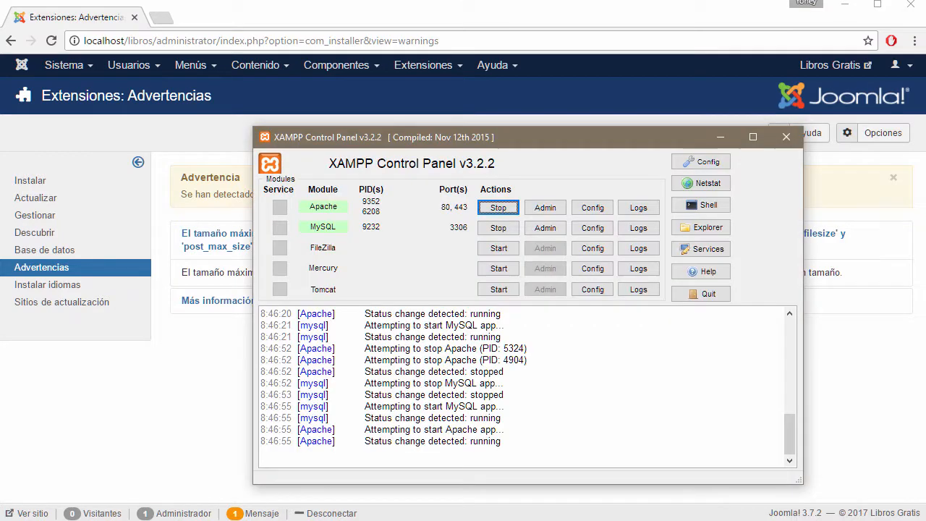
pyautogui.click(498, 208)
pyautogui.click(498, 228)
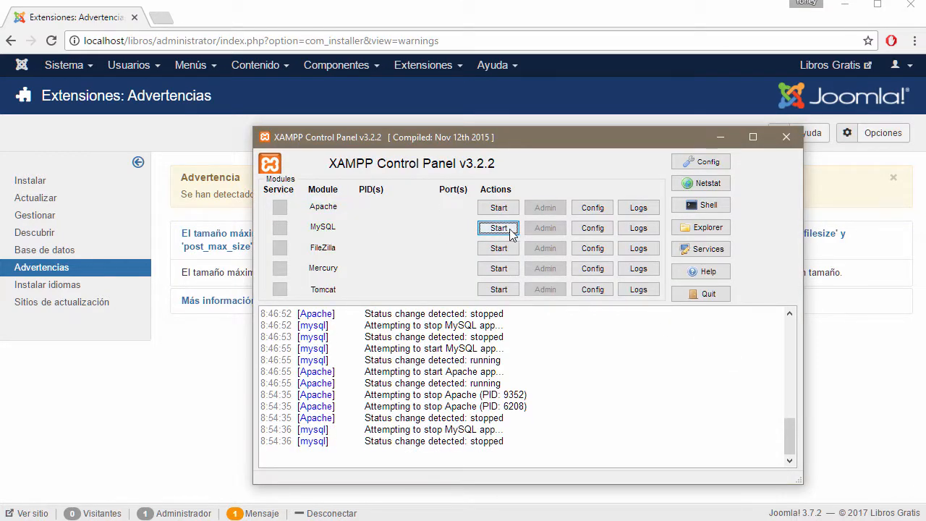
pyautogui.click(512, 230)
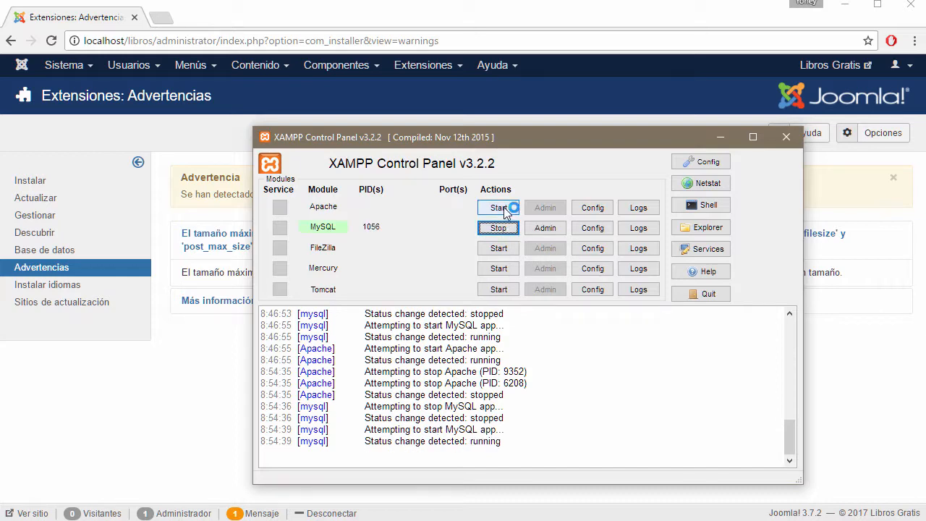
pyautogui.click(503, 206)
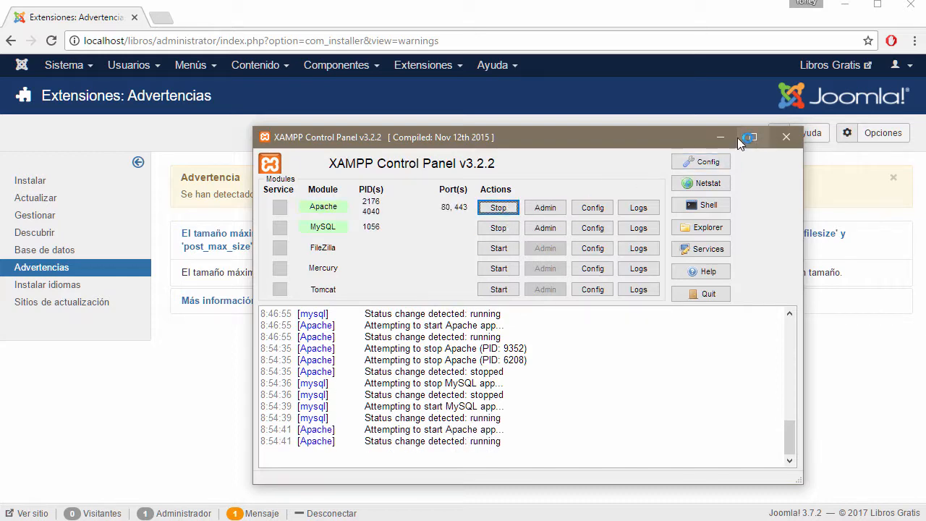
pyautogui.click(718, 137)
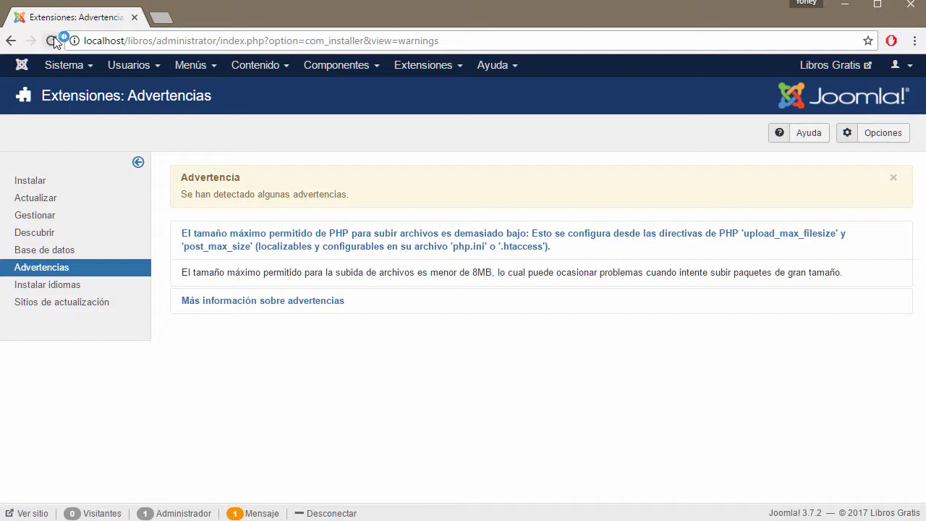
# Step: Reload the Advertencias page, now clear of warnings, and open Sitios de actualización
pyautogui.click(51, 40)
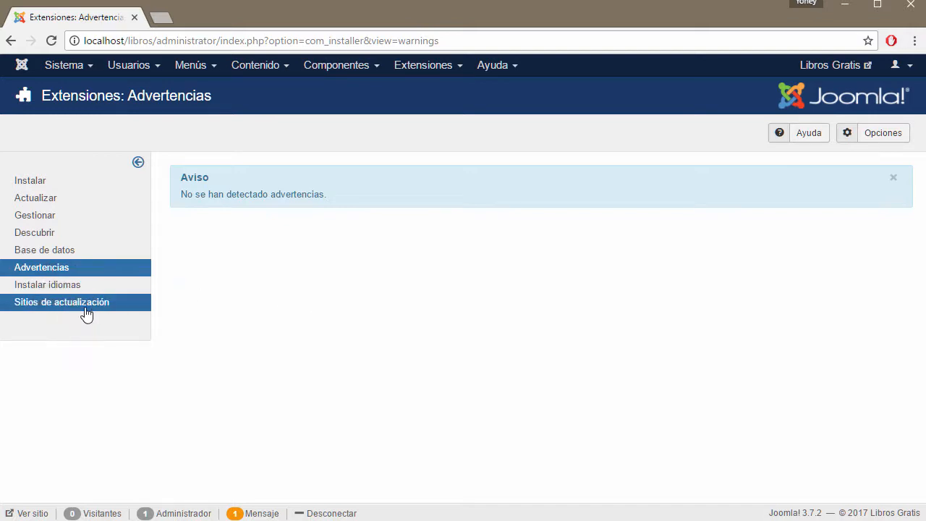
pyautogui.click(52, 308)
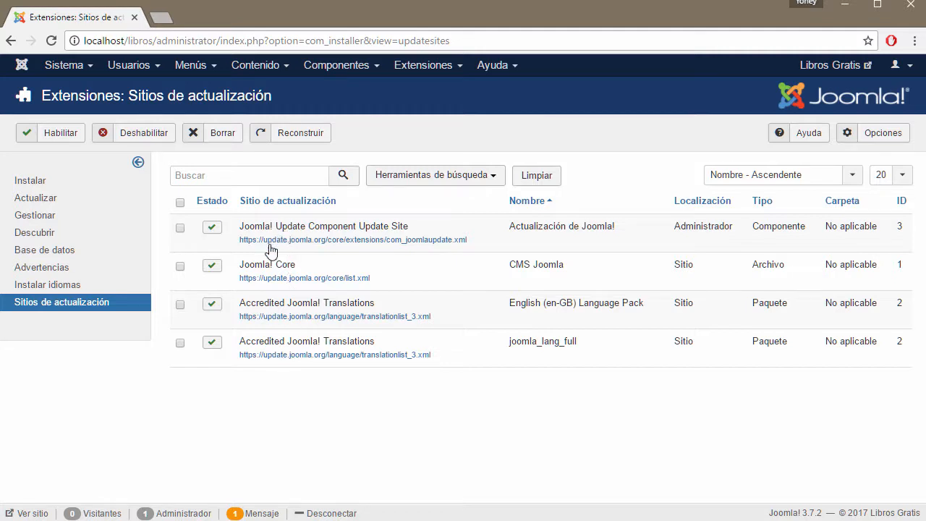
# Step: Toggle the Accredited Joomla! Translations update site off and back on, then open Instalar
pyautogui.click(212, 344)
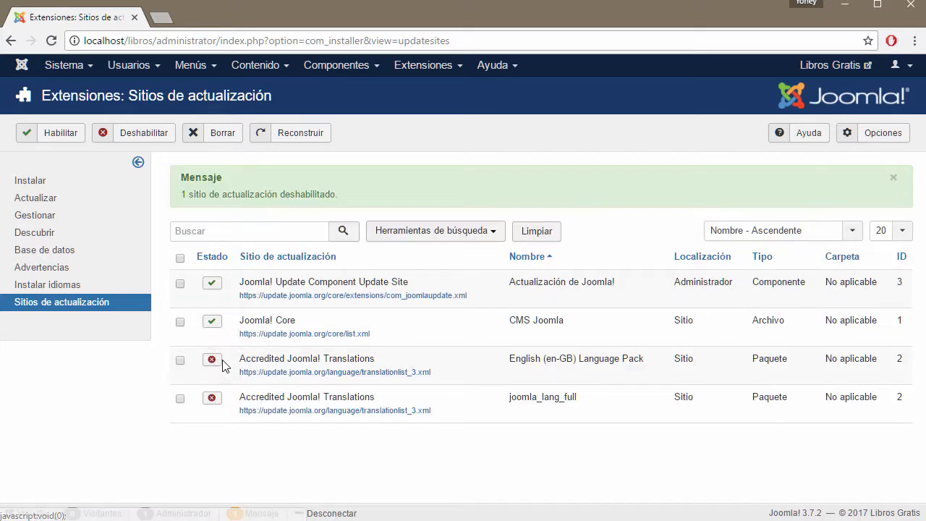
pyautogui.click(213, 364)
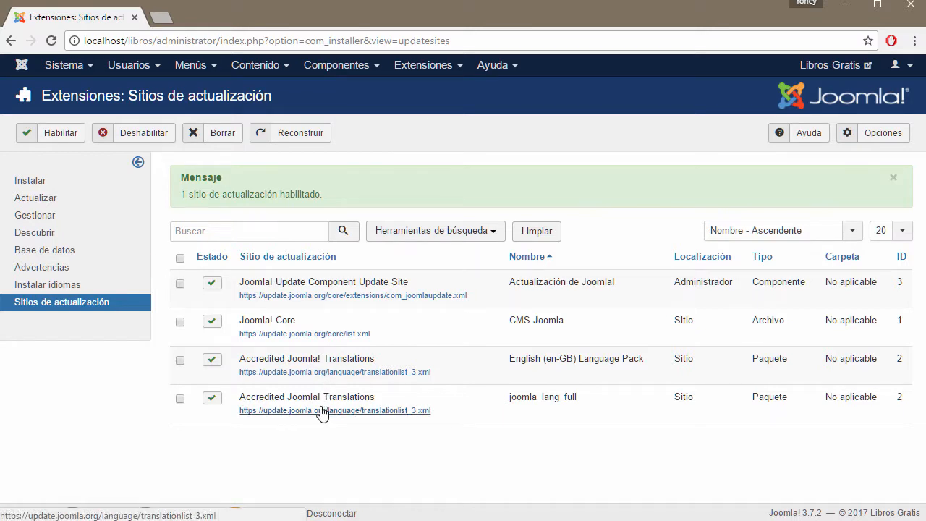
pyautogui.click(56, 186)
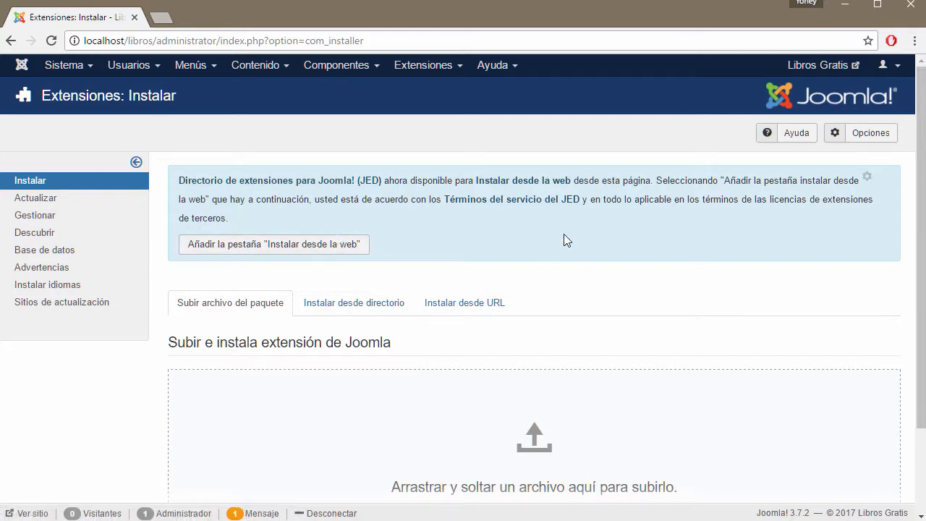
# Step: Select 'Instalar desde directorio' to show the C:\xampp\htdocs\libros/tmp install path
pyautogui.scroll(-2, 564, 235)
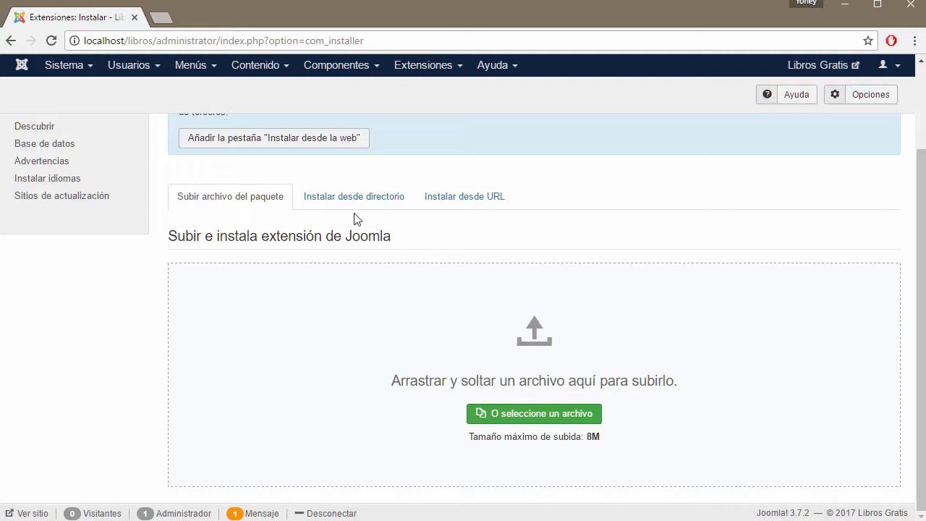
pyautogui.scroll(2, 277, 209)
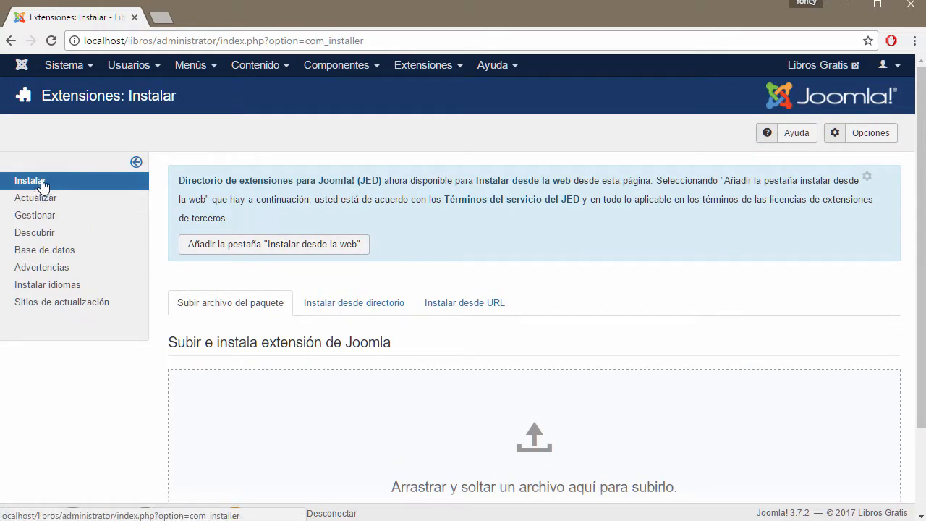
pyautogui.scroll(-2, 424, 302)
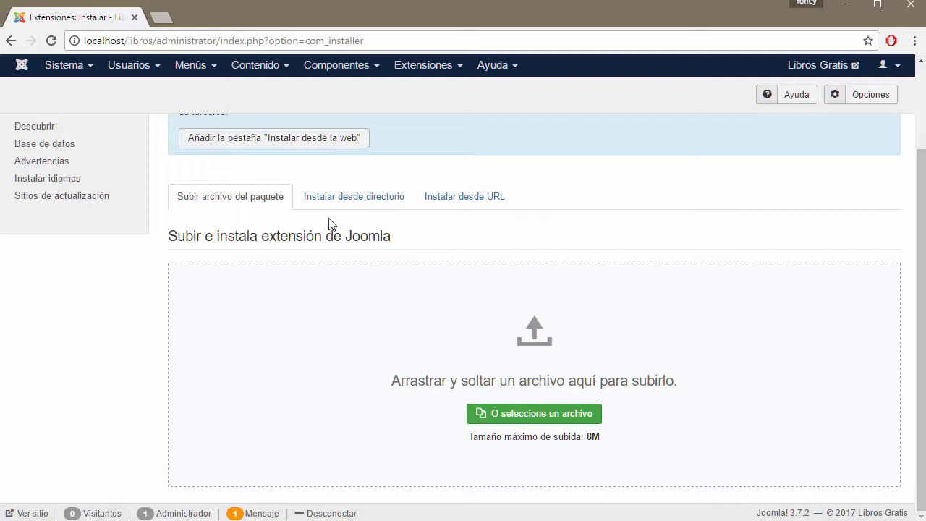
pyautogui.click(333, 197)
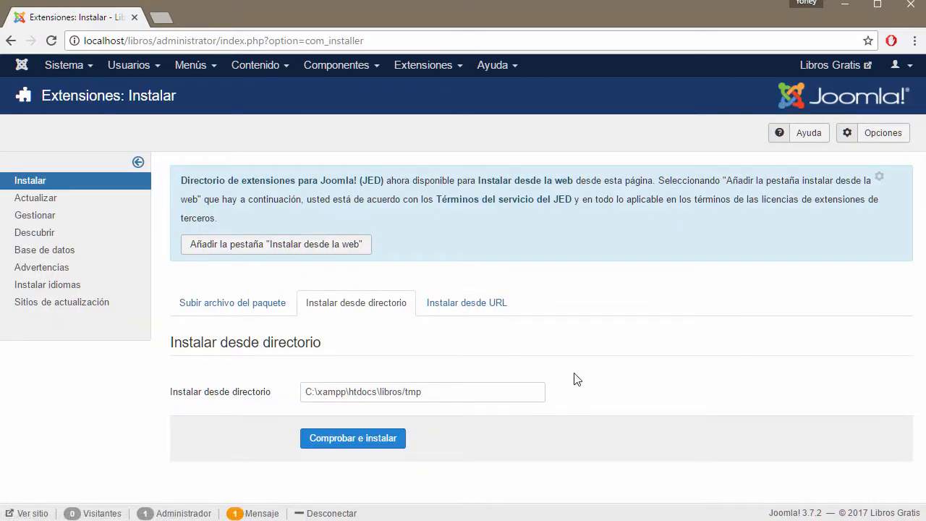
# Step: Browse File Explorer to C:\xampp\htdocs\libros to check the installer's directory path
pyautogui.click(451, 390)
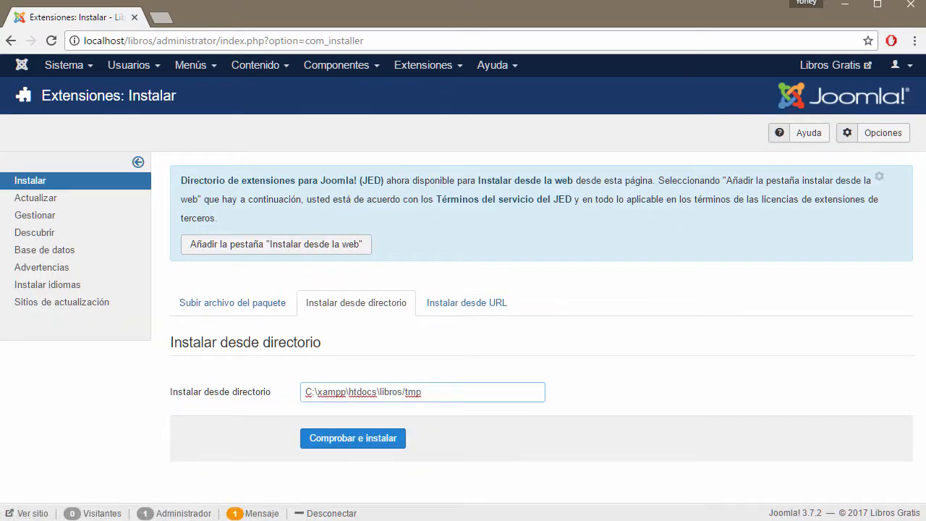
pyautogui.hotkey('alt', 'Tab')
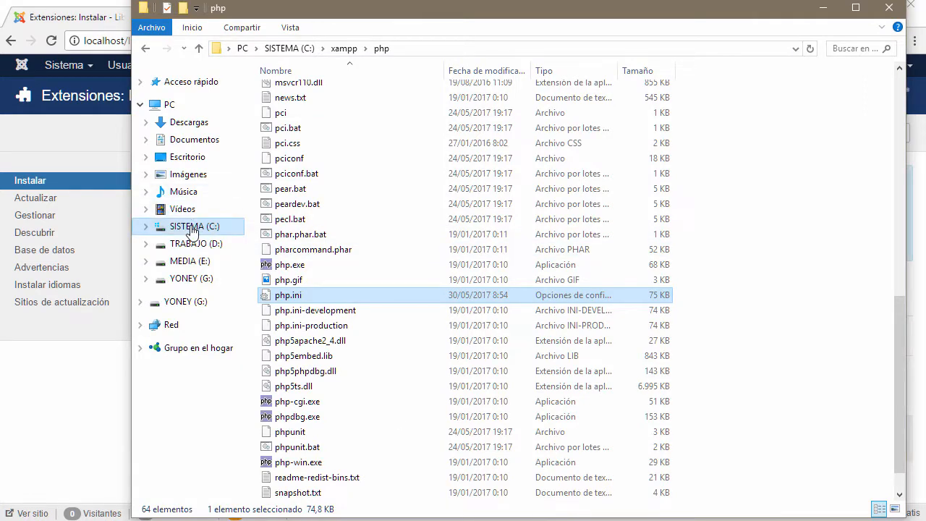
pyautogui.click(162, 227)
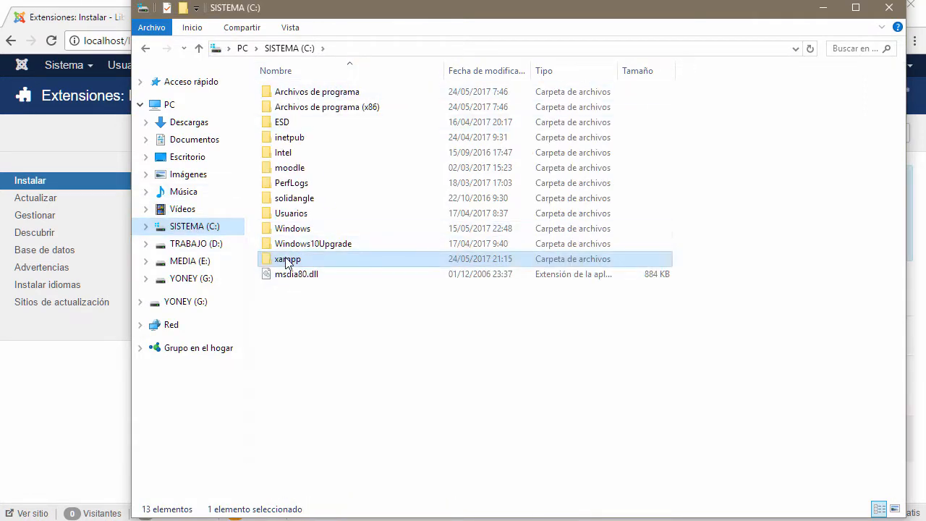
pyautogui.click(287, 260)
pyautogui.doubleClick(287, 260)
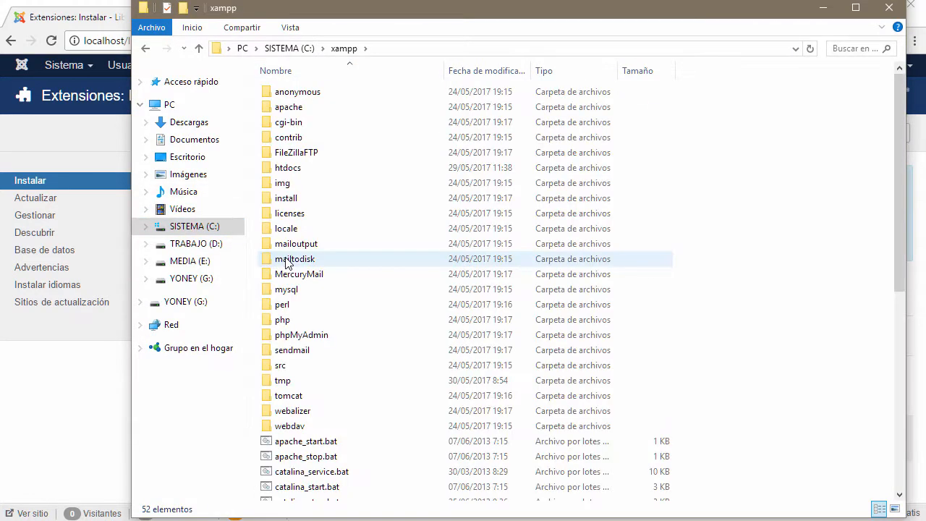
pyautogui.doubleClick(283, 169)
pyautogui.click(285, 126)
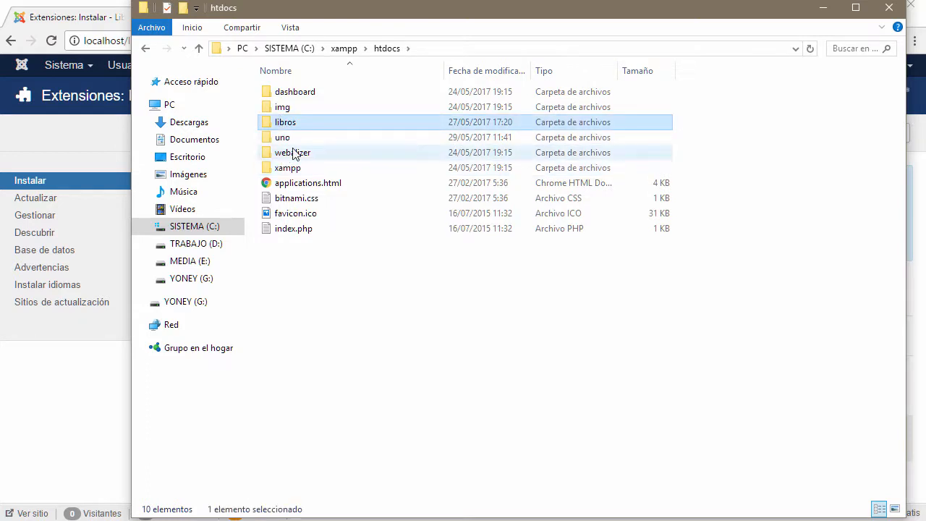
pyautogui.moveTo(297, 125)
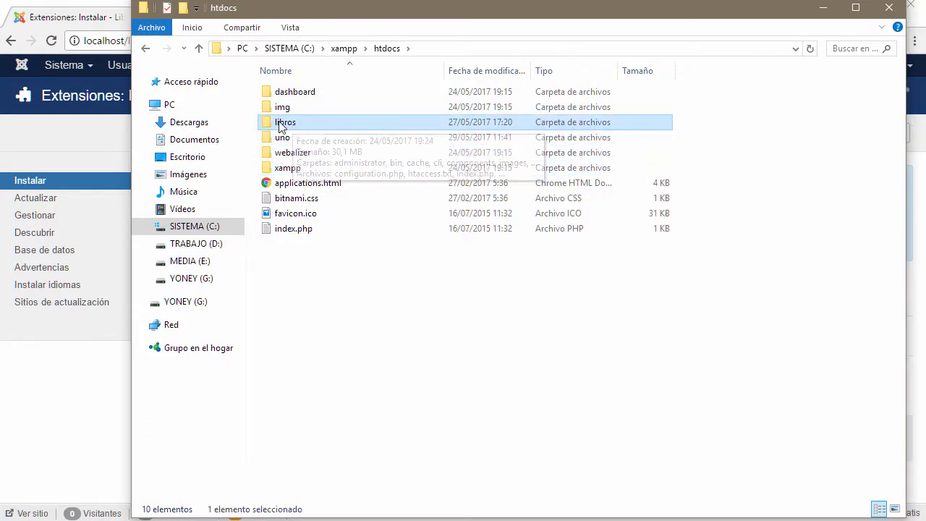
pyautogui.doubleClick(283, 126)
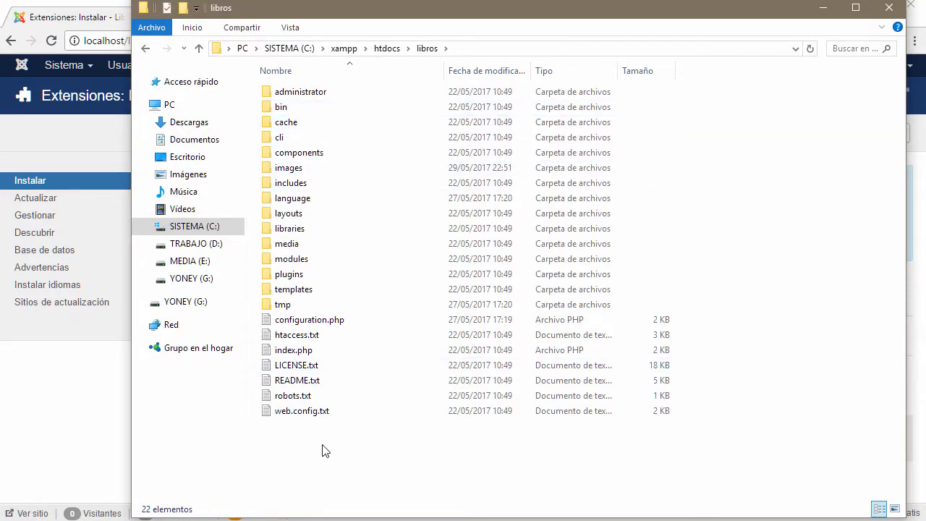
# Step: Compare the installer's directory path ending in tmp with the libros folder window
pyautogui.moveTo(337, 18); pyautogui.dragTo(361, 520)
pyautogui.moveTo(430, 392); pyautogui.dragTo(297, 388)
pyautogui.click(429, 391)
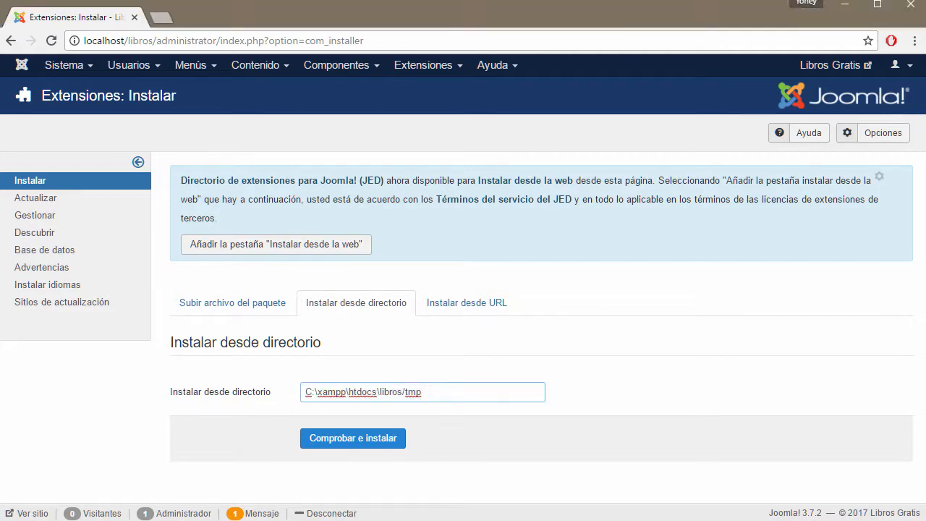
pyautogui.moveTo(637, 520); pyautogui.dragTo(814, 155)
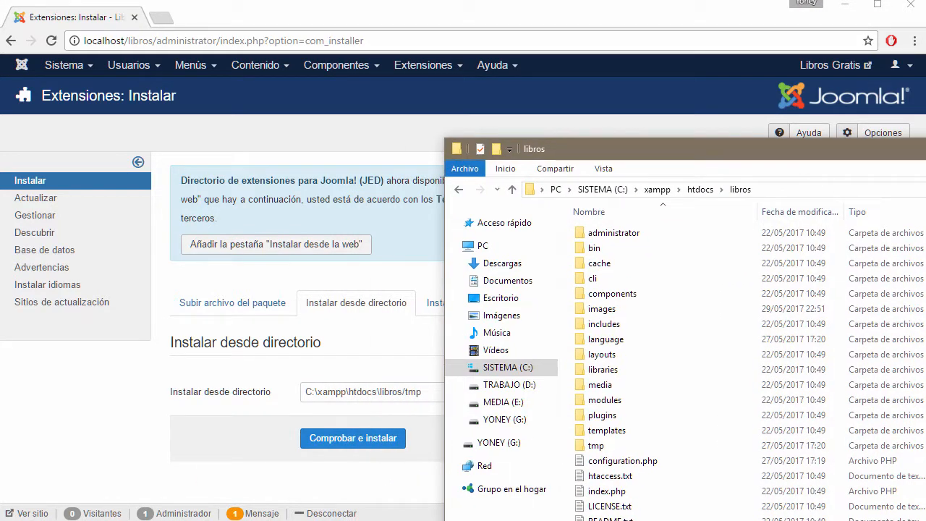
# Step: Minimize File Explorer and switch the installer from the URL option back to package upload
pyautogui.click(925, 148)
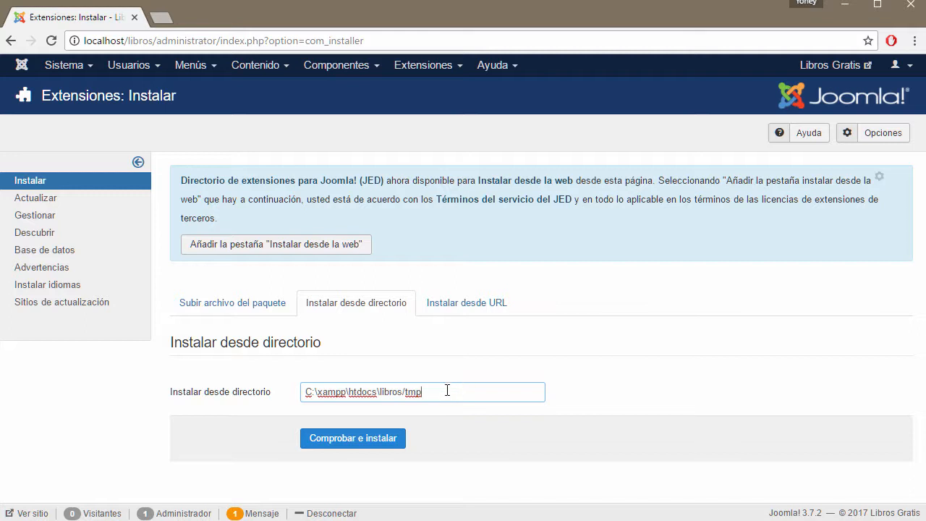
pyautogui.click(467, 302)
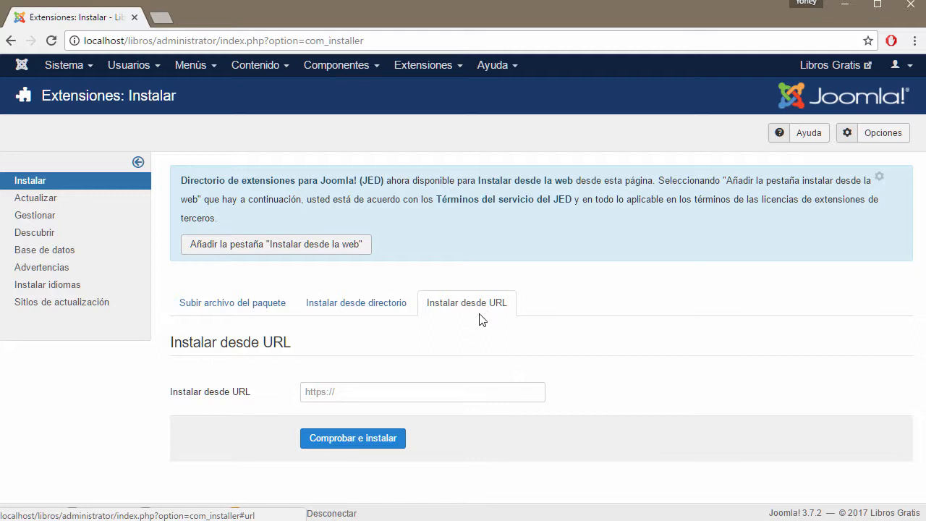
pyautogui.click(341, 390)
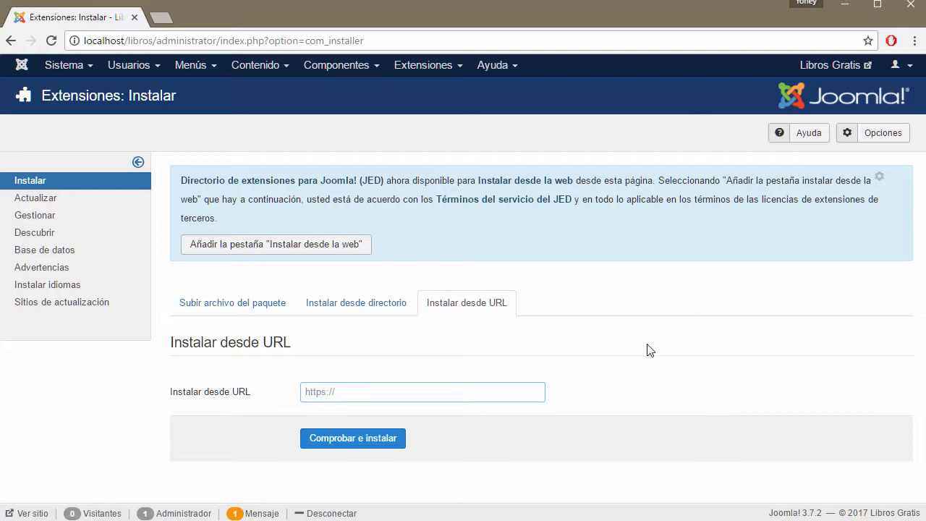
pyautogui.click(232, 305)
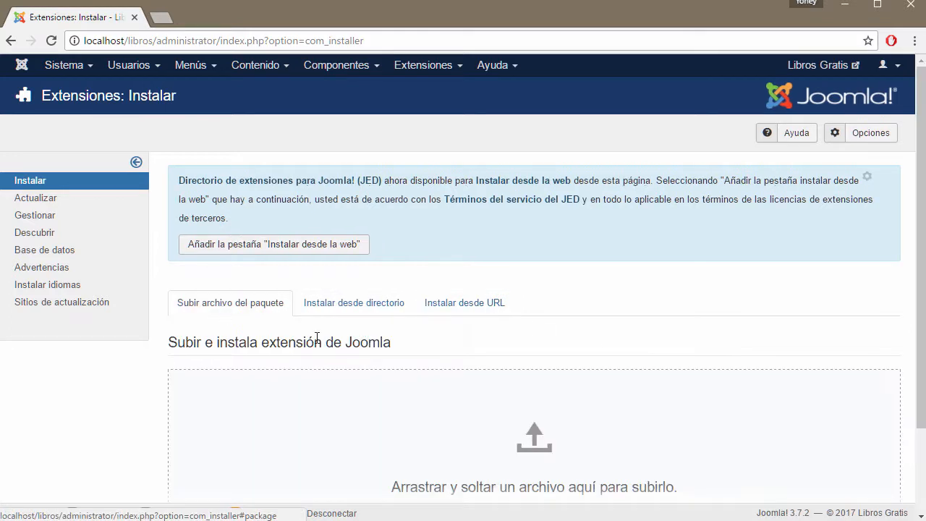
pyautogui.scroll(-3, 610, 387)
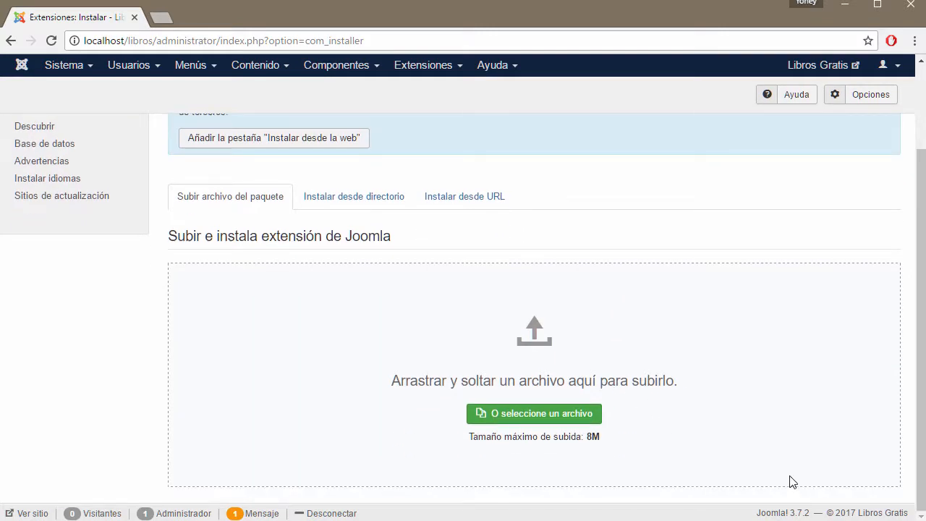
pyautogui.scroll(3, 790, 476)
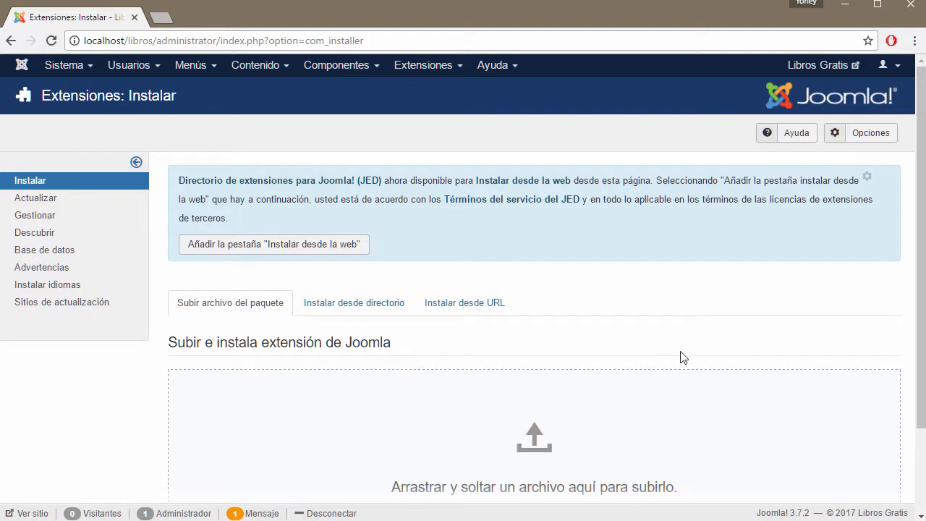
# Step: Browse the Extensiones menu's management pages, then close it
pyautogui.click(450, 66)
pyautogui.moveTo(439, 160)
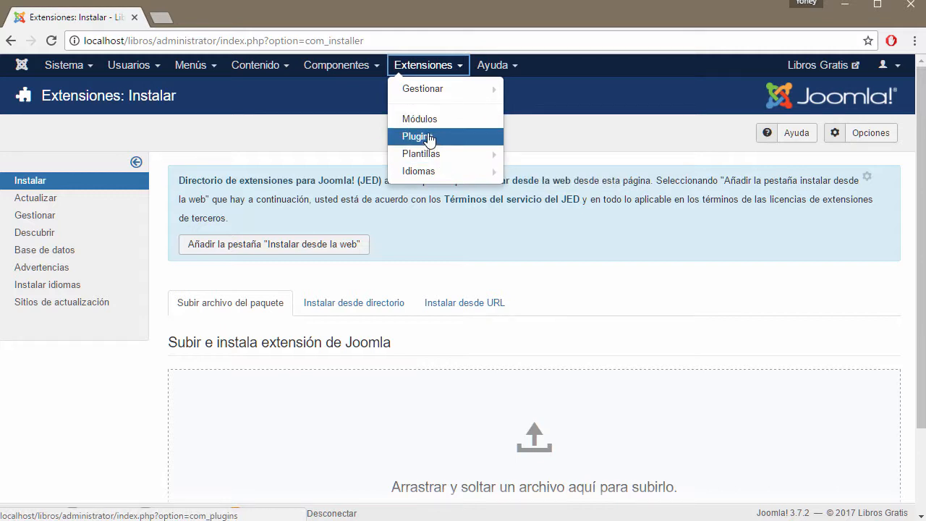
pyautogui.moveTo(429, 178)
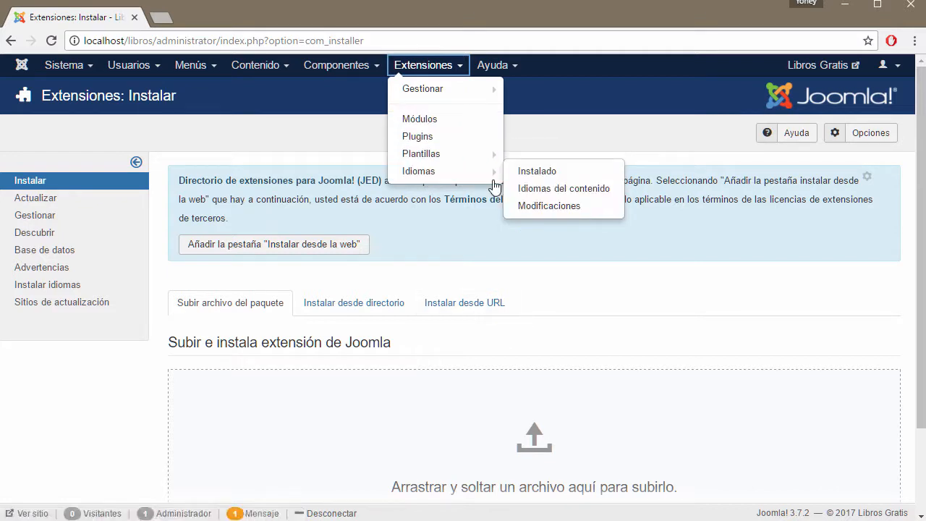
pyautogui.moveTo(439, 87)
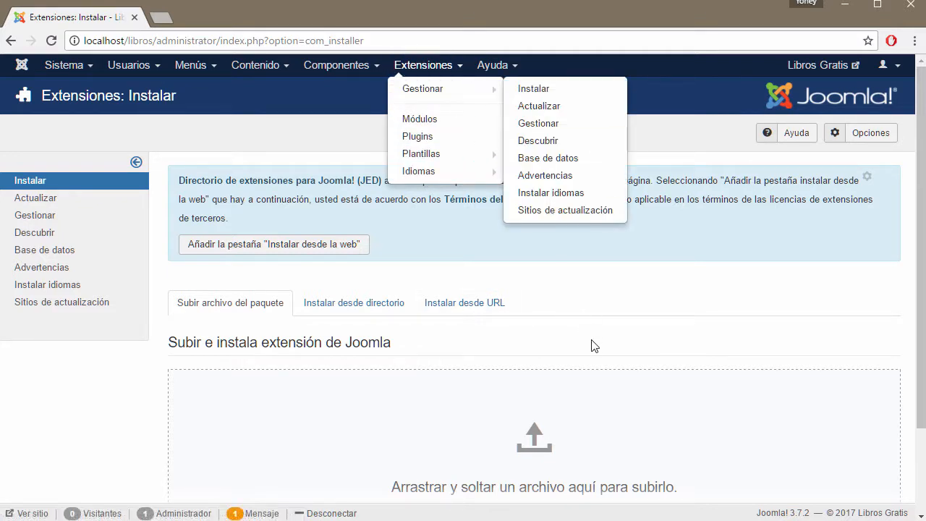
pyautogui.scroll(-3, 592, 345)
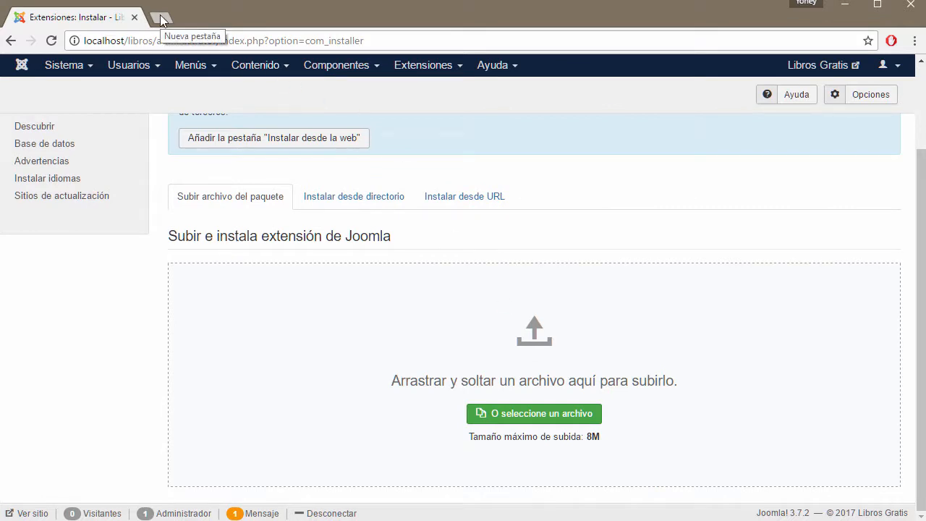
pyautogui.scroll(3, 400, 268)
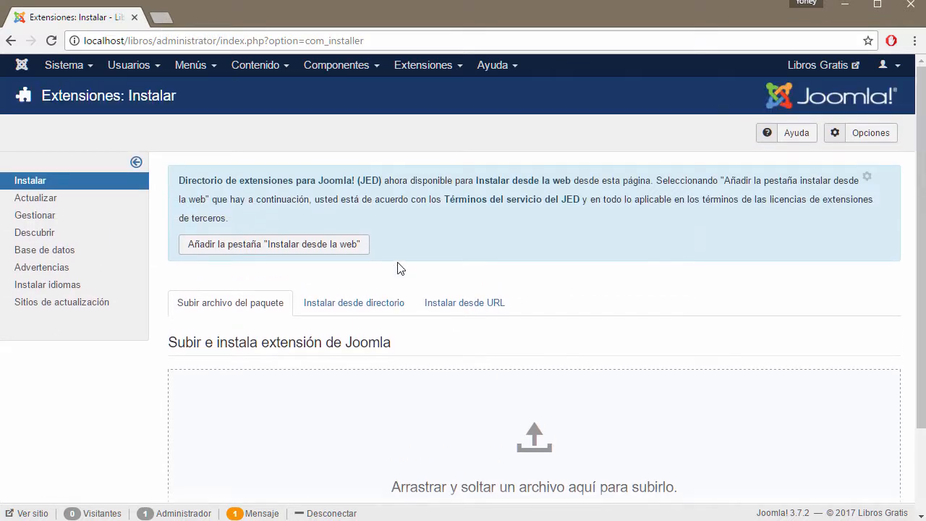
# Step: Search Google for 'joomla plugin slider' and highlight the Sliders Extension Directory result's address
pyautogui.click(162, 21)
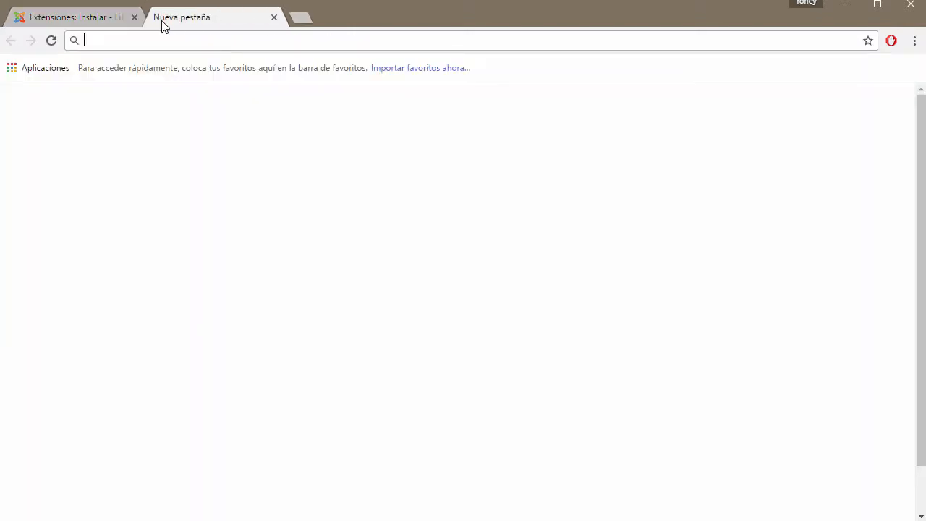
pyautogui.write('joom')
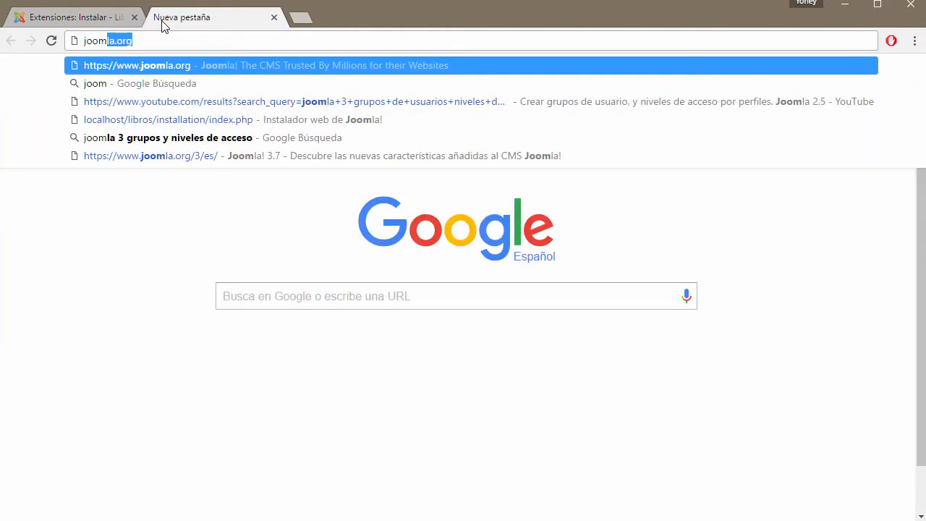
pyautogui.write('la plu')
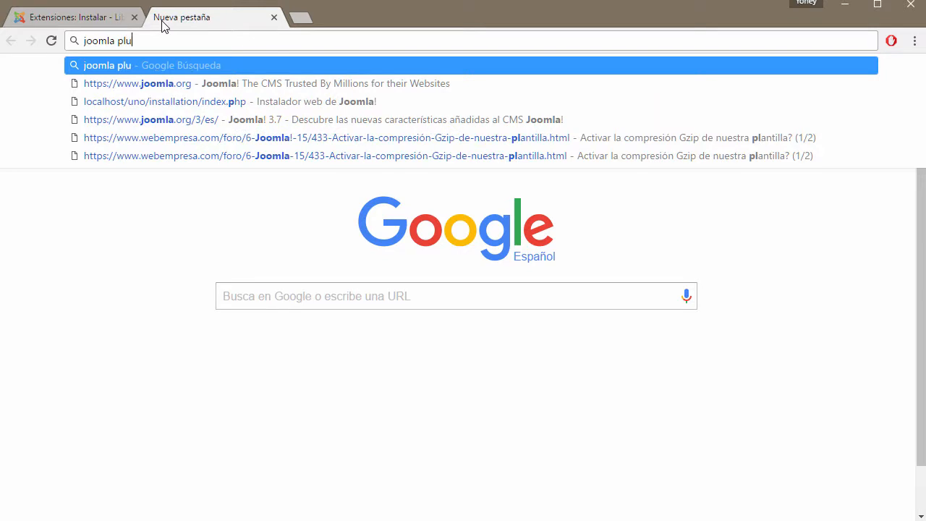
pyautogui.write('gin slider')
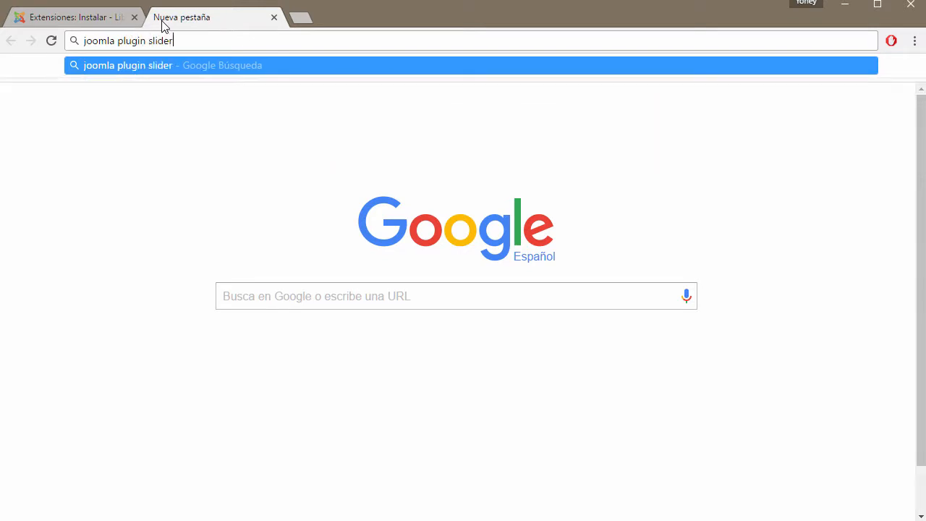
pyautogui.press('Return')
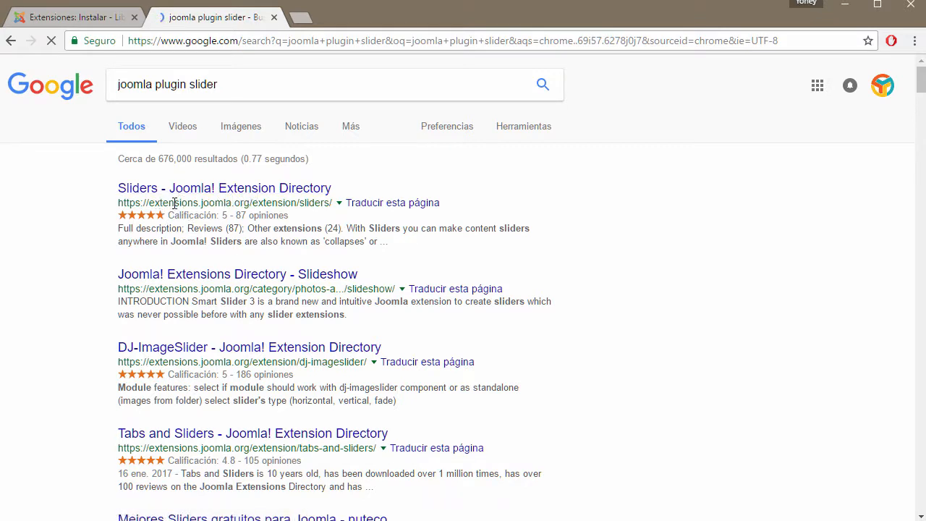
pyautogui.moveTo(154, 203); pyautogui.dragTo(251, 203)
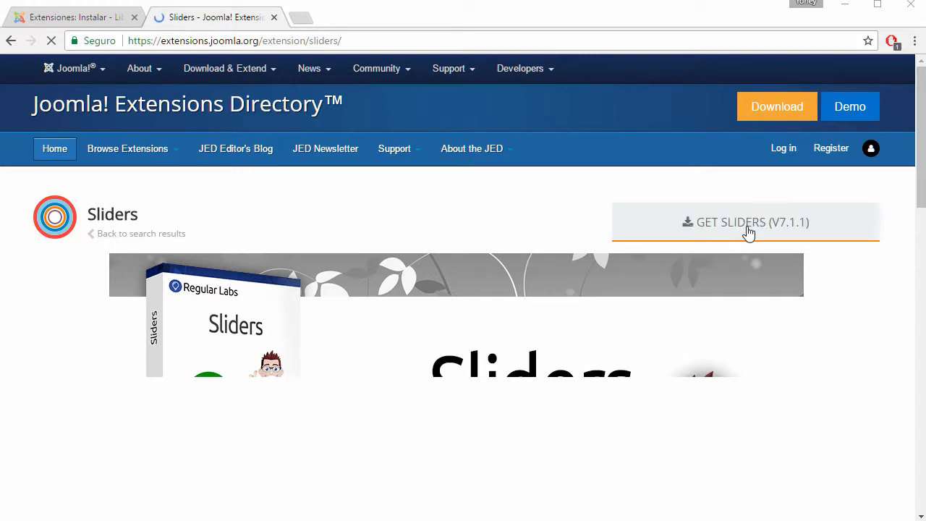
# Step: Highlight the Sliders listing's Last updated and Date added values
pyautogui.scroll(-5, 754, 231)
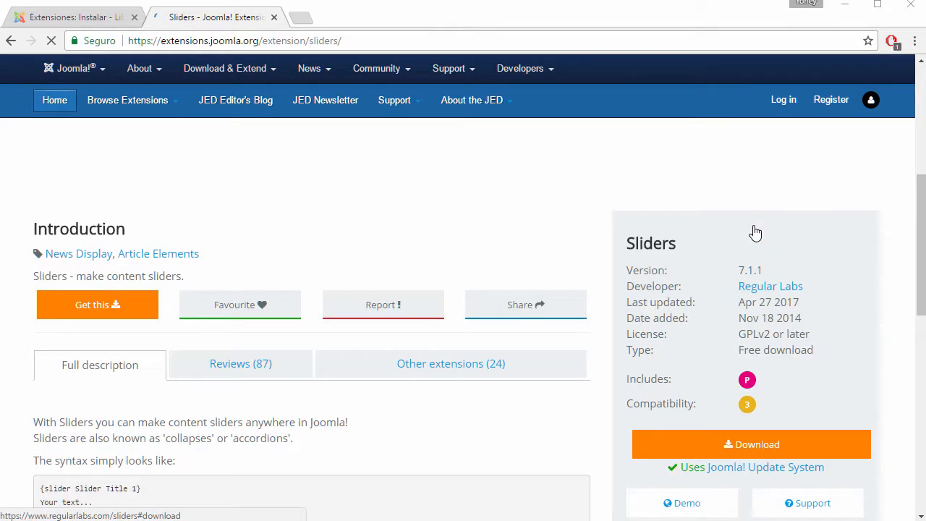
pyautogui.scroll(-2, 579, 307)
pyautogui.scroll(2, 663, 290)
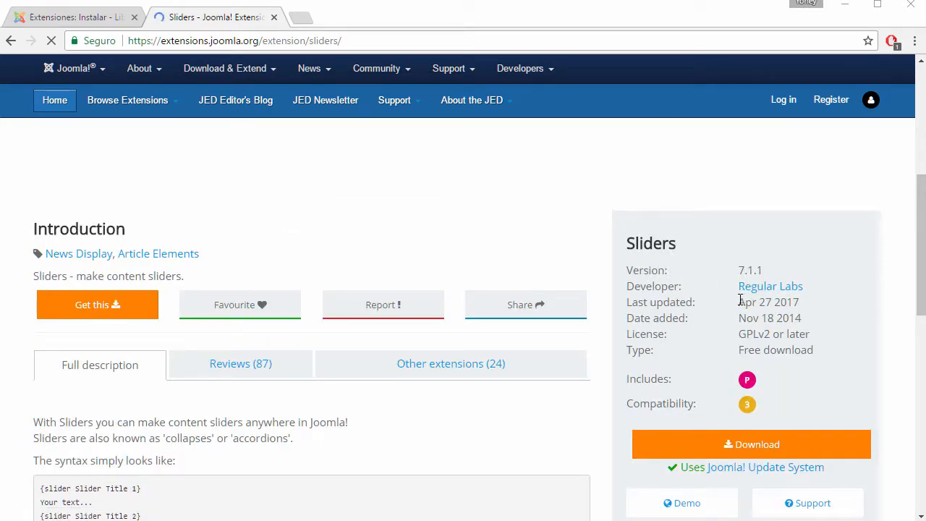
pyautogui.moveTo(739, 300); pyautogui.dragTo(796, 300)
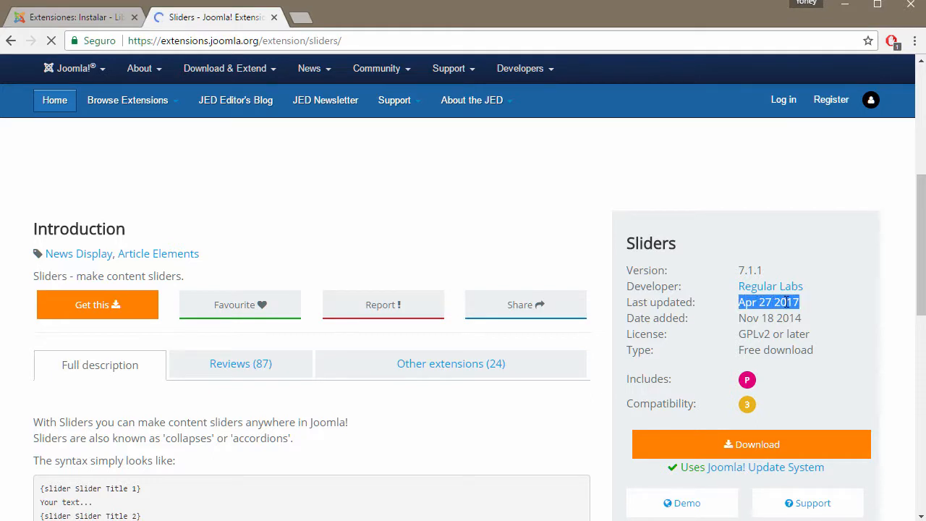
pyautogui.click(744, 317)
pyautogui.moveTo(737, 320); pyautogui.dragTo(779, 320)
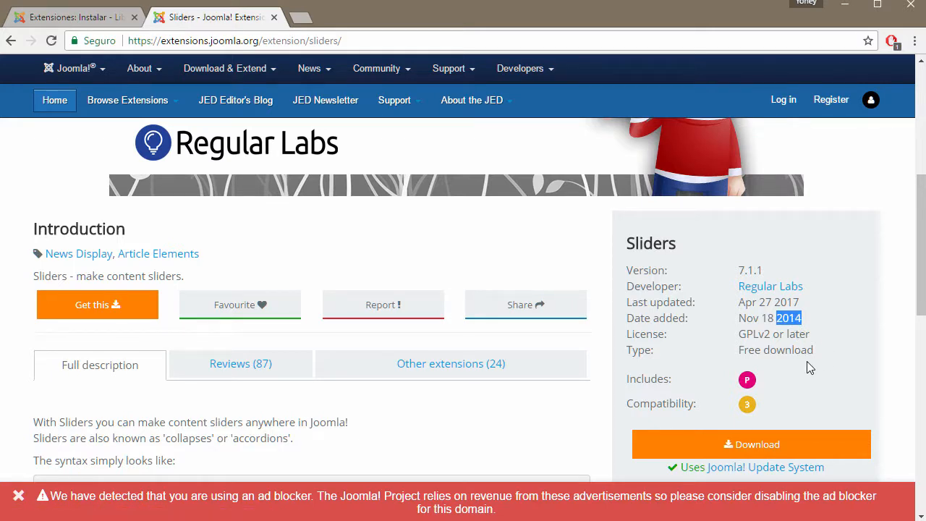
# Step: Follow the listing's Download link to Regular Labs' Sliders 7.1.1 page
pyautogui.scroll(-3, 807, 361)
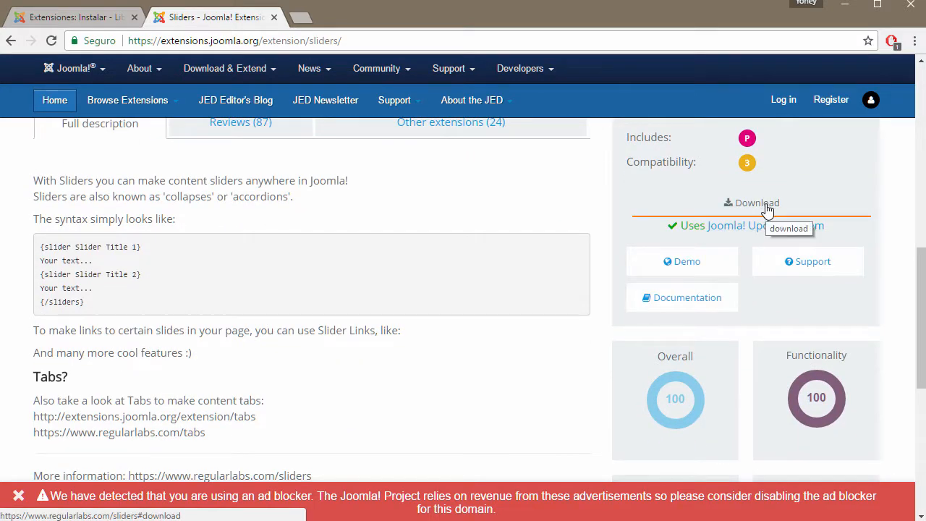
pyautogui.scroll(-6, 164, 233)
pyautogui.scroll(5, 305, 309)
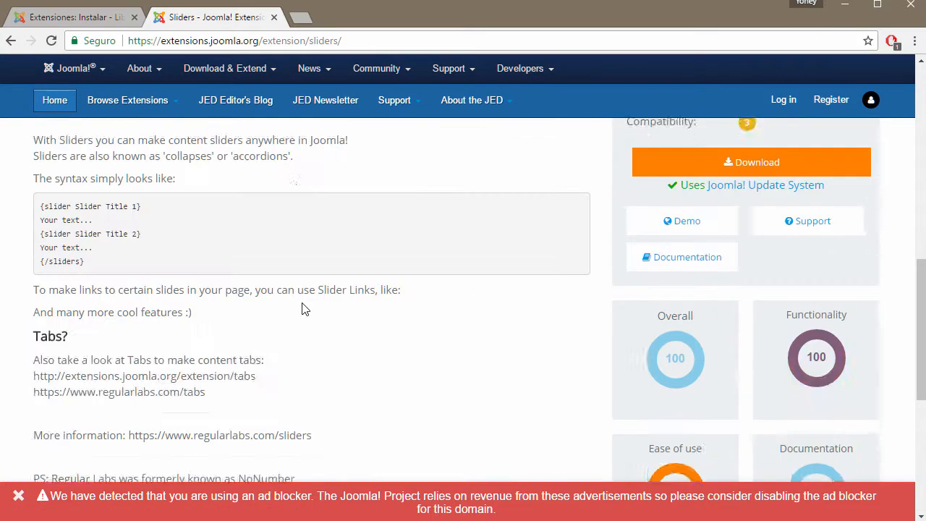
pyautogui.scroll(3, 303, 309)
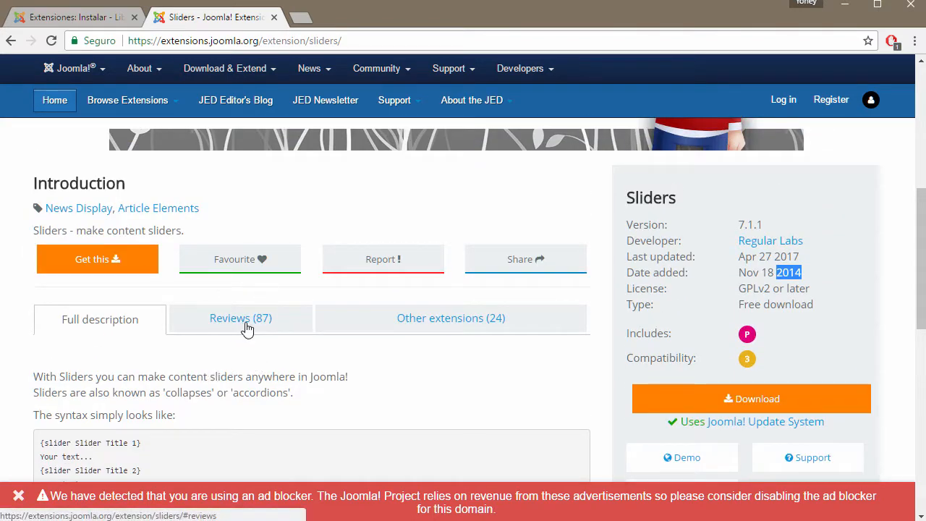
pyautogui.scroll(2, 534, 349)
pyautogui.scroll(-2, 534, 349)
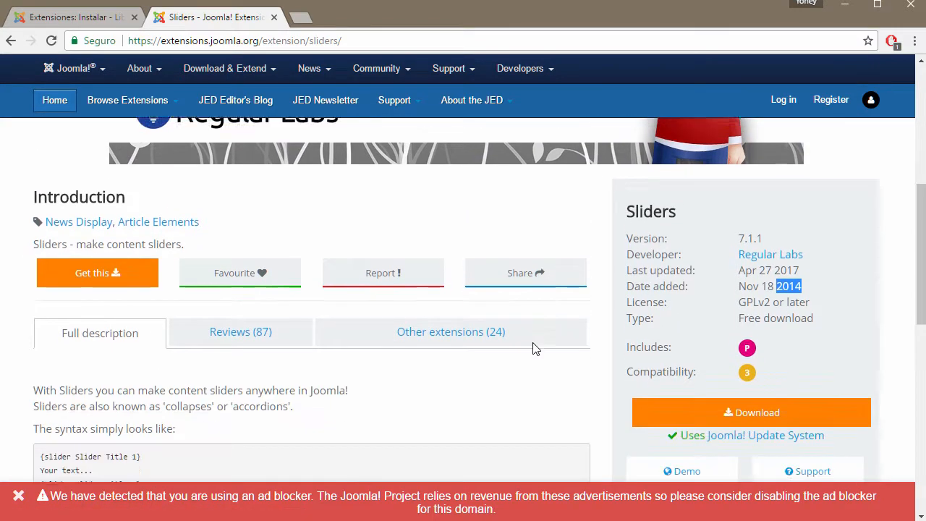
pyautogui.click(772, 400)
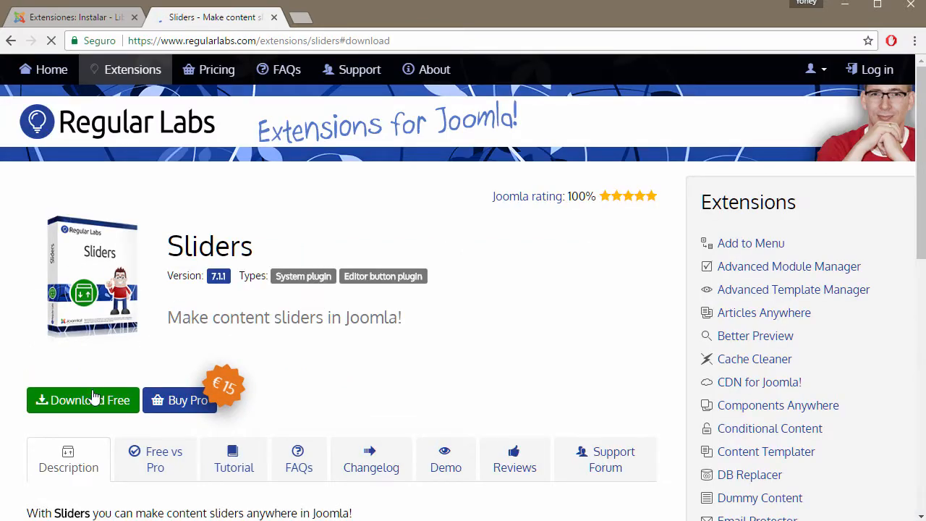
# Step: Save sliders-v7.1.1.zip from the Download Free box into CURSO DE JOOMLA, then close the box
pyautogui.click(88, 404)
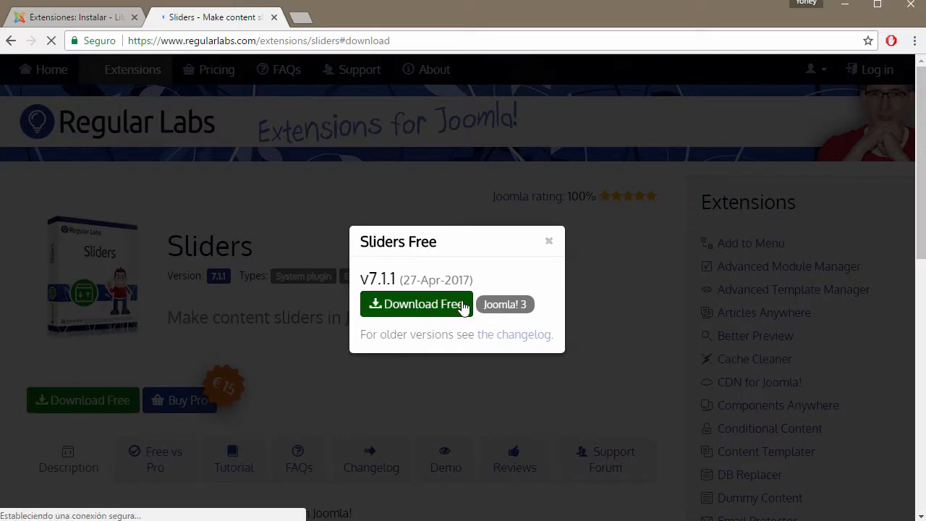
pyautogui.click(403, 308)
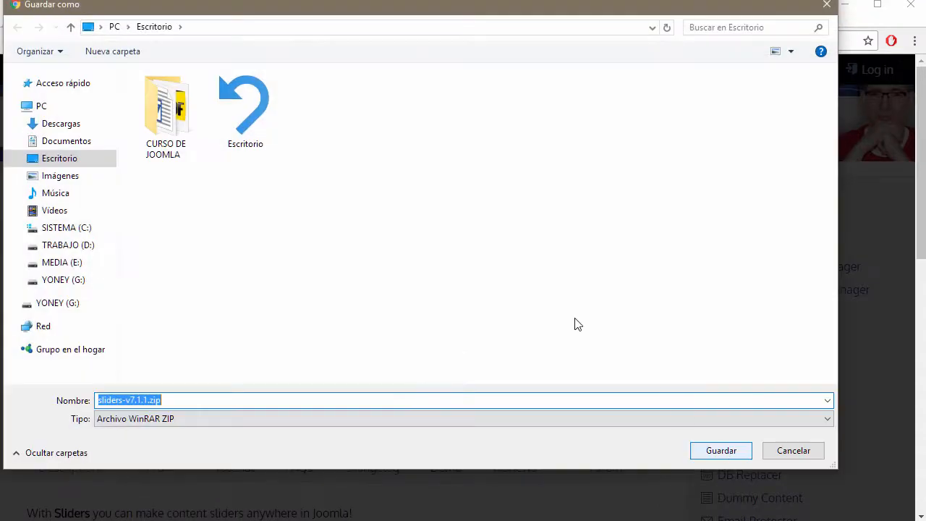
pyautogui.doubleClick(173, 124)
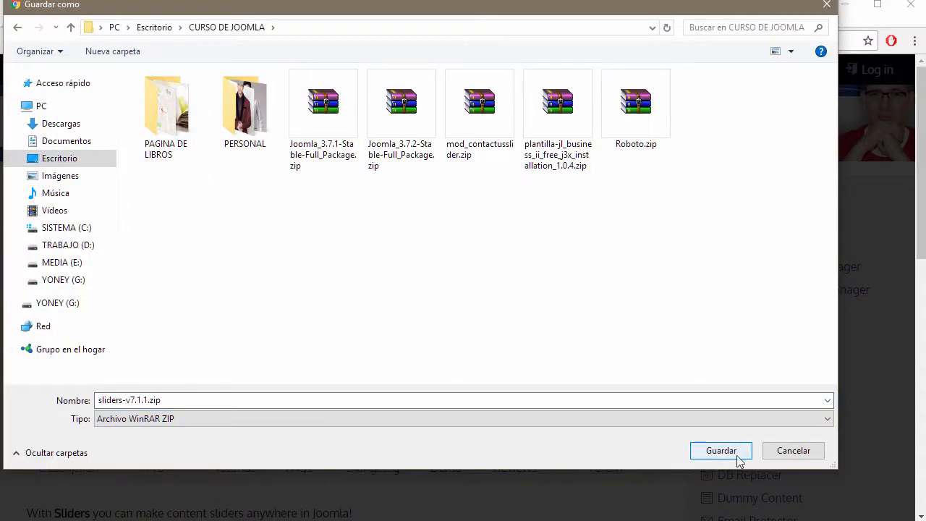
pyautogui.click(720, 450)
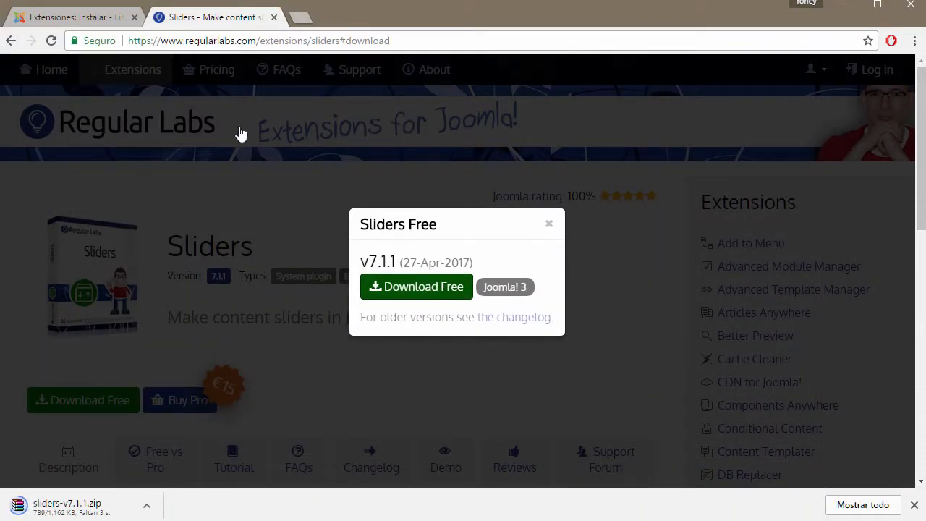
pyautogui.click(66, 18)
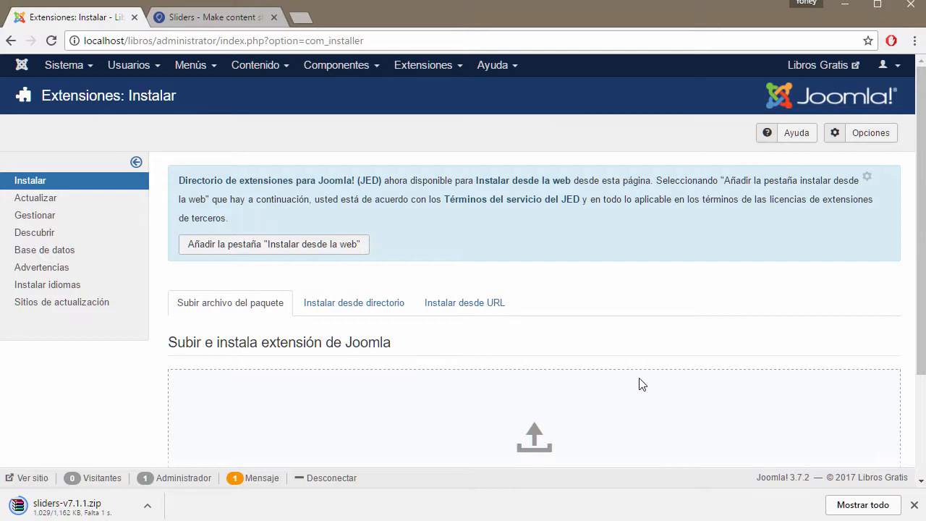
pyautogui.click(189, 17)
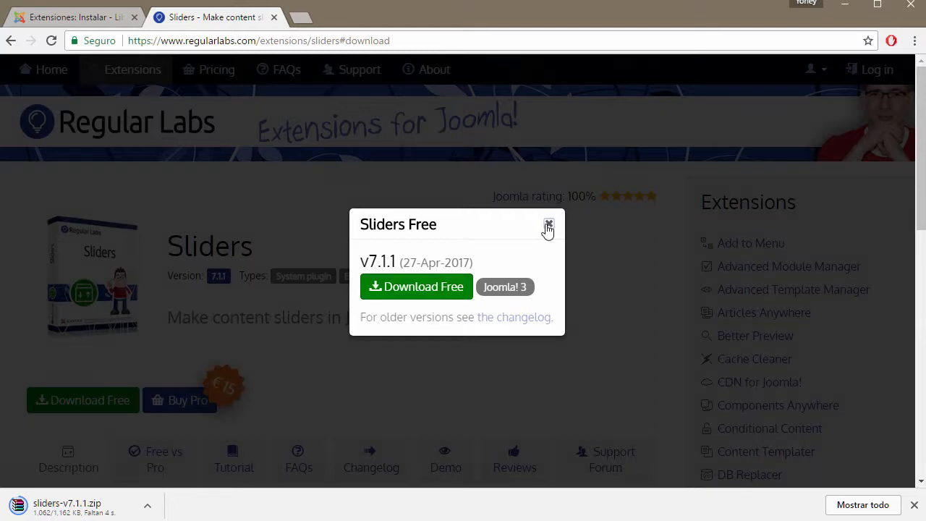
pyautogui.click(548, 226)
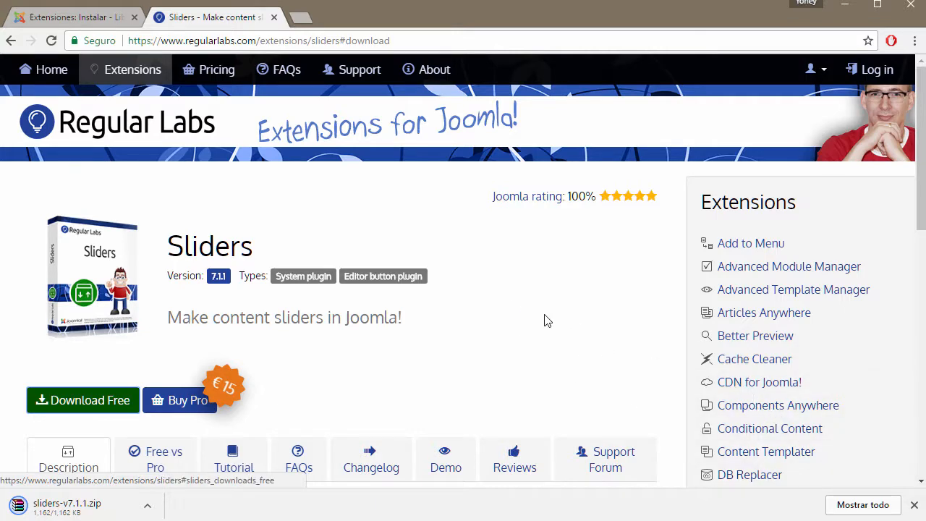
# Step: Review the Sliders Free vs Pro pricing and features, then go back to Extensiones: Instalar
pyautogui.scroll(-2, 585, 328)
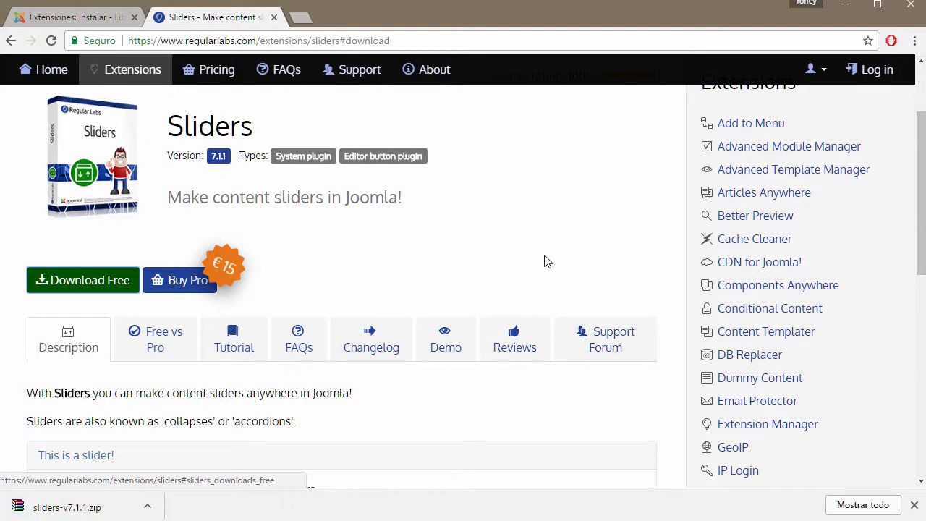
pyautogui.click(161, 338)
pyautogui.scroll(-2, 535, 244)
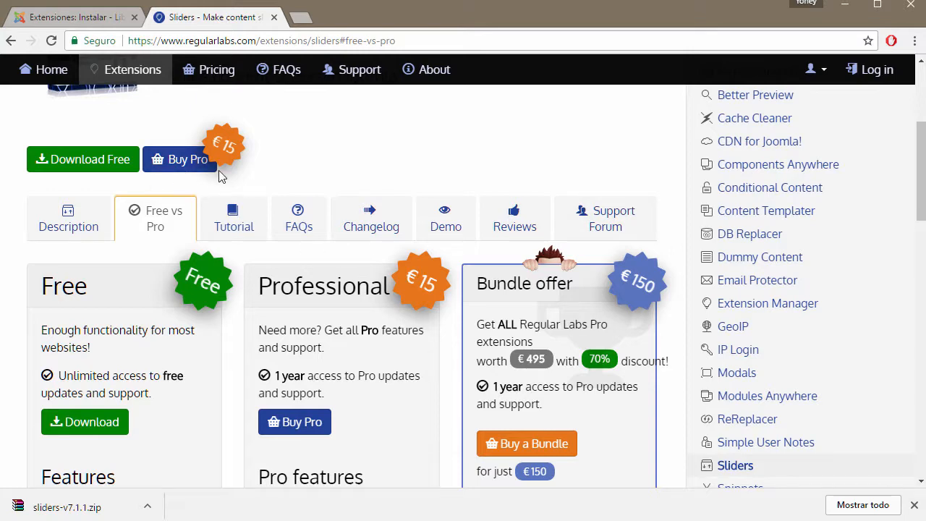
pyautogui.scroll(2, 390, 209)
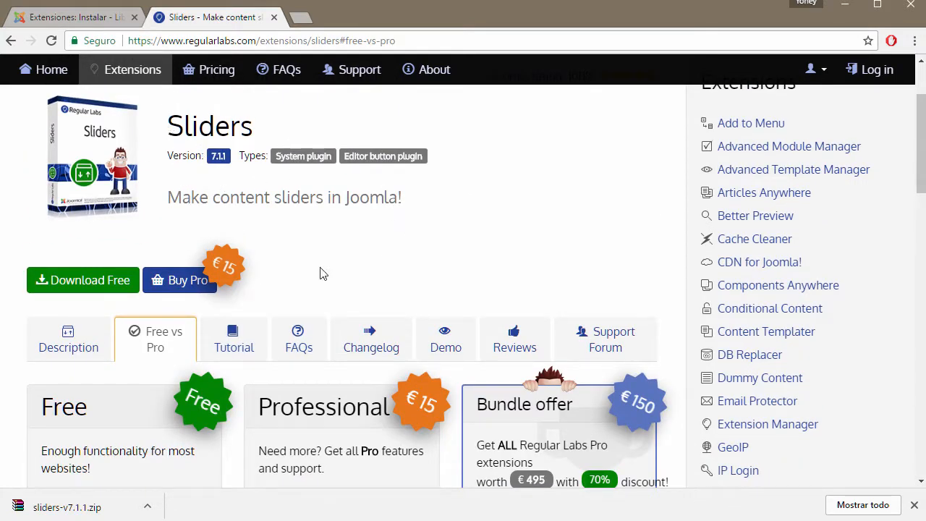
pyautogui.scroll(-1, 363, 277)
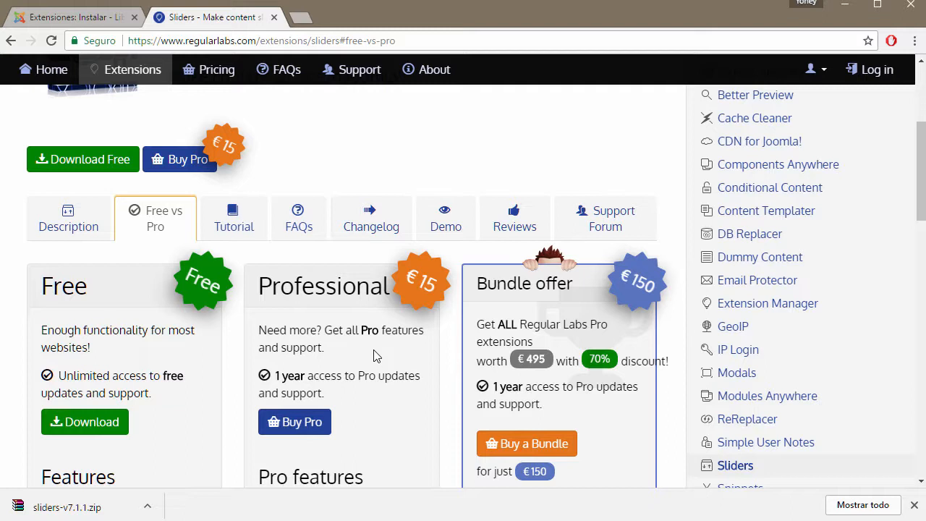
pyautogui.scroll(-1, 373, 355)
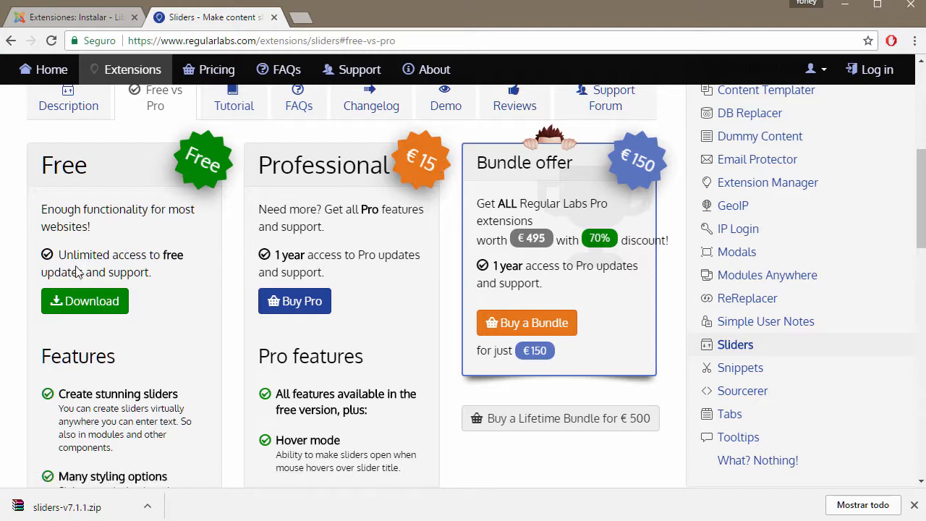
pyautogui.scroll(-3, 76, 269)
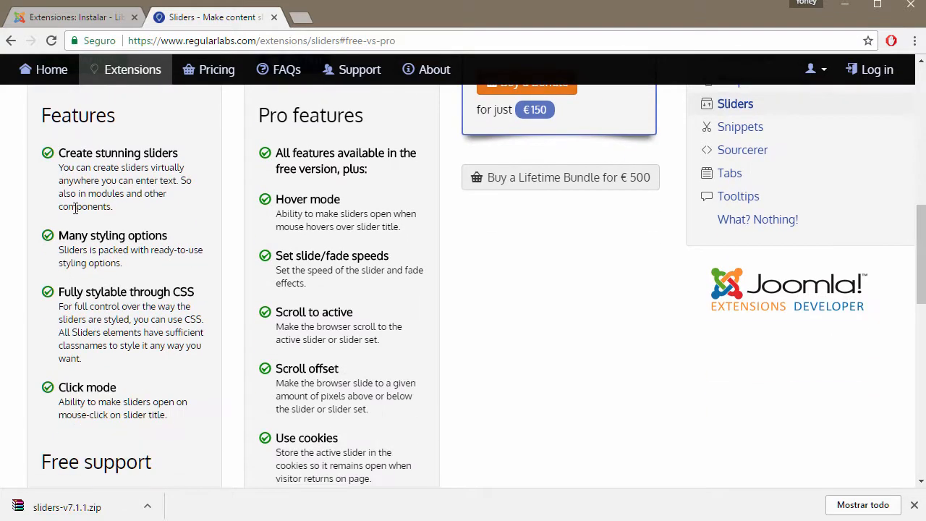
pyautogui.scroll(-2, 75, 209)
pyautogui.scroll(-2, 62, 264)
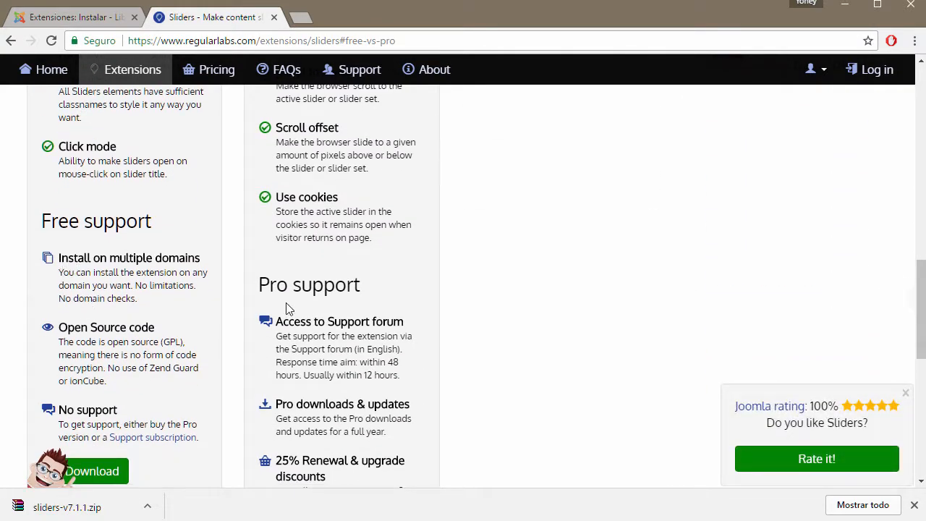
pyautogui.scroll(-6, 279, 306)
pyautogui.scroll(15, 325, 278)
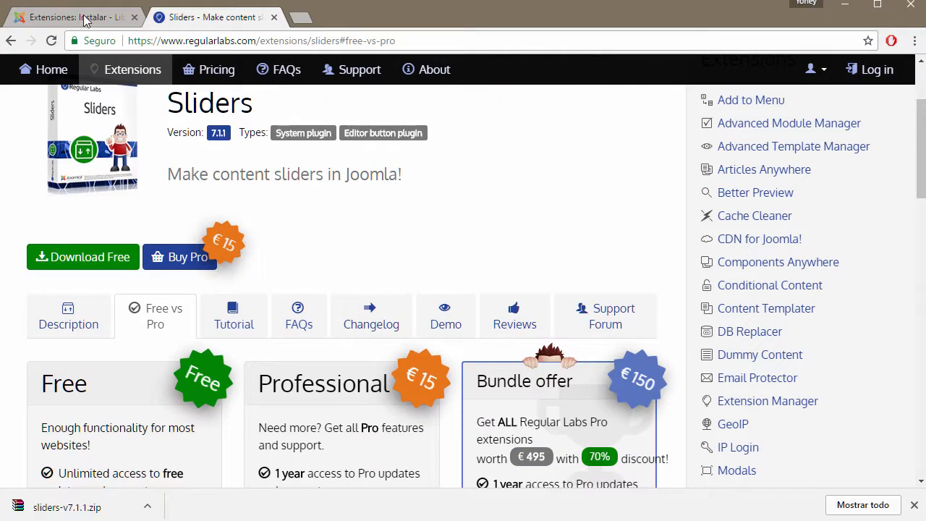
pyautogui.click(85, 18)
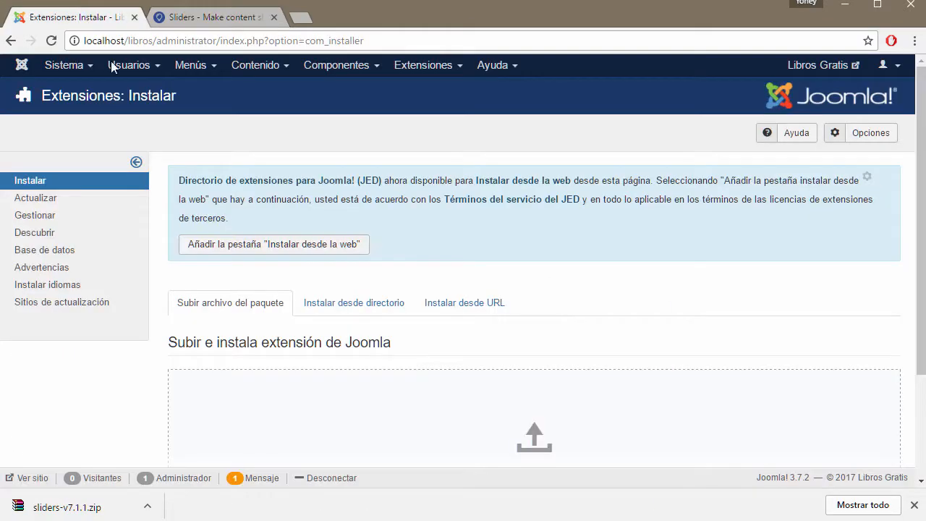
# Step: Pick sliders-v7.1.1.zip from CURSO DE JOOMLA for upload, cancel it, and minimize Chrome
pyautogui.click(913, 505)
pyautogui.scroll(-2, 423, 381)
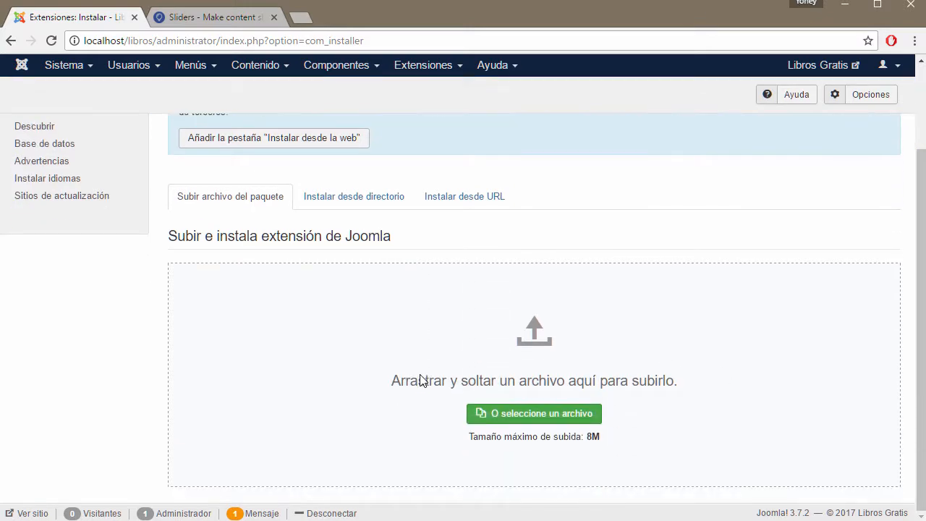
pyautogui.click(520, 416)
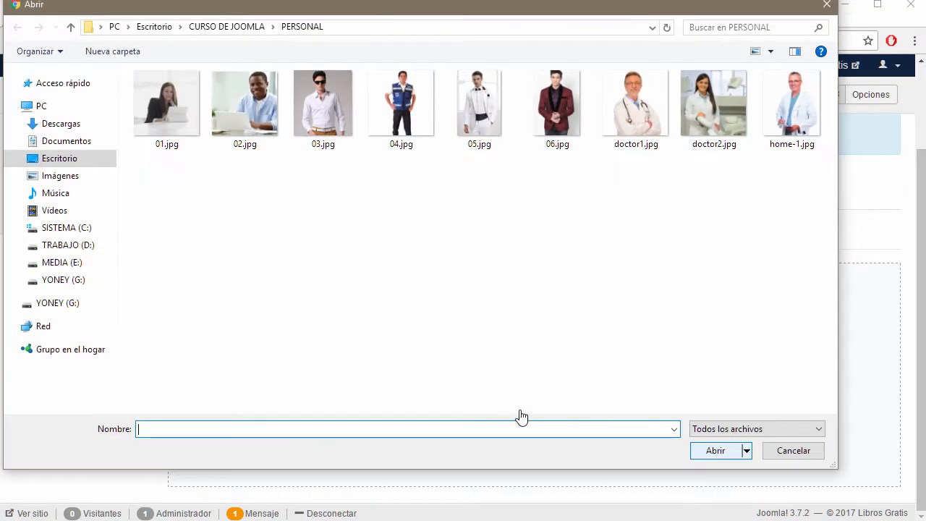
pyautogui.click(217, 27)
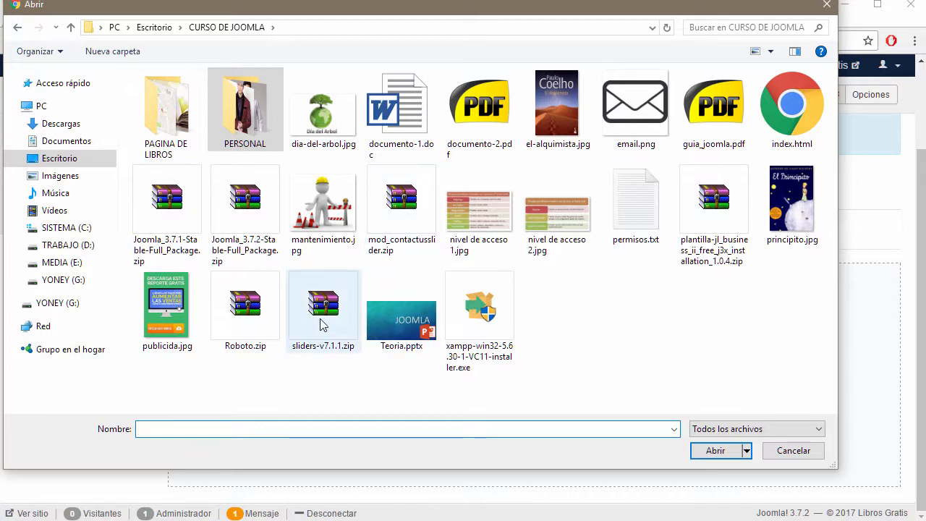
pyautogui.click(293, 325)
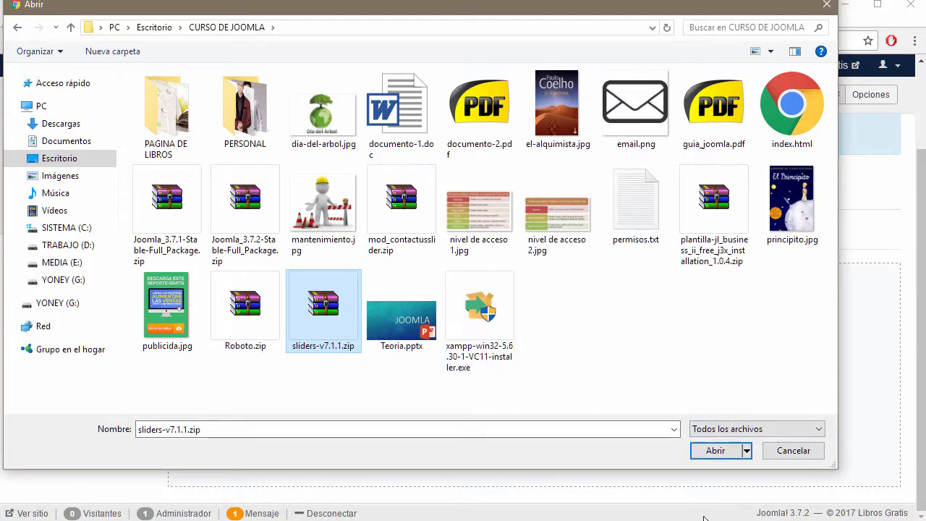
pyautogui.click(809, 453)
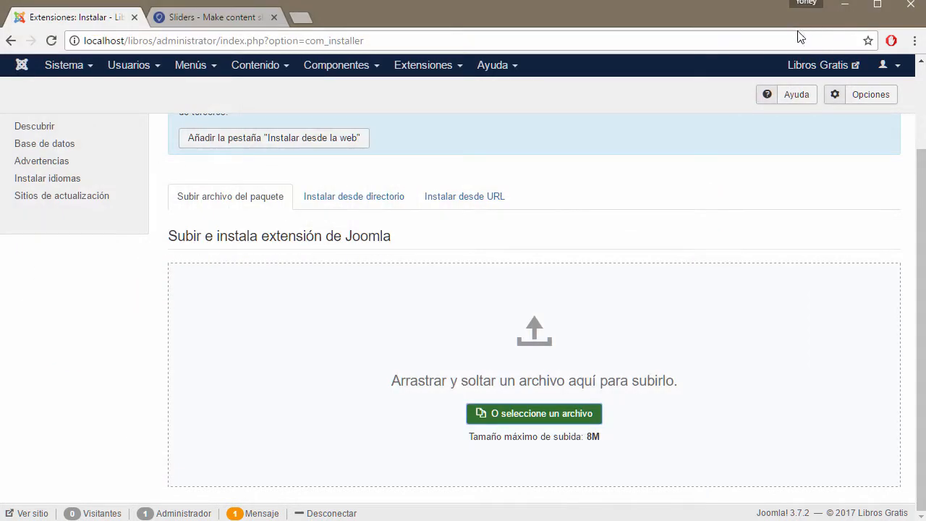
pyautogui.click(841, 8)
pyautogui.doubleClick(173, 25)
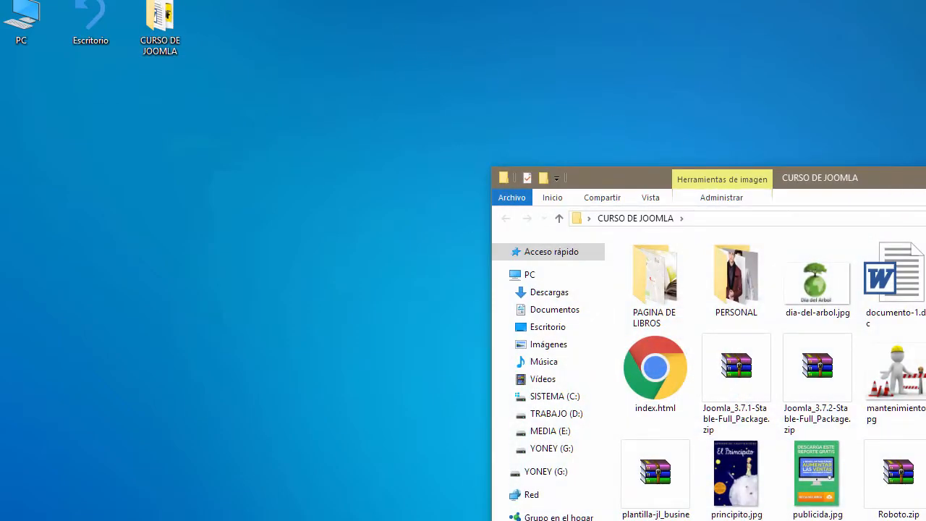
pyautogui.moveTo(925, 184); pyautogui.dragTo(601, 10)
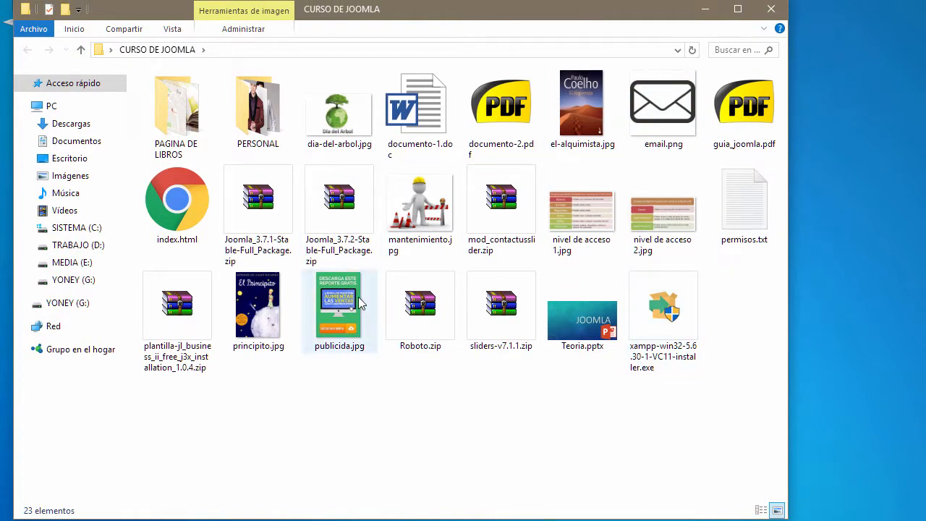
pyautogui.doubleClick(489, 342)
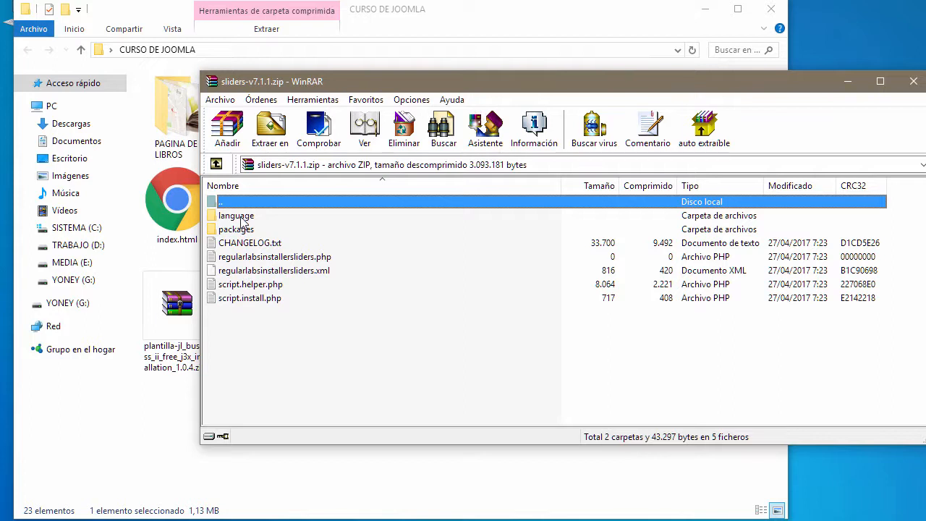
pyautogui.doubleClick(239, 230)
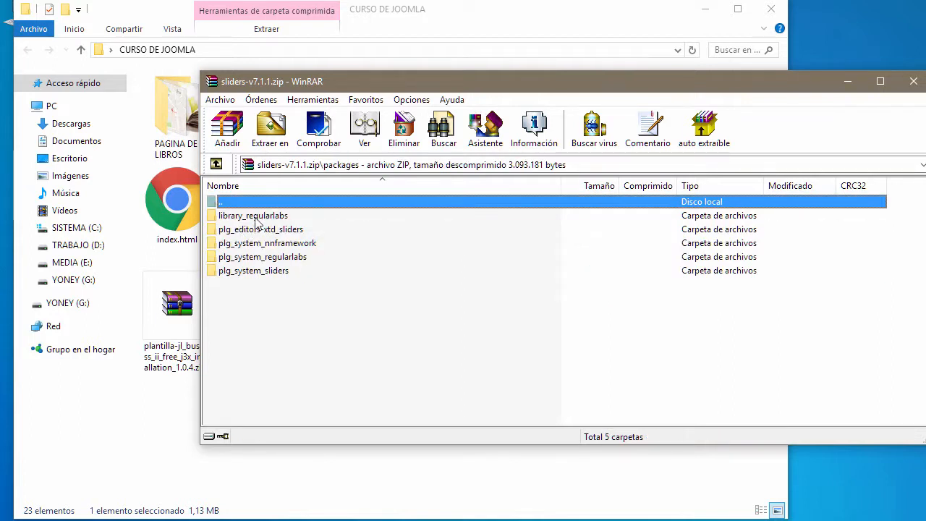
pyautogui.click(354, 365)
pyautogui.press('BackSpace')
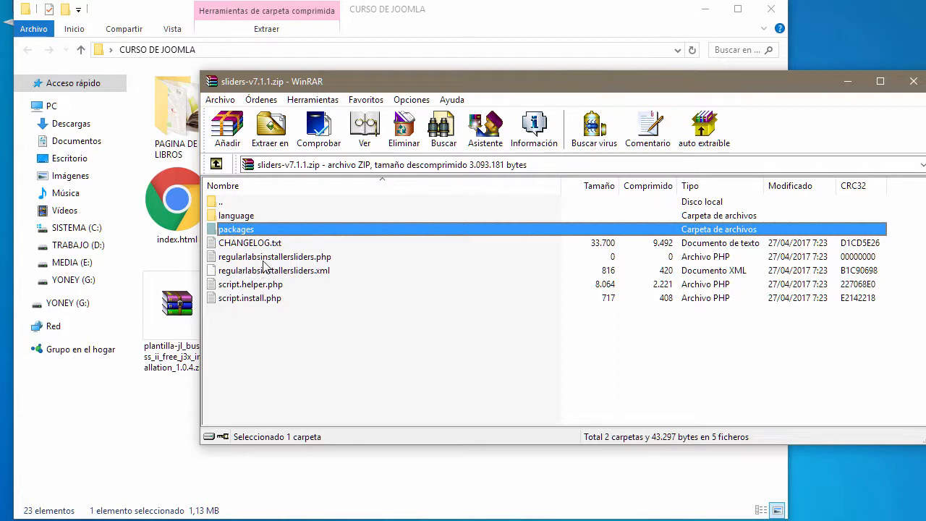
pyautogui.click(312, 273)
pyautogui.click(313, 259)
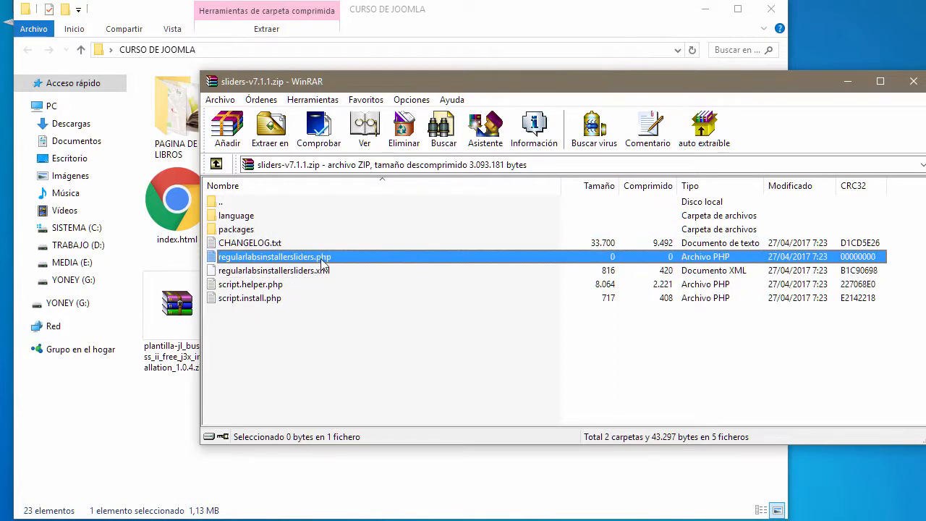
pyautogui.click(325, 273)
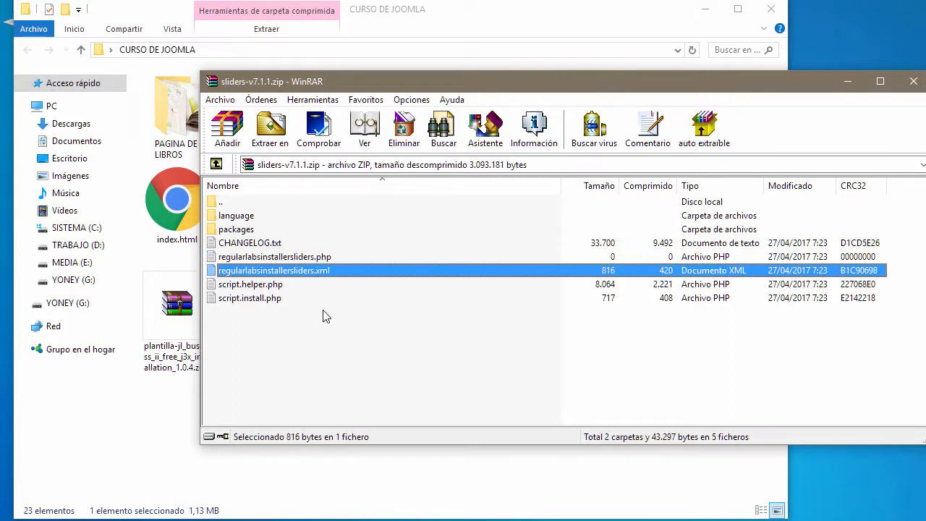
pyautogui.click(244, 288)
pyautogui.click(245, 301)
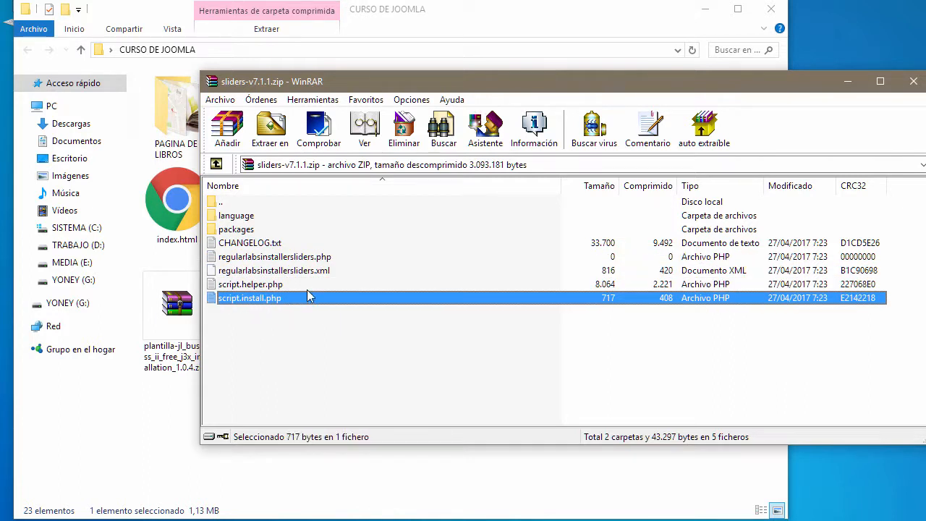
pyautogui.click(268, 360)
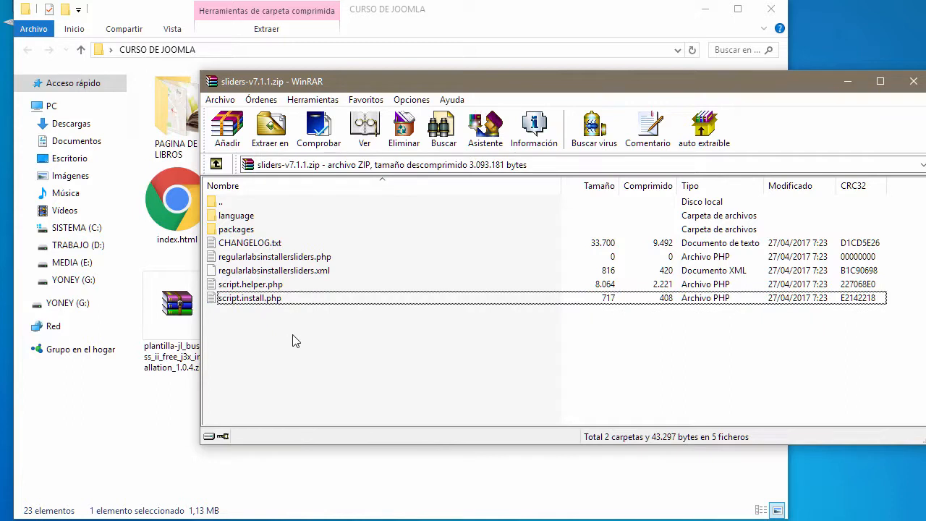
pyautogui.rightClick(243, 324)
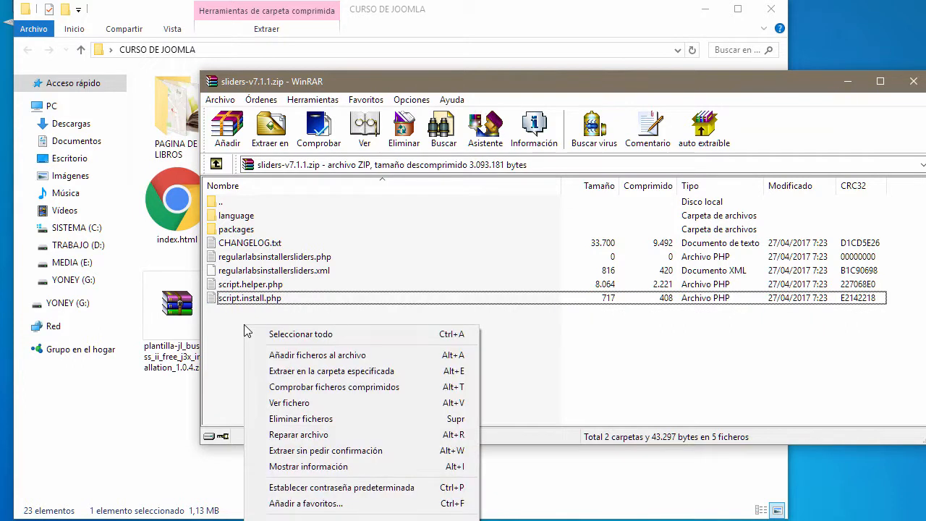
pyautogui.click(227, 327)
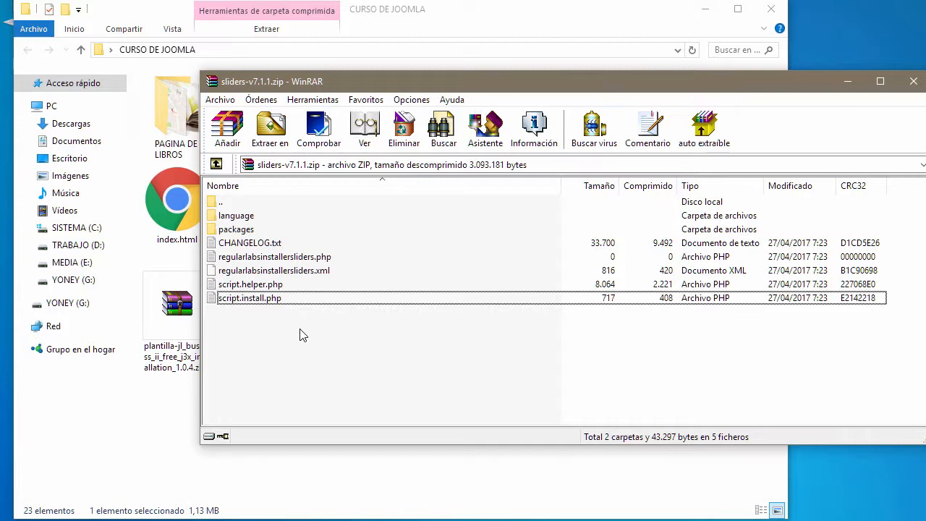
pyautogui.click(917, 83)
pyautogui.click(296, 430)
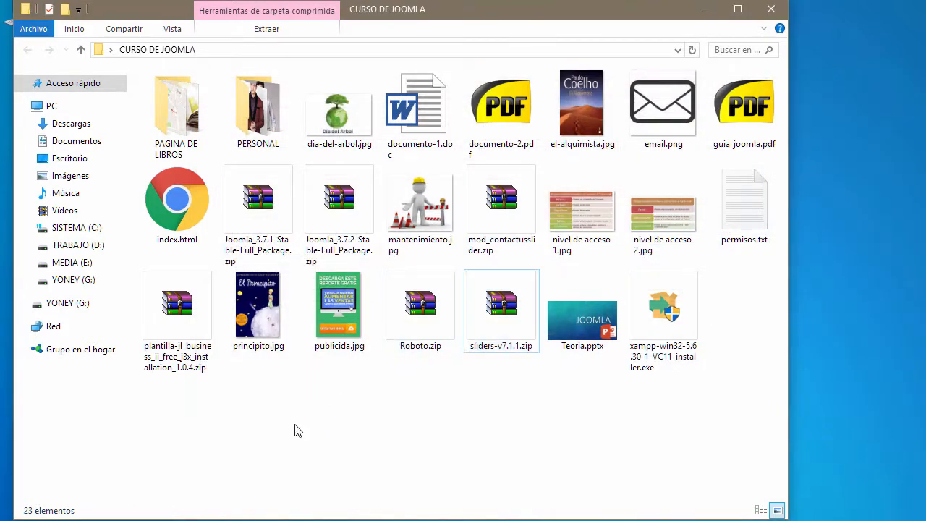
# Step: Create a new Plugins folder in CURSO DE JOOMLA and open it
pyautogui.rightClick(307, 410)
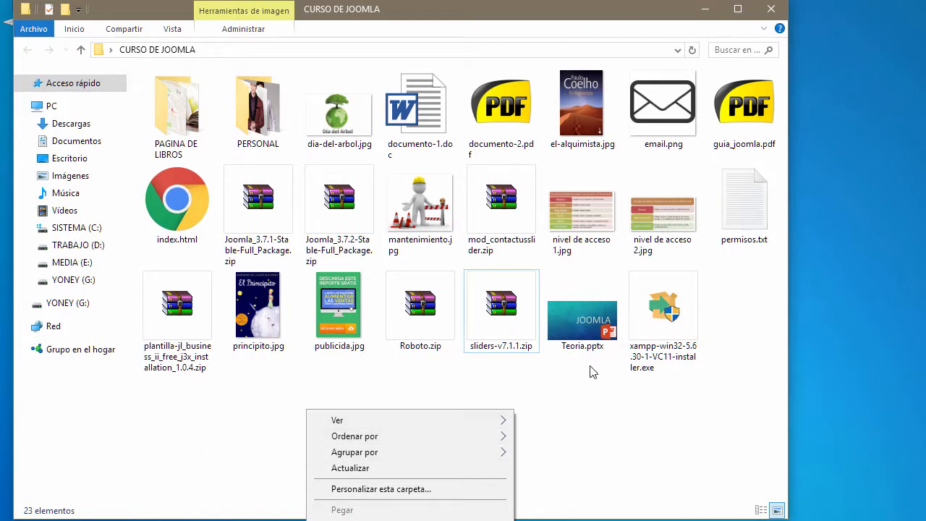
pyautogui.rightClick(737, 277)
pyautogui.click(622, 417)
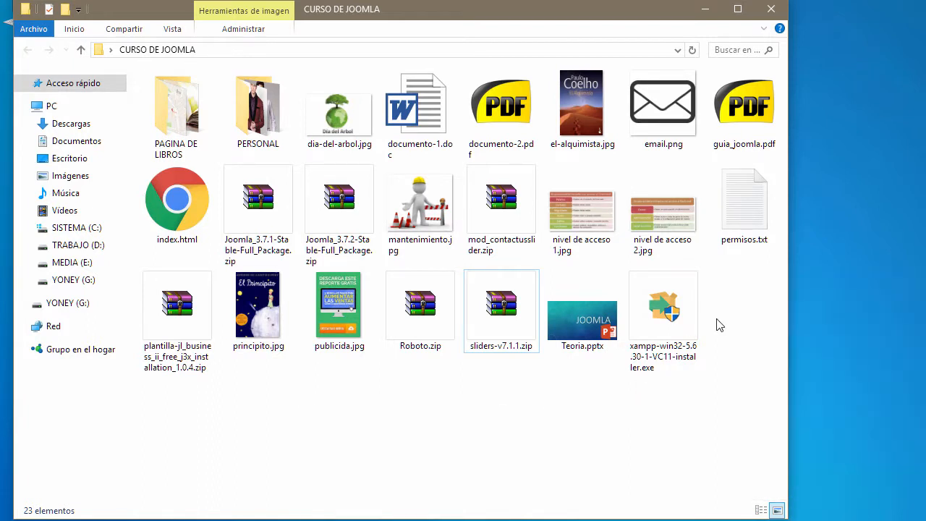
pyautogui.rightClick(394, 415)
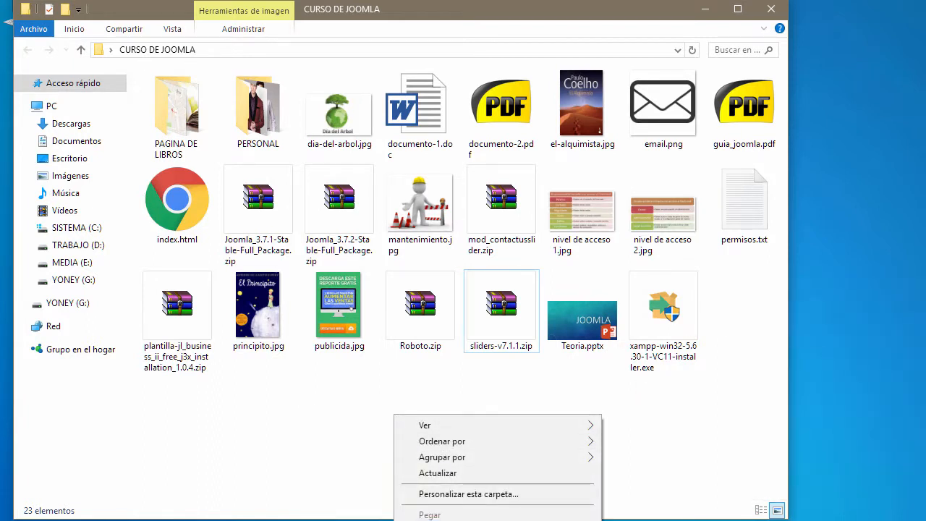
pyautogui.click(623, 356)
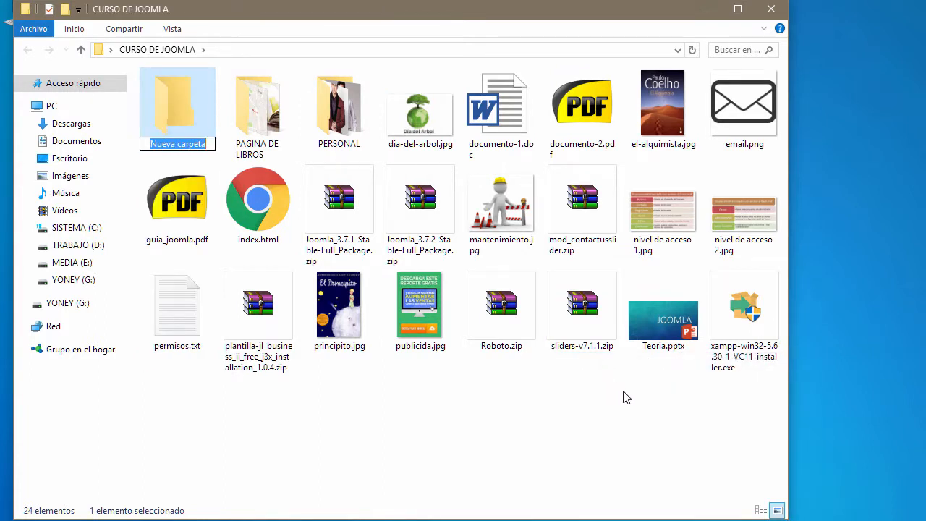
pyautogui.write('Plugin')
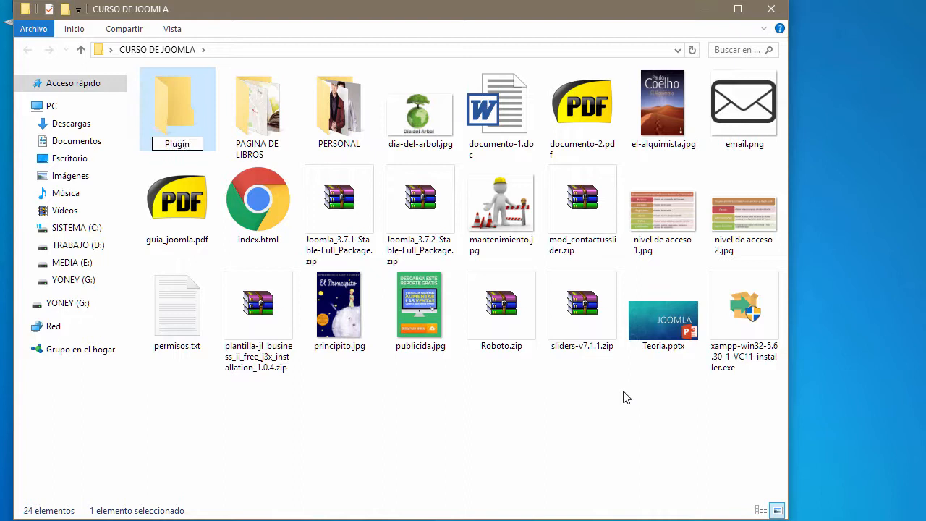
pyautogui.write('s')
pyautogui.press('Return')
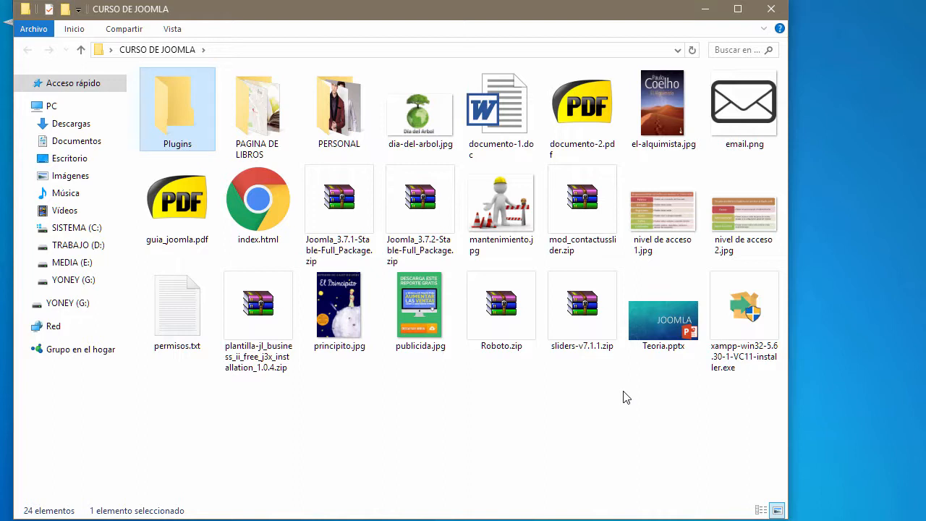
pyautogui.press('Return')
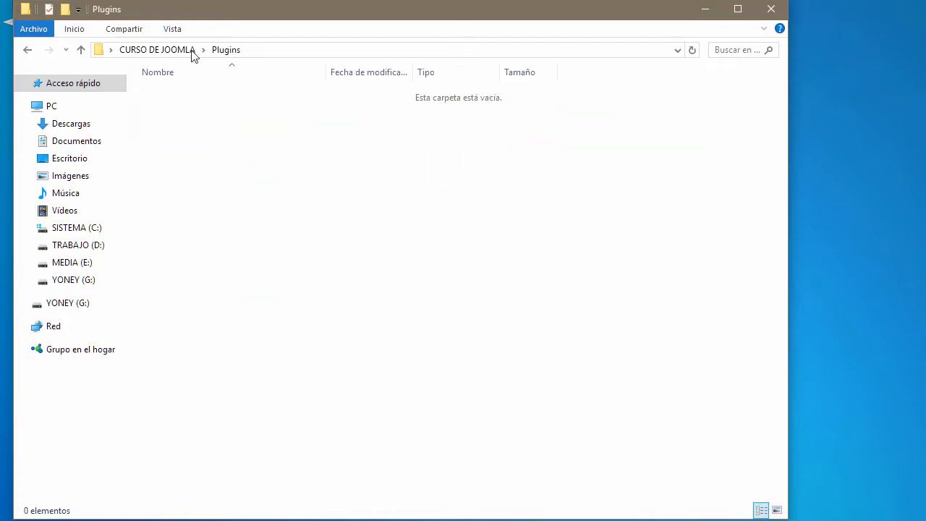
pyautogui.click(194, 49)
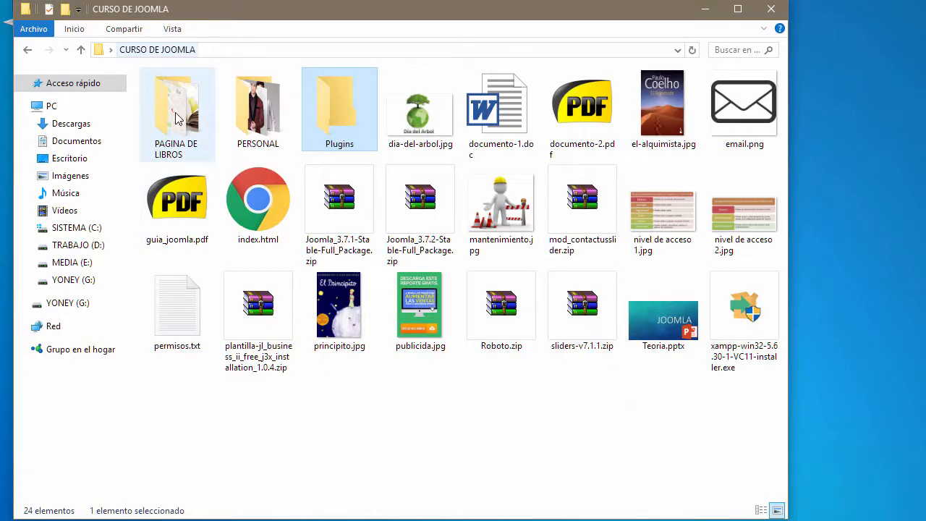
pyautogui.doubleClick(348, 121)
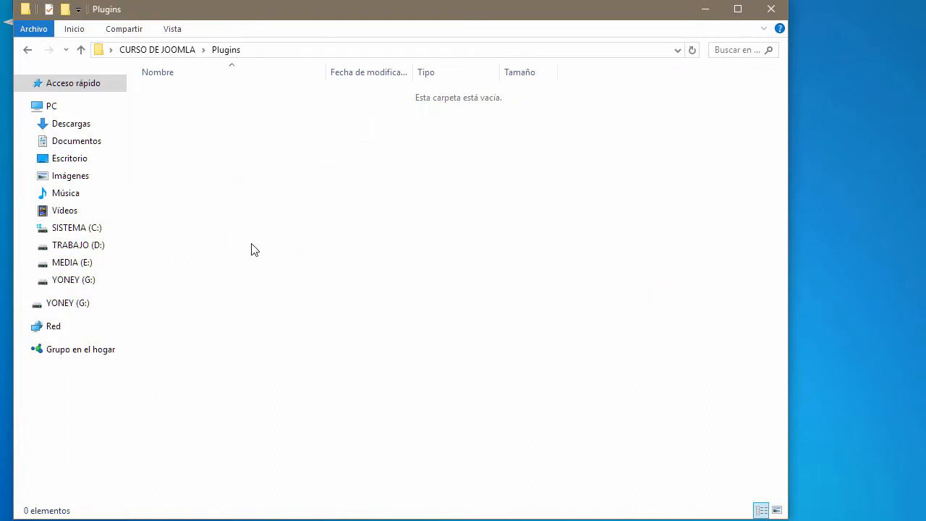
# Step: Add gallery and Licencia subfolders inside Plugins
pyautogui.rightClick(224, 155)
pyautogui.moveTo(417, 347)
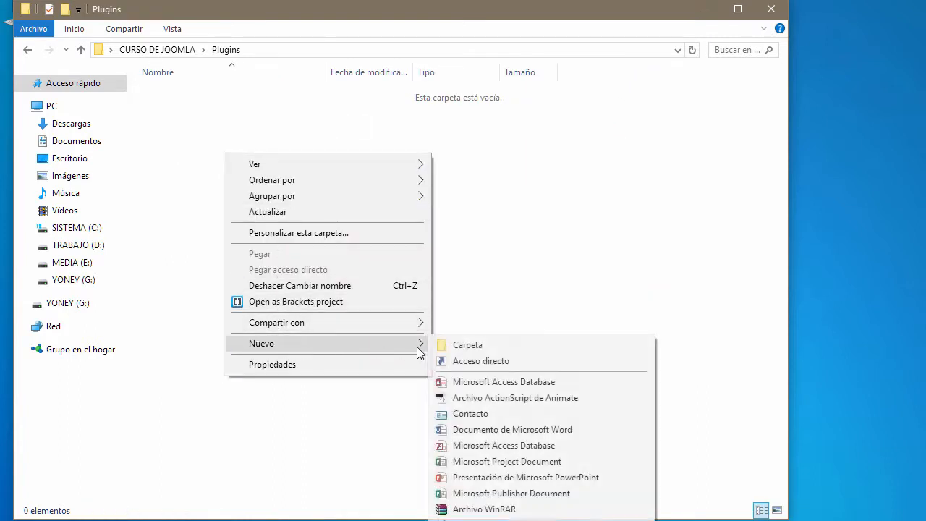
pyautogui.click(461, 347)
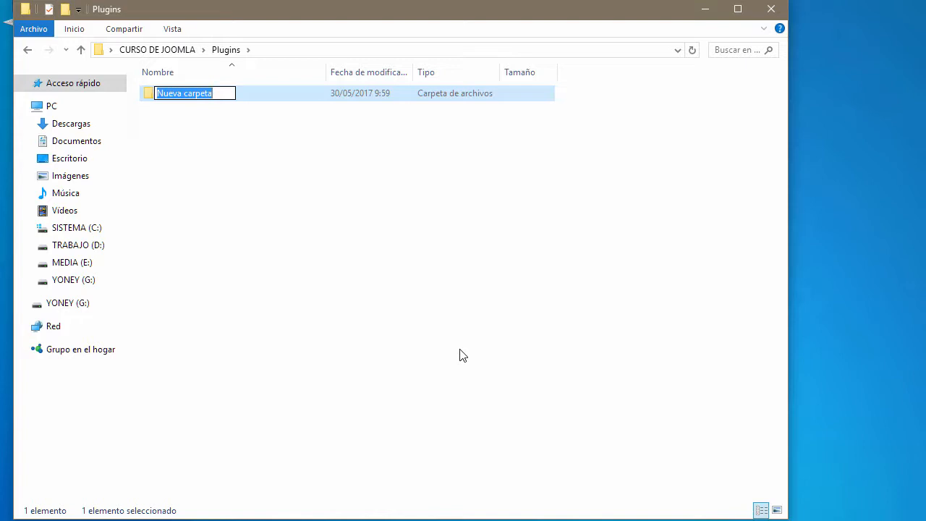
pyautogui.write('ga')
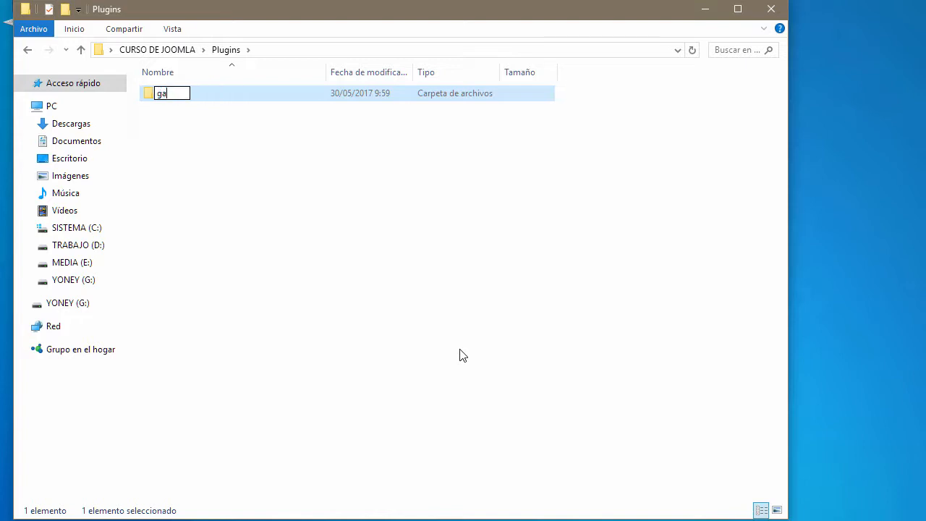
pyautogui.write('llery')
pyautogui.press('Return')
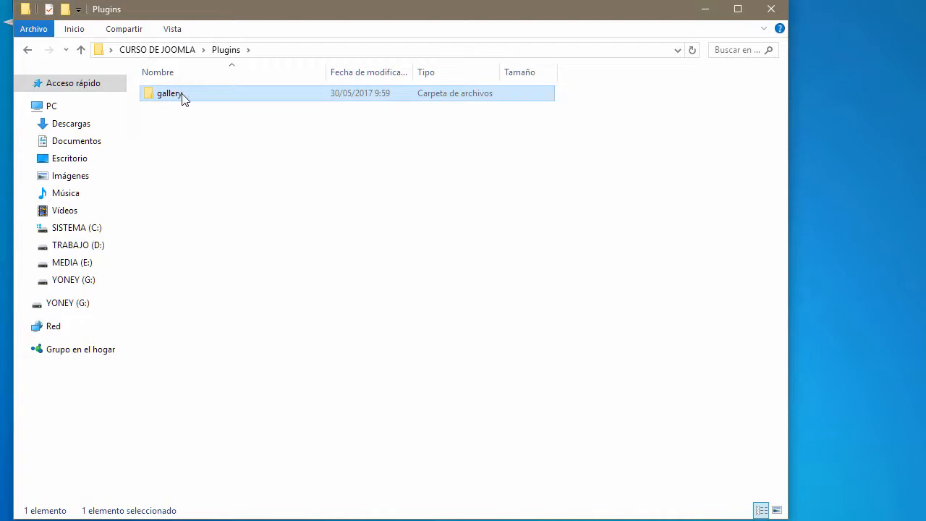
pyautogui.click(210, 172)
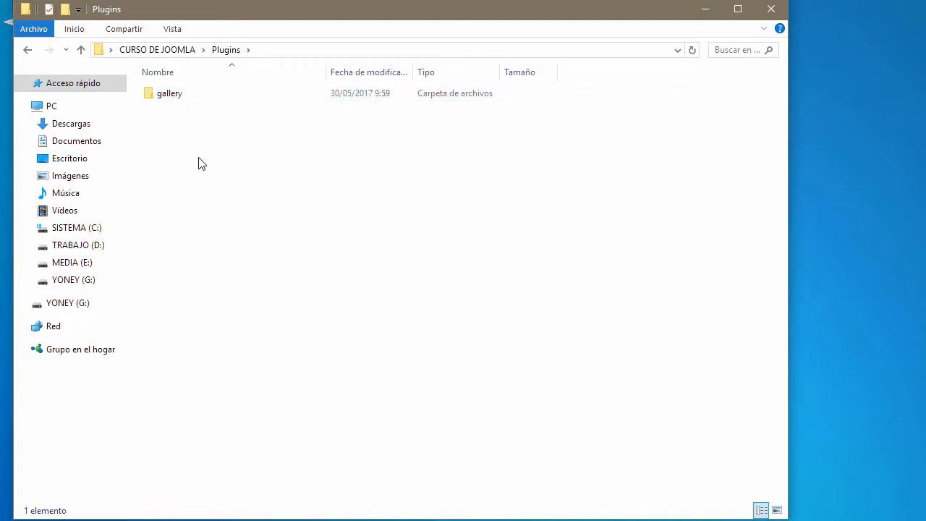
pyautogui.rightClick(200, 158)
pyautogui.moveTo(259, 352)
pyautogui.click(424, 351)
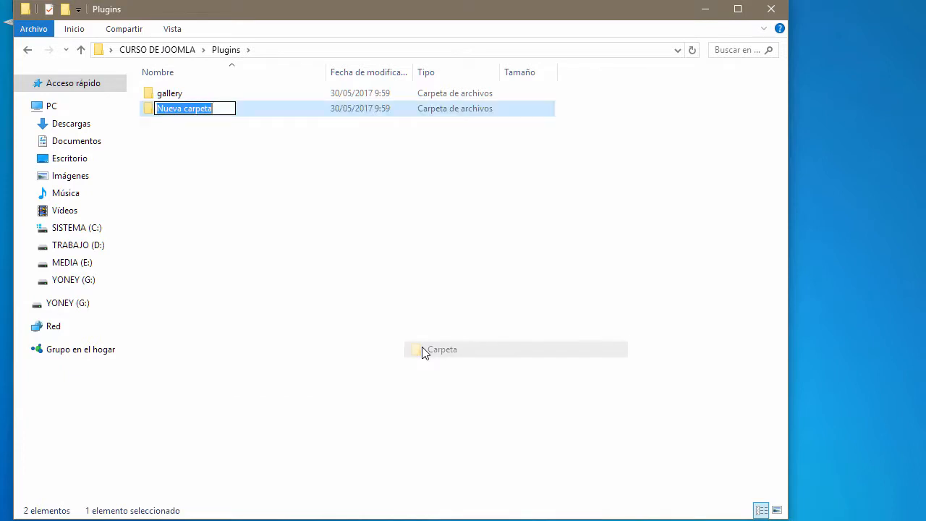
pyautogui.write('Licen')
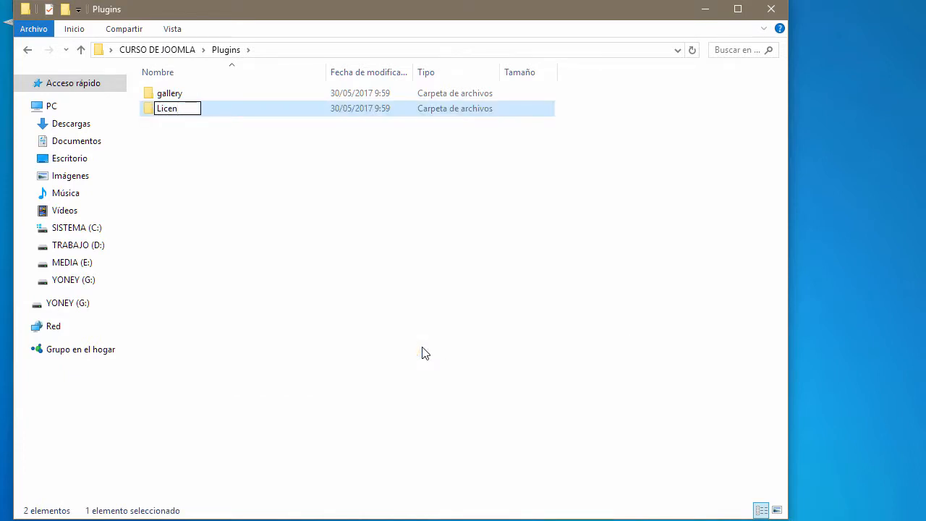
pyautogui.write('cia')
pyautogui.press('Return')
# Step: Add Documentation and Ejemplos subfolders inside Plugins
pyautogui.rightClick(226, 265)
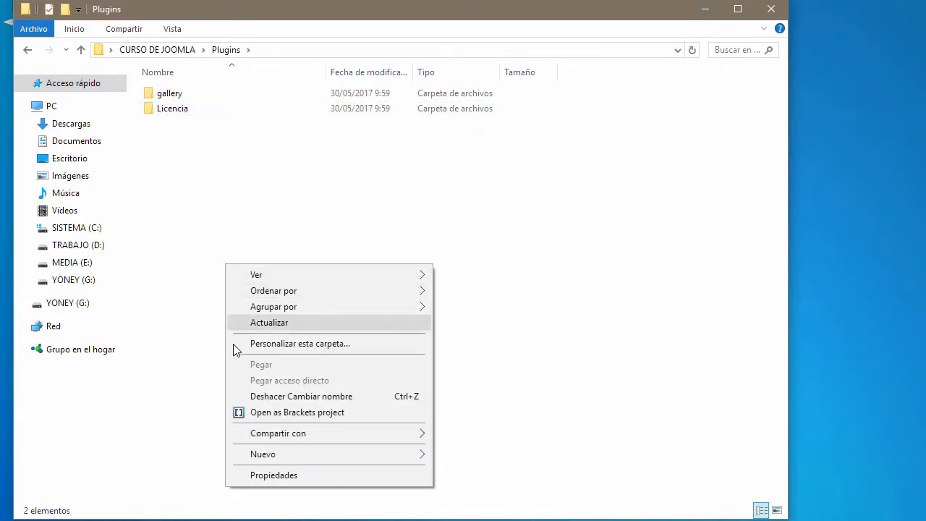
pyautogui.moveTo(351, 454)
pyautogui.click(479, 460)
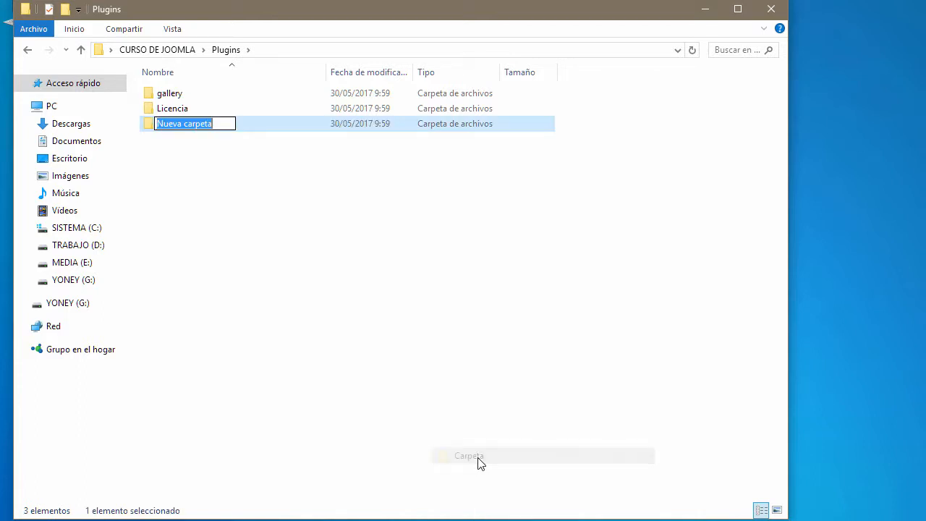
pyautogui.write('Documentations')
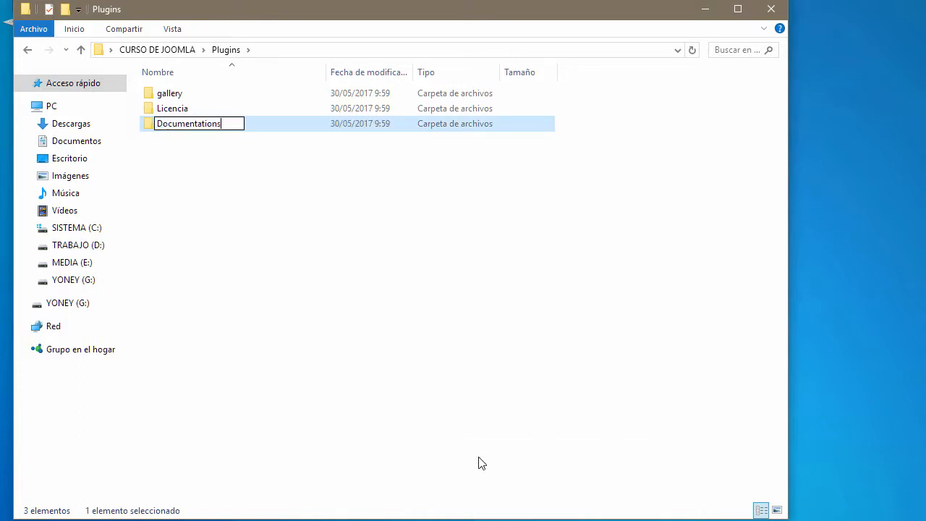
pyautogui.press('Return')
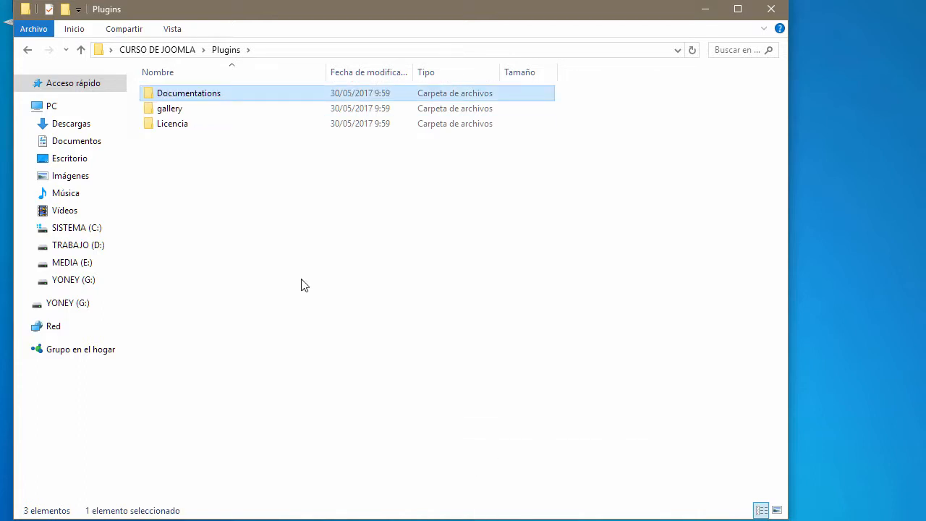
pyautogui.rightClick(266, 252)
pyautogui.moveTo(463, 442)
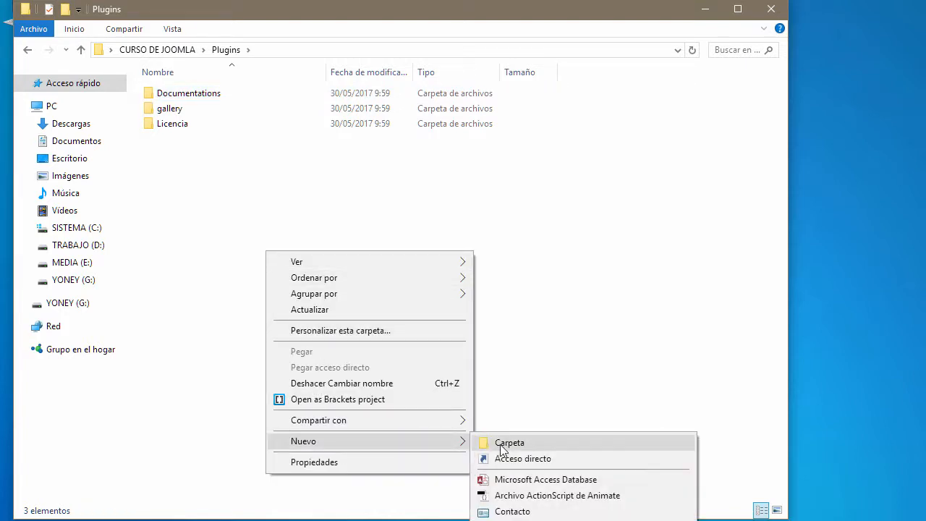
pyautogui.click(499, 444)
pyautogui.write('Ejemp')
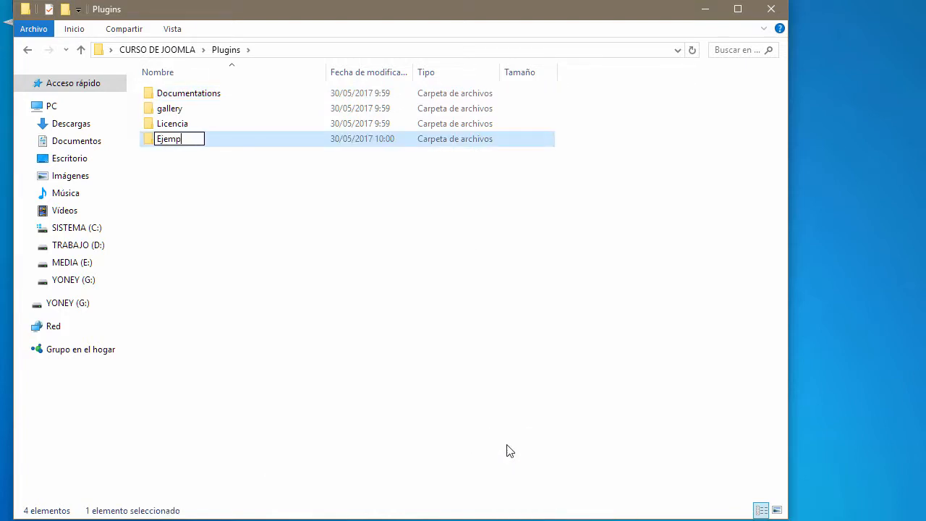
pyautogui.write('los')
pyautogui.press('Return')
pyautogui.click(227, 233)
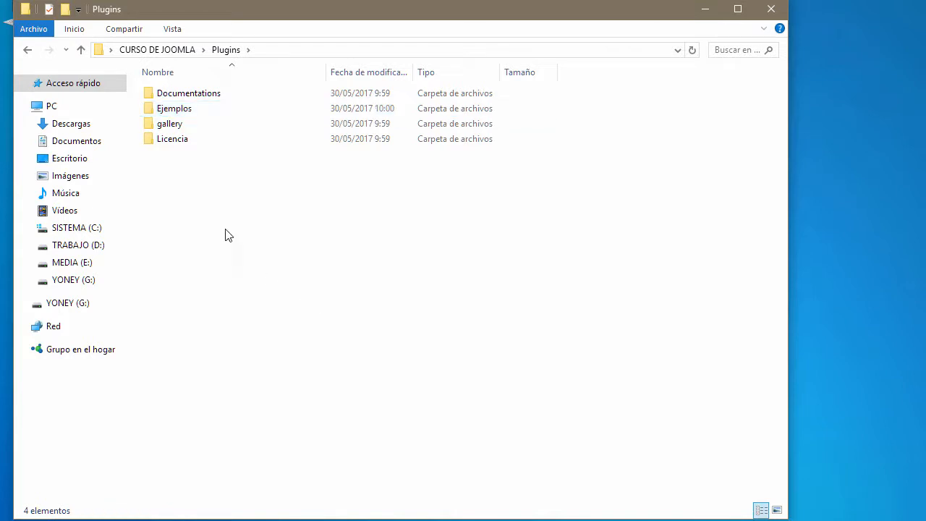
pyautogui.rightClick(210, 203)
# Step: Create an empty text document named instalation.txt in Plugins
pyautogui.moveTo(292, 394)
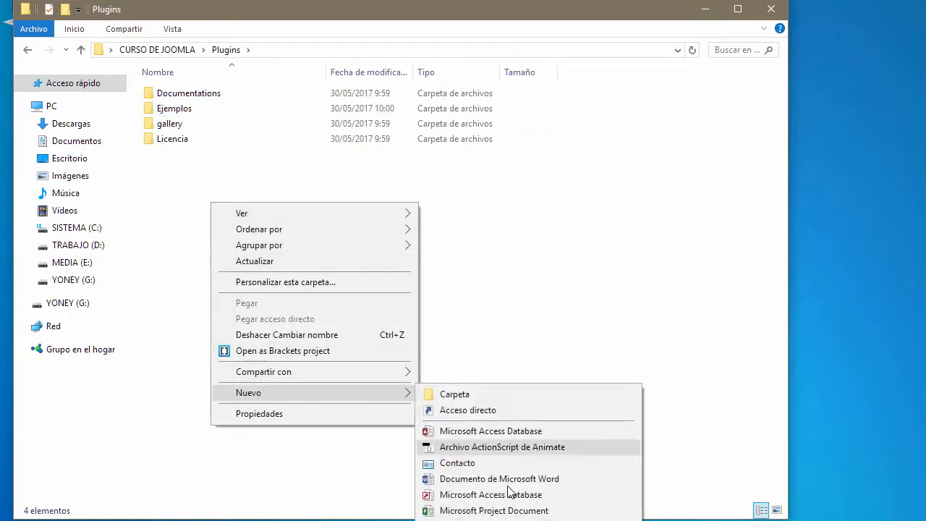
pyautogui.click(477, 519)
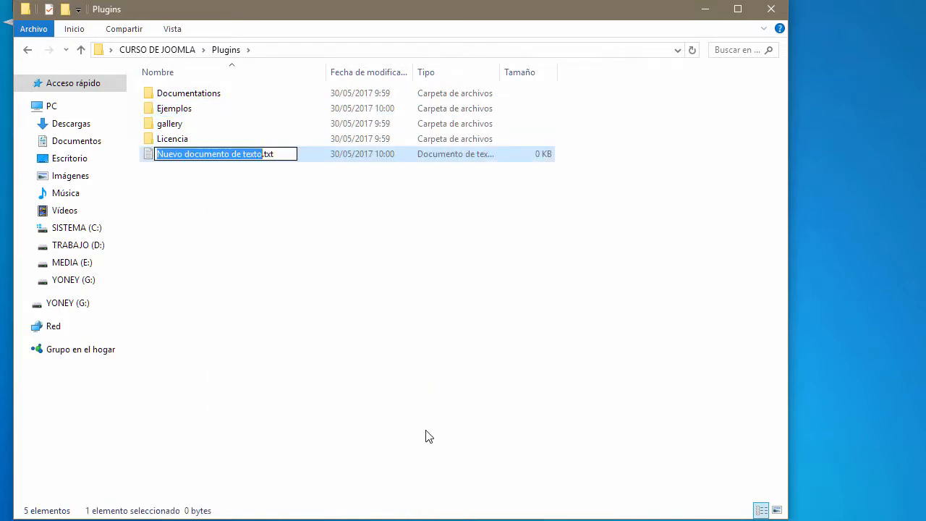
pyautogui.write('inst')
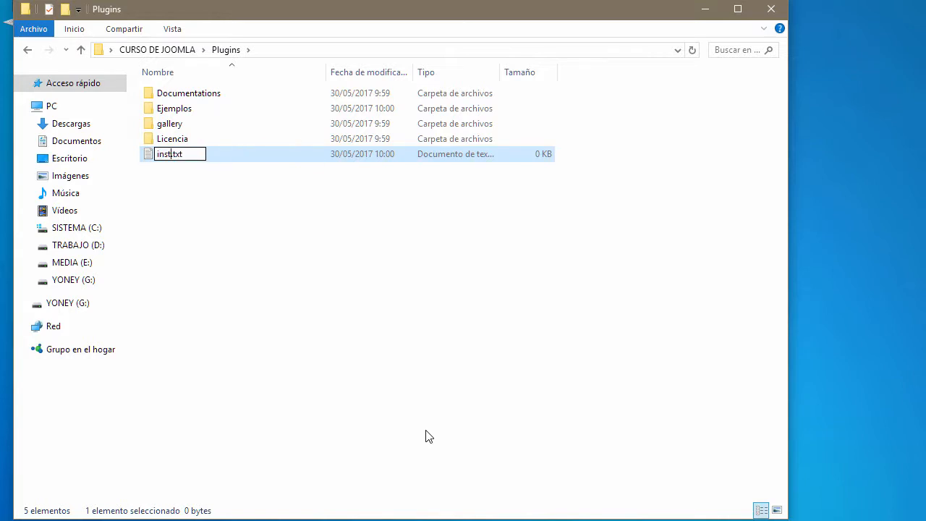
pyautogui.write('alacio')
pyautogui.press('BackSpace')
pyautogui.press('BackSpace')
pyautogui.press('BackSpace')
pyautogui.write('tion')
pyautogui.press('Return')
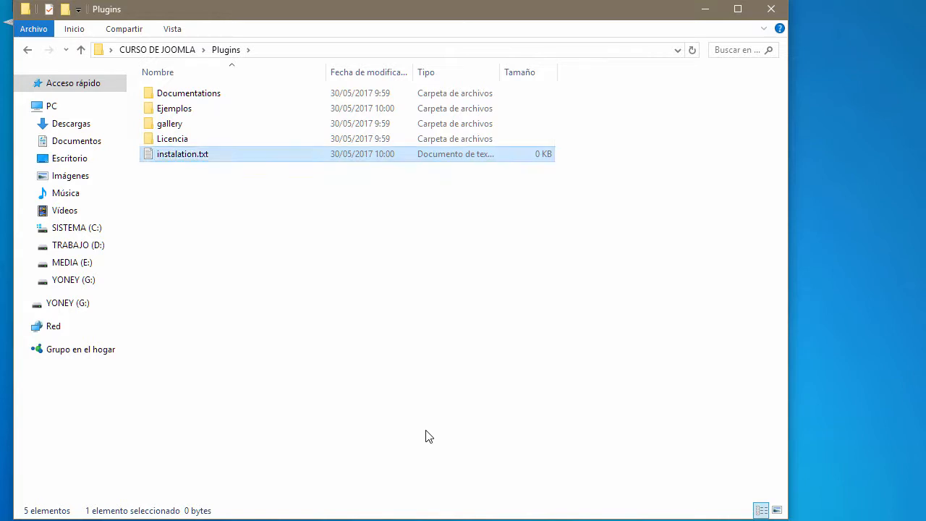
# Step: Add a second empty text document named sitioweboficial.txt
pyautogui.rightClick(217, 227)
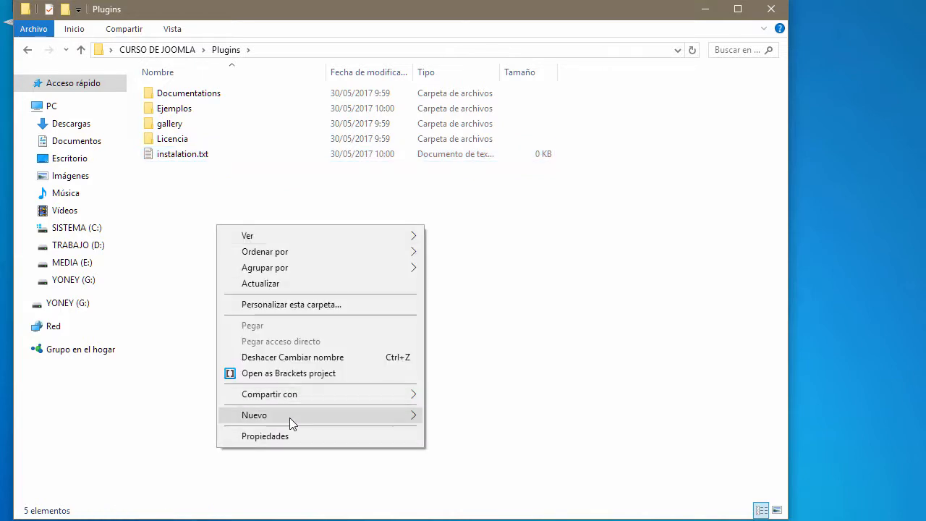
pyautogui.moveTo(289, 418)
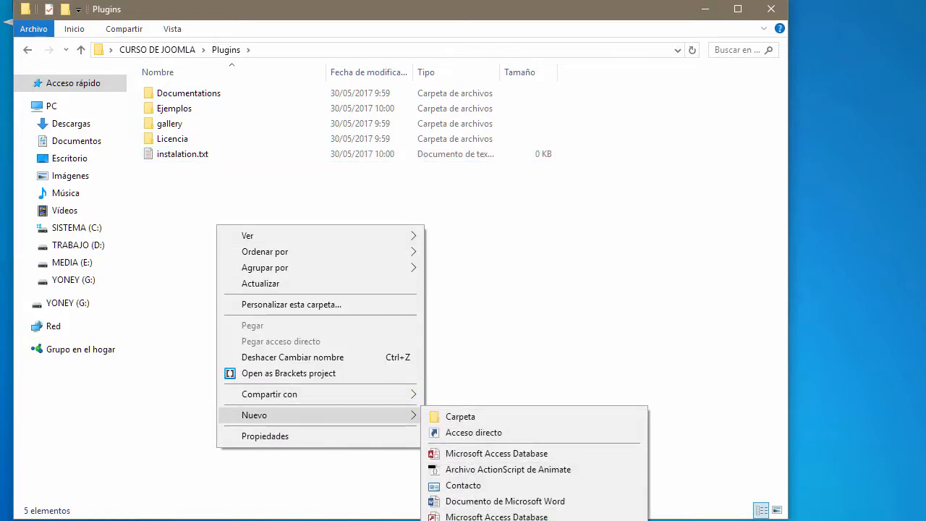
pyautogui.click(492, 520)
pyautogui.write('sitiowebco')
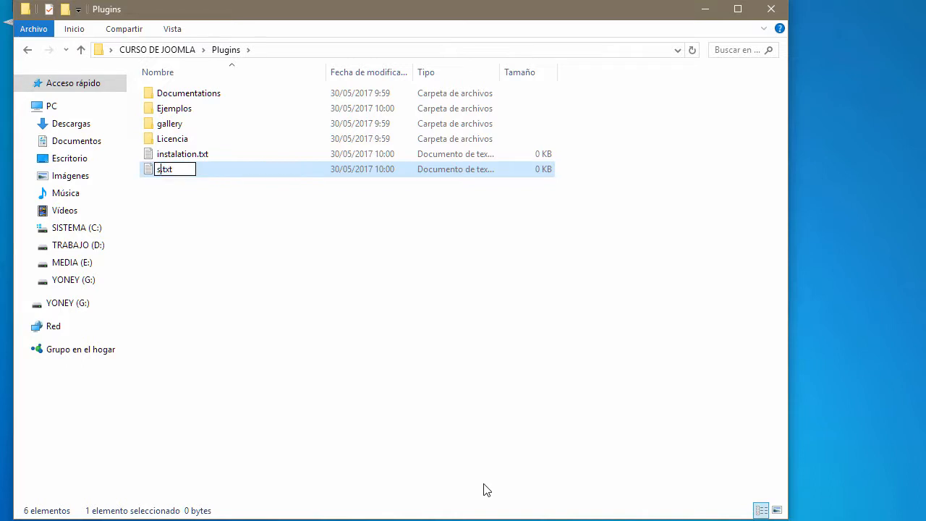
pyautogui.press('BackSpace')
pyautogui.press('BackSpace')
pyautogui.press('BackSpace')
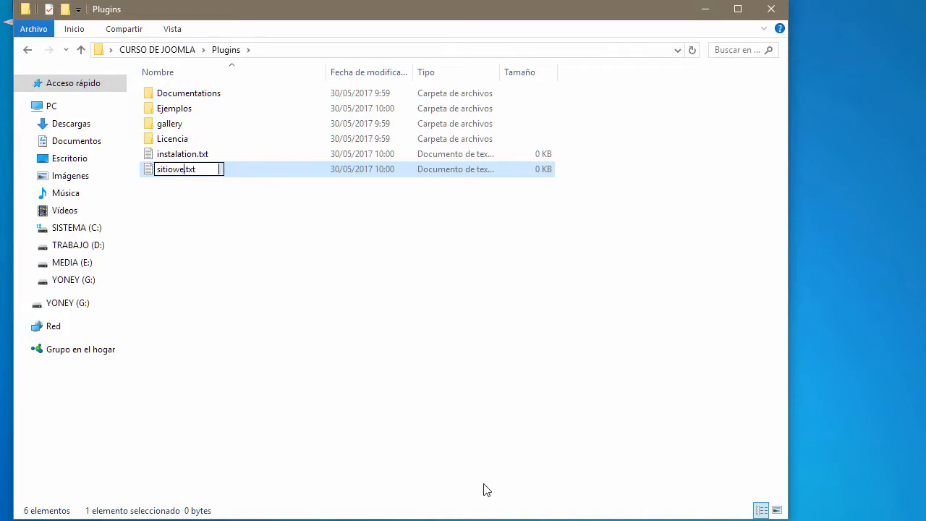
pyautogui.write('boficial')
pyautogui.press('Return')
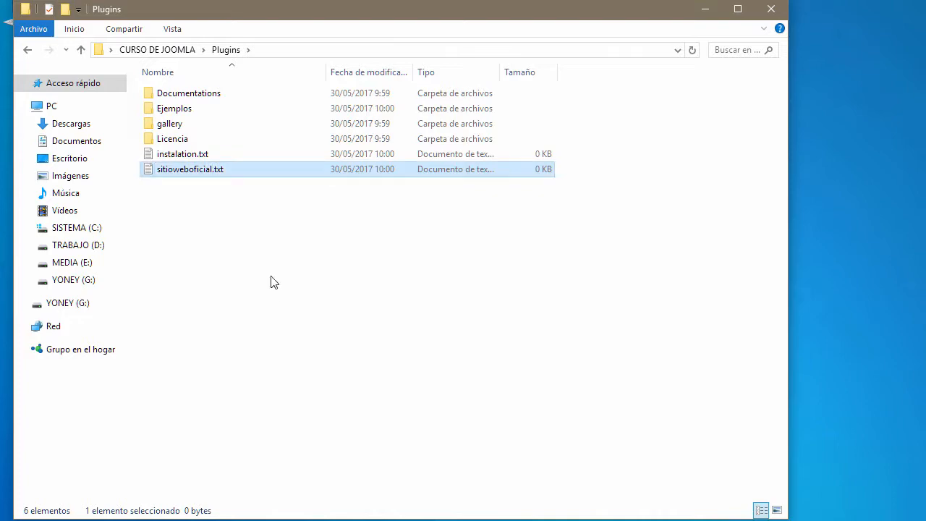
# Step: Compress the Plugins folder into a ZIP archive, Plugins.zip, in CURSO DE JOOMLA
pyautogui.click(182, 52)
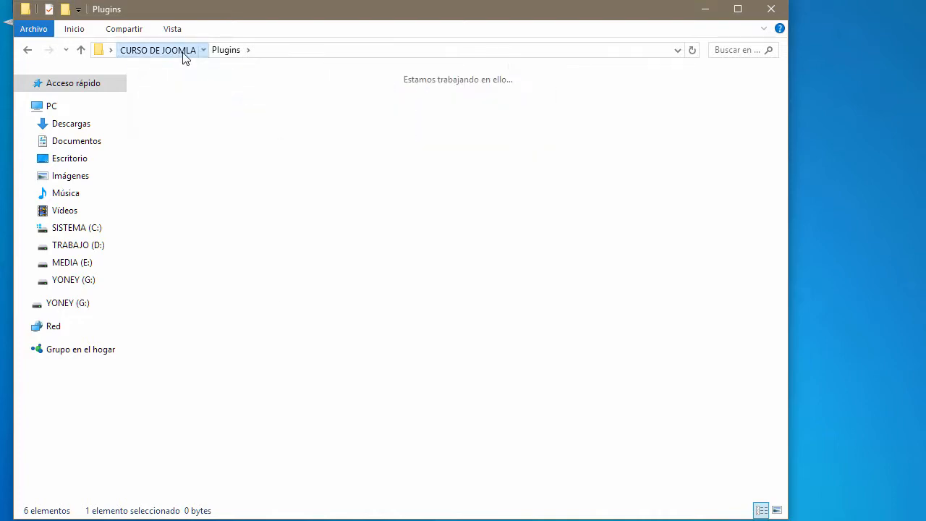
pyautogui.rightClick(332, 116)
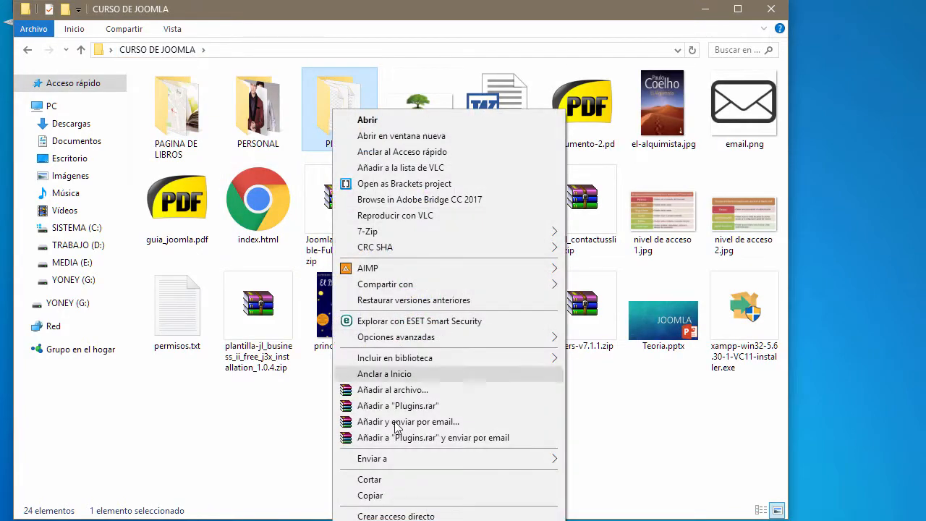
pyautogui.click(392, 390)
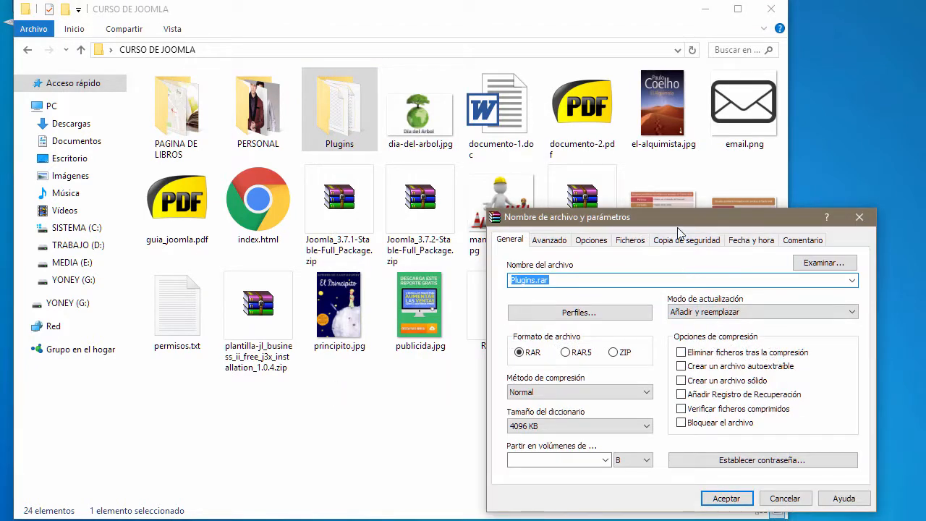
pyautogui.click(403, 304)
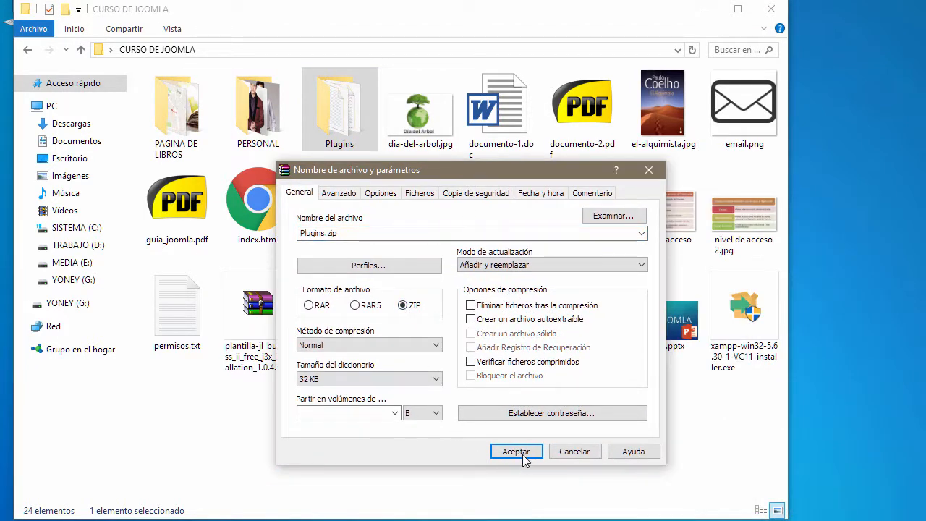
pyautogui.click(515, 451)
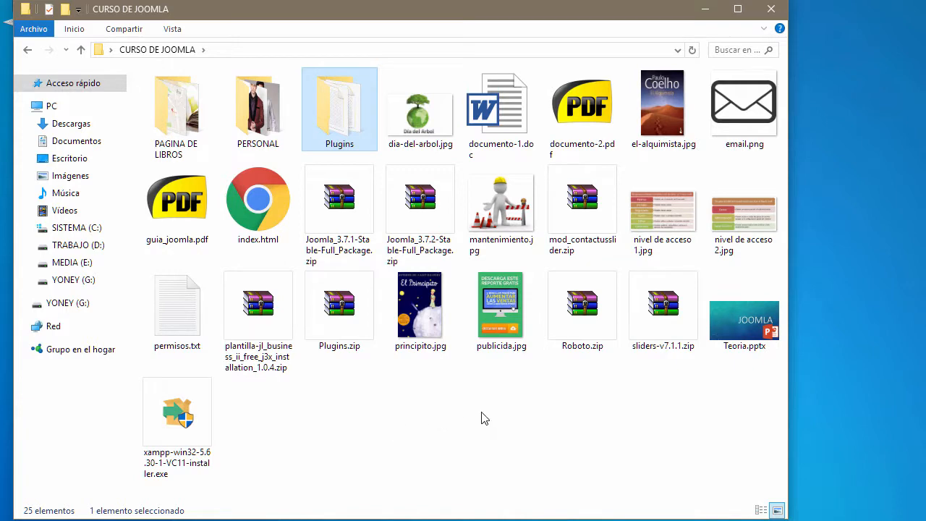
pyautogui.click(345, 307)
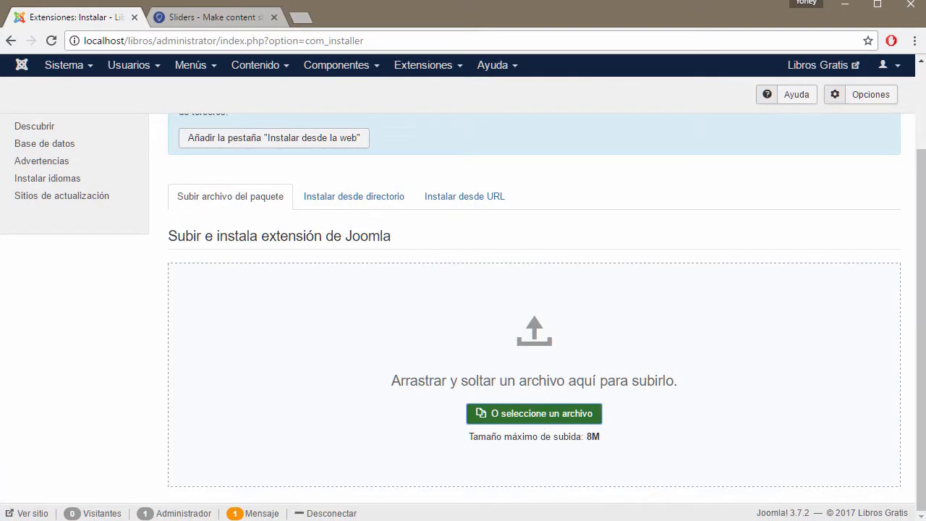
# Step: Open the Plugins folder, then its empty gallery subfolder
pyautogui.hotkey('alt', 'Tab')
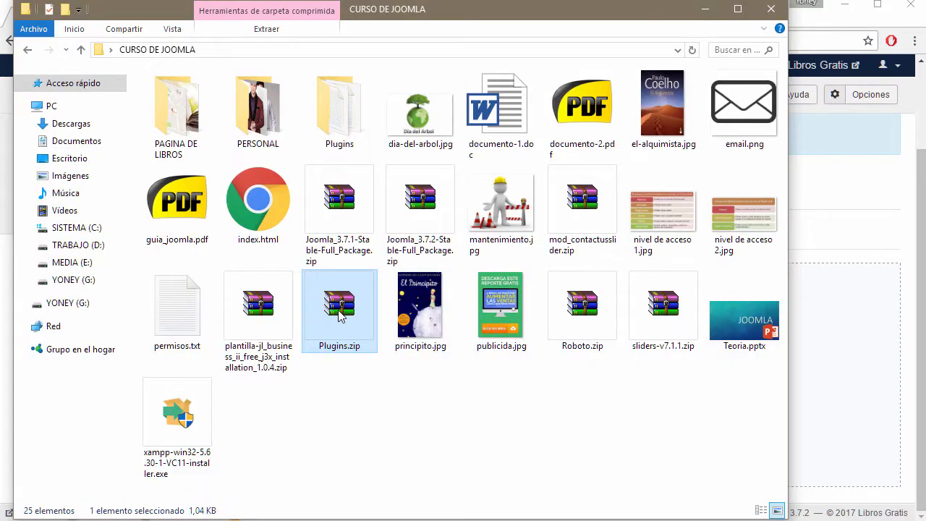
pyautogui.doubleClick(332, 122)
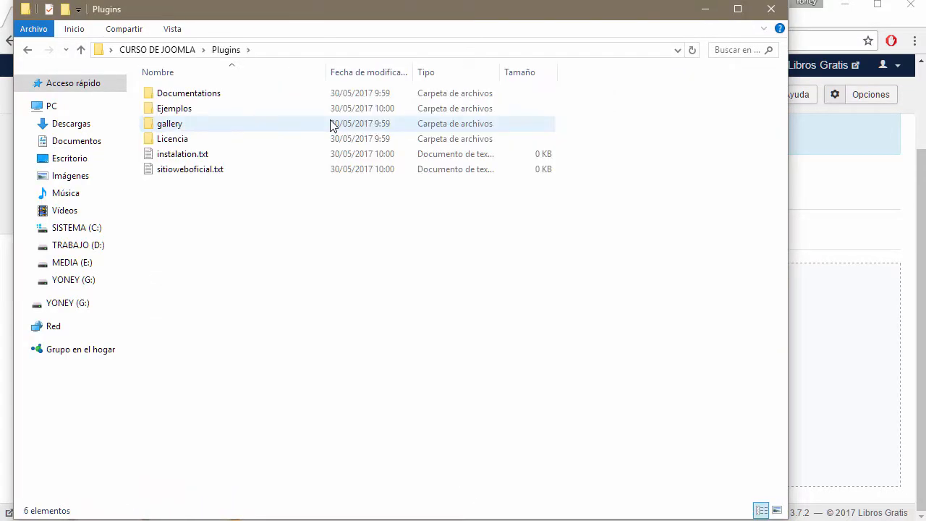
pyautogui.moveTo(272, 242); pyautogui.dragTo(196, 87)
pyautogui.click(244, 256)
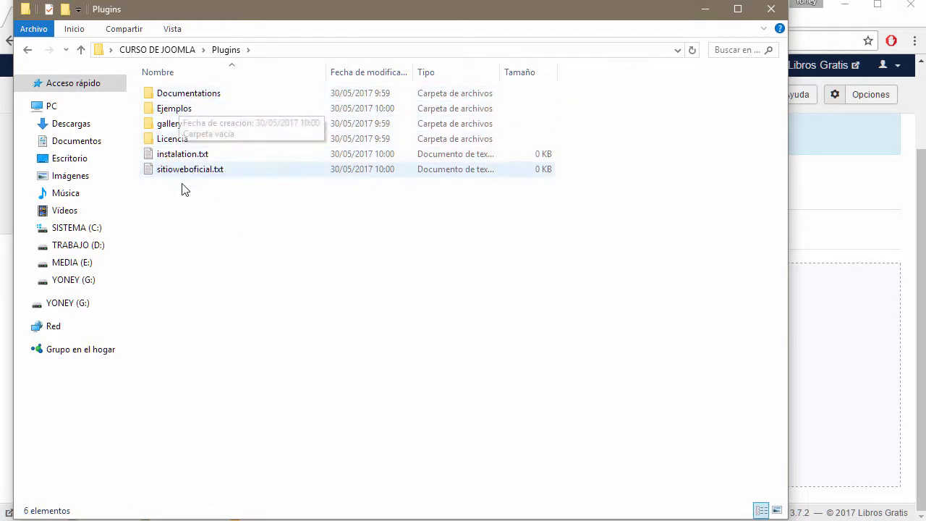
pyautogui.click(173, 124)
pyautogui.doubleClick(176, 126)
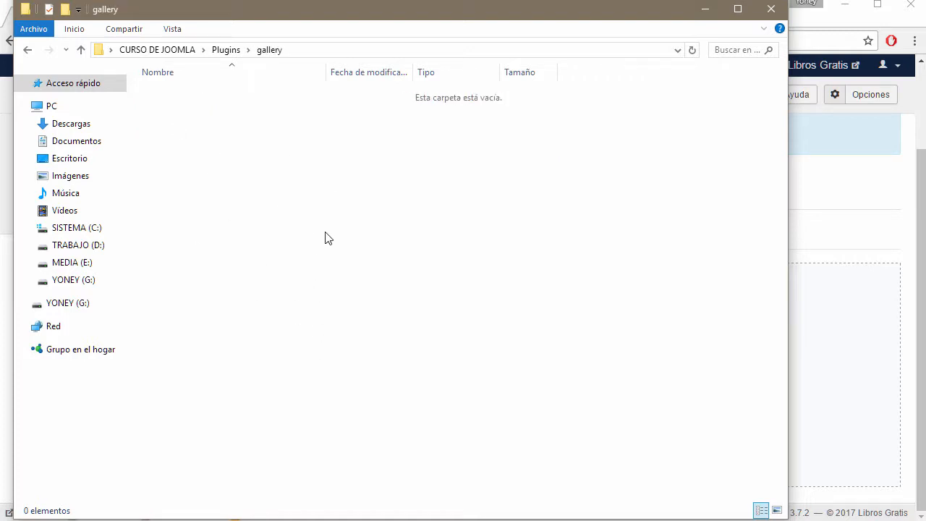
# Step: Compress the gallery folder inside Plugins into a gallery.zip archive
pyautogui.press('BackSpace')
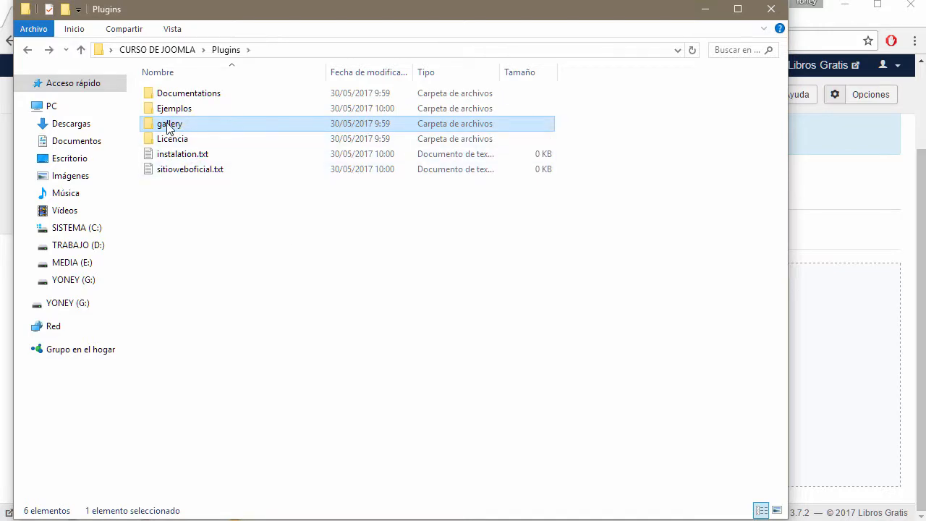
pyautogui.rightClick(174, 126)
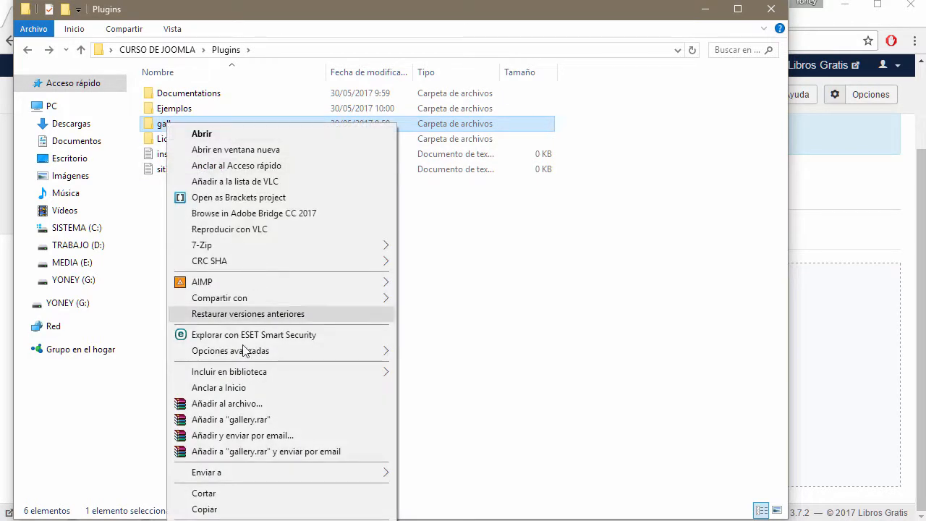
pyautogui.click(229, 403)
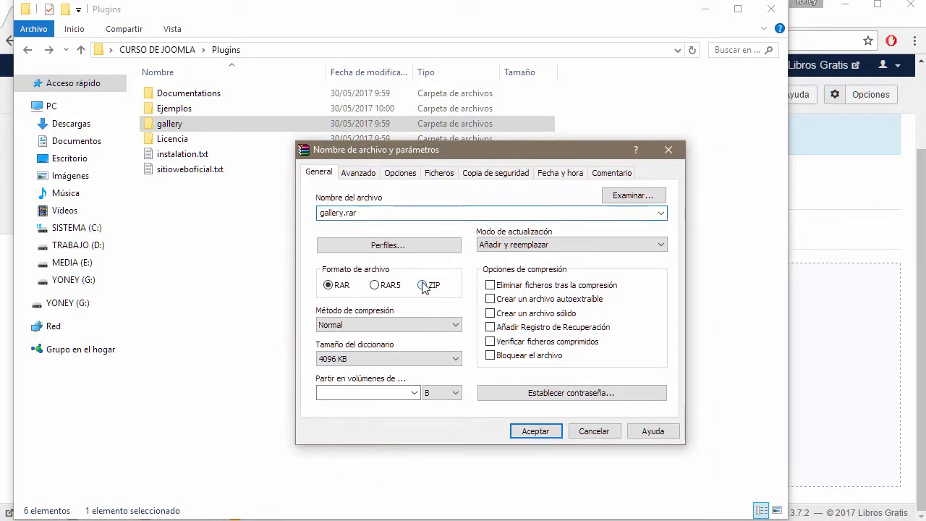
pyautogui.click(421, 284)
pyautogui.click(535, 430)
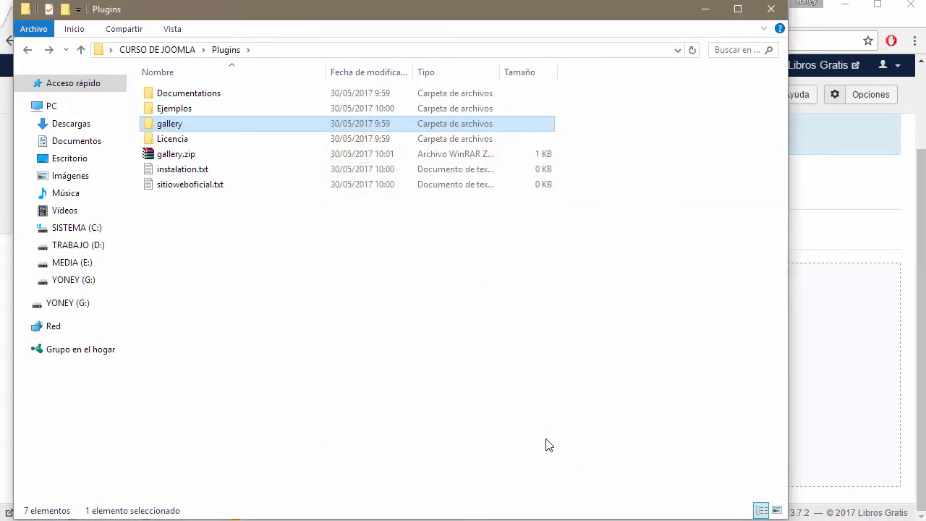
pyautogui.click(182, 155)
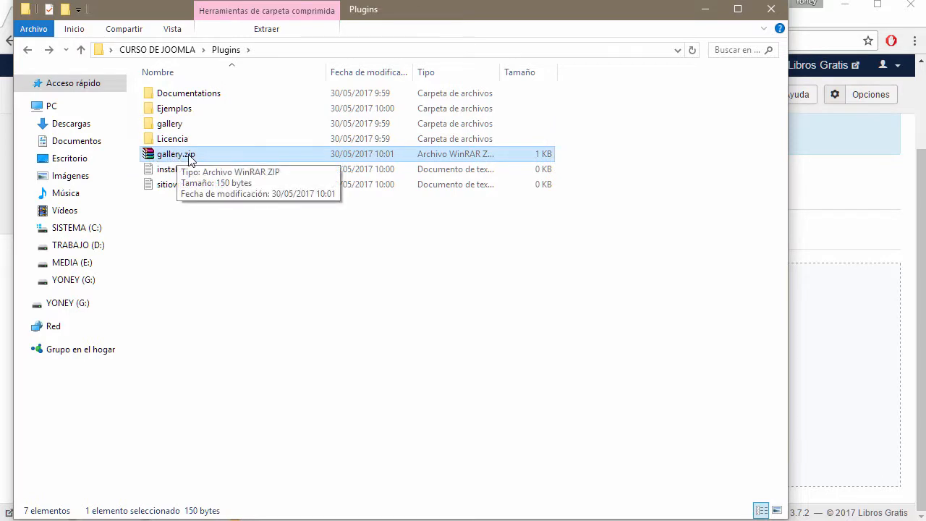
# Step: Select both the Plugins folder and Plugins.zip in CURSO DE JOOMLA and delete them
pyautogui.moveTo(242, 242)
pyautogui.mouseDown()
pyautogui.moveTo(151, 104)
pyautogui.moveTo(181, 73)
pyautogui.mouseUp()
pyautogui.click(181, 55)
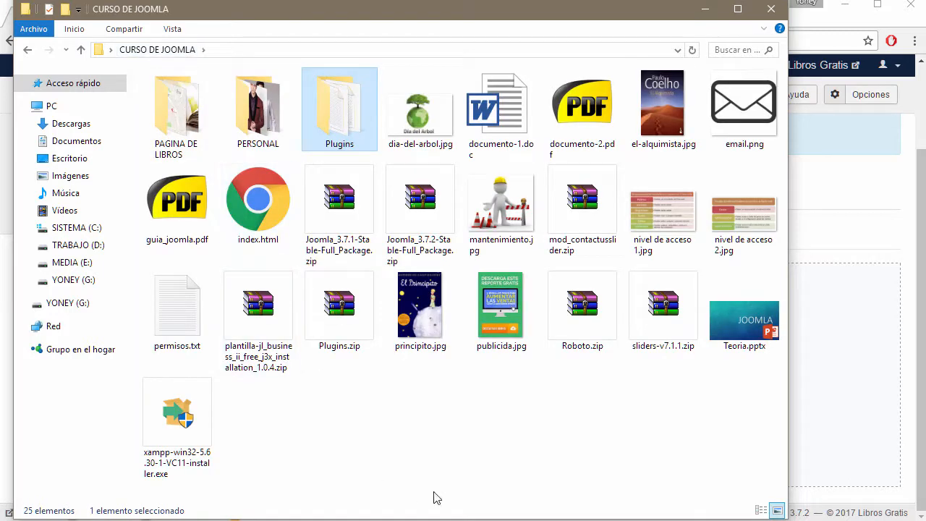
pyautogui.click(327, 308)
pyautogui.click(340, 132)
pyautogui.doubleClick(340, 133)
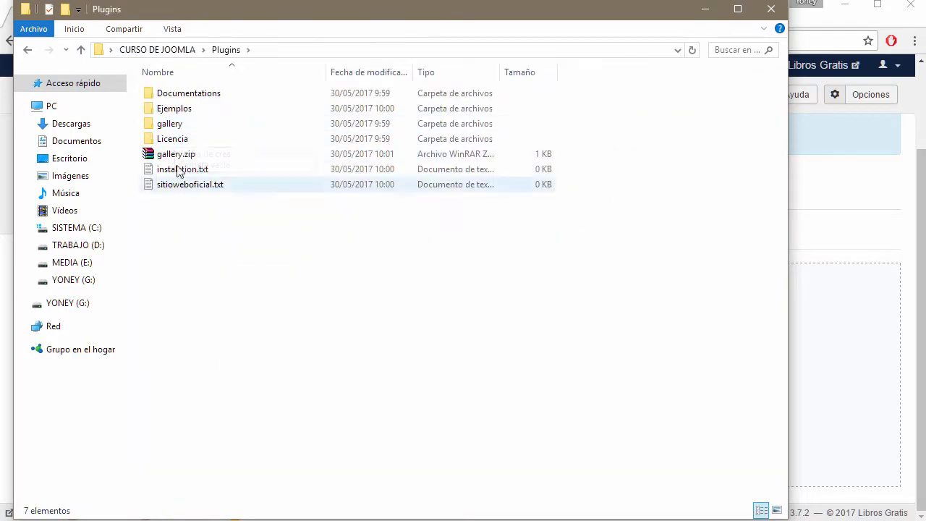
pyautogui.click(164, 154)
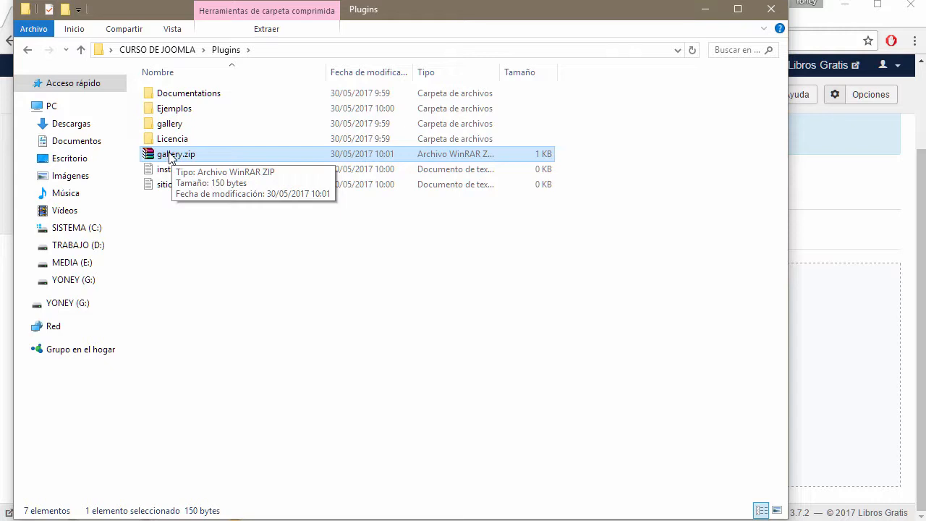
pyautogui.moveTo(249, 267); pyautogui.dragTo(154, 90)
pyautogui.click(166, 53)
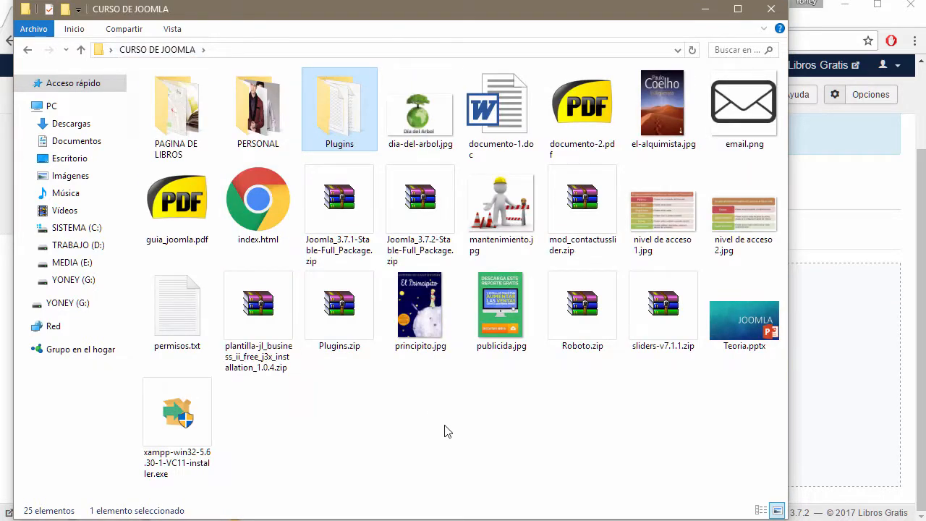
pyautogui.keyDown('ctrl'); pyautogui.click(331, 312); pyautogui.keyUp('ctrl')
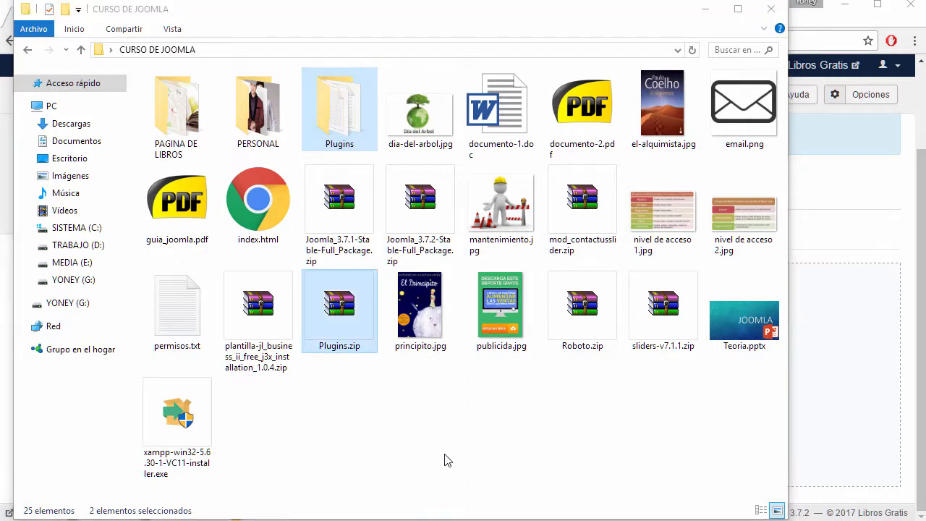
pyautogui.press('Delete')
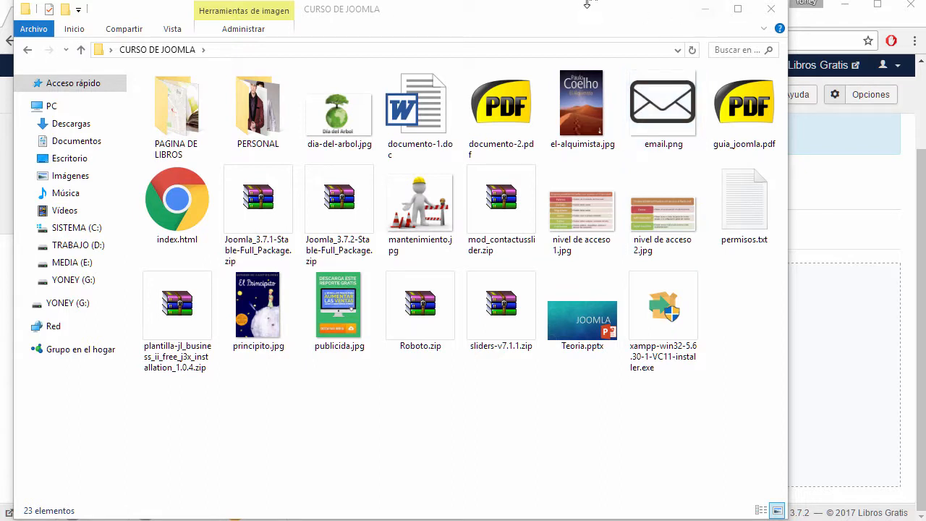
pyautogui.moveTo(580, 13); pyautogui.dragTo(574, 39)
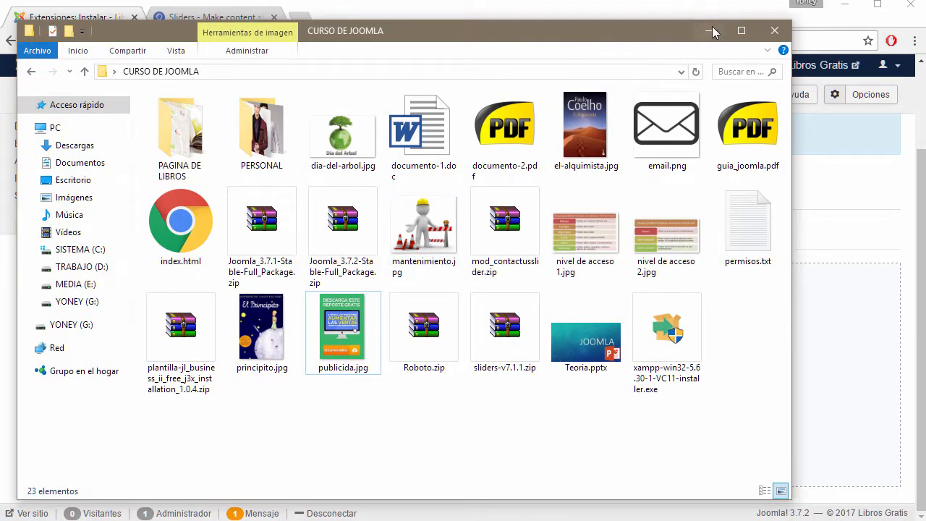
# Step: Inspect sliders-v7.1.1.zip's contents in WinRAR, then return to the Joomla extension installer
pyautogui.doubleClick(496, 326)
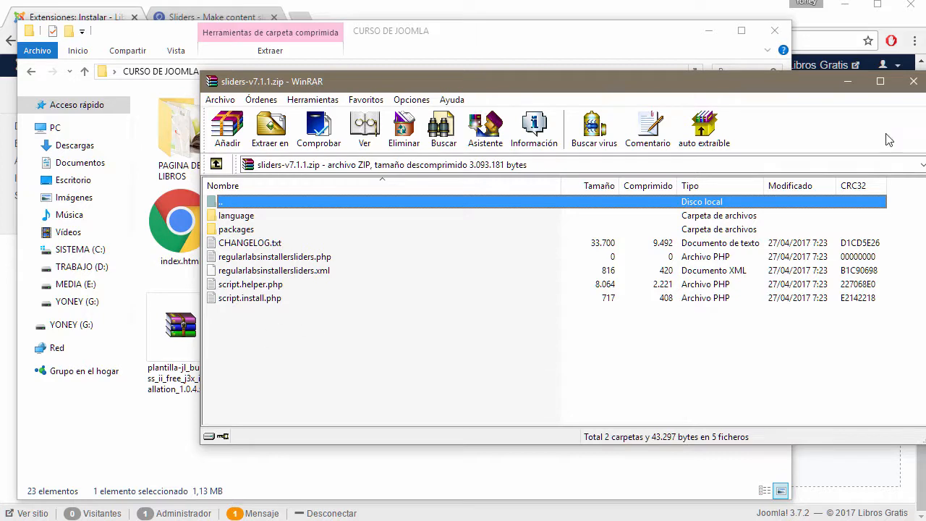
pyautogui.click(912, 81)
pyautogui.click(708, 31)
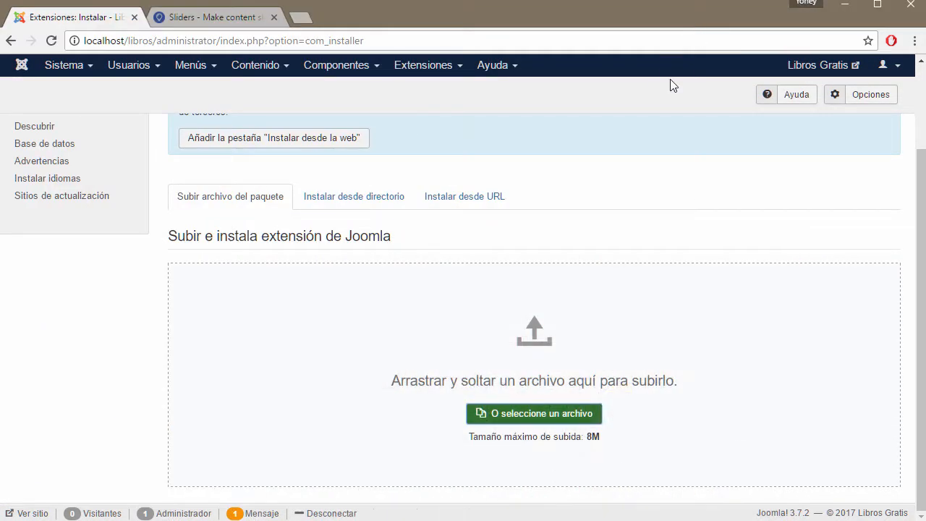
# Step: Choose sliders-v7.1.1.zip from CURSO DE JOOMLA as the package to upload
pyautogui.click(552, 415)
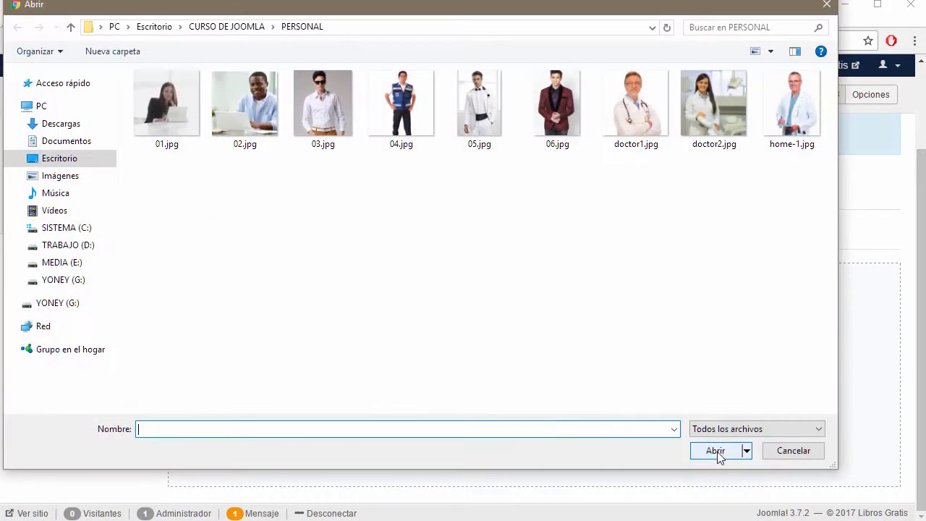
pyautogui.click(216, 27)
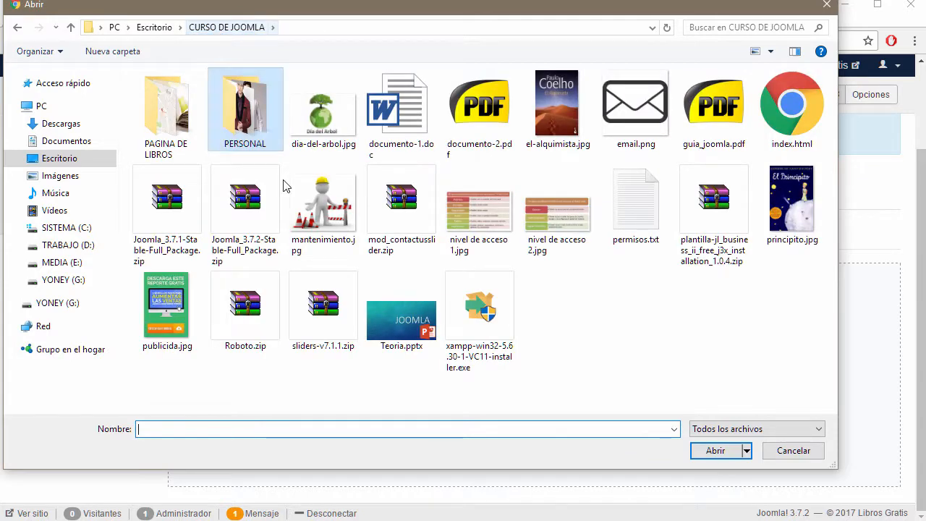
pyautogui.click(325, 323)
pyautogui.doubleClick(325, 323)
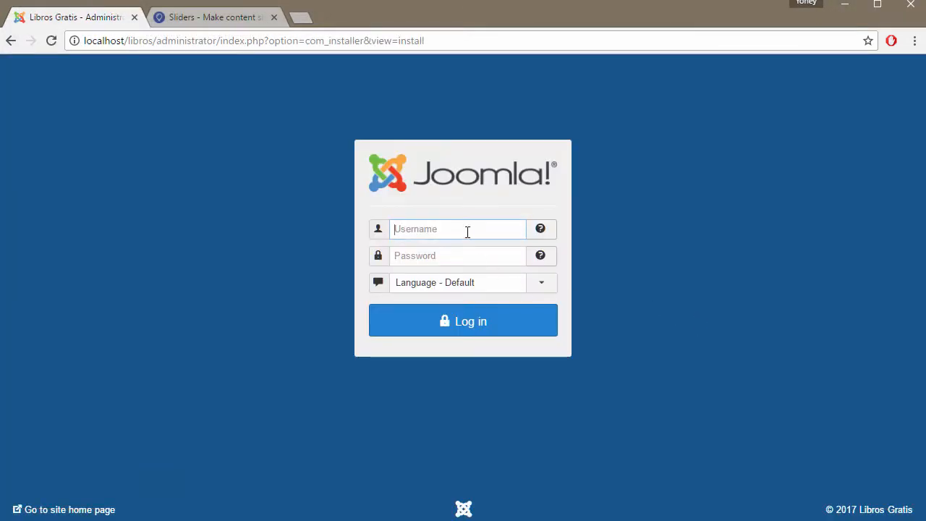
# Step: Log back in to the administrator with the admin password and Español (España) language
pyautogui.write('admin')
pyautogui.press('Tab')
pyautogui.write('123')
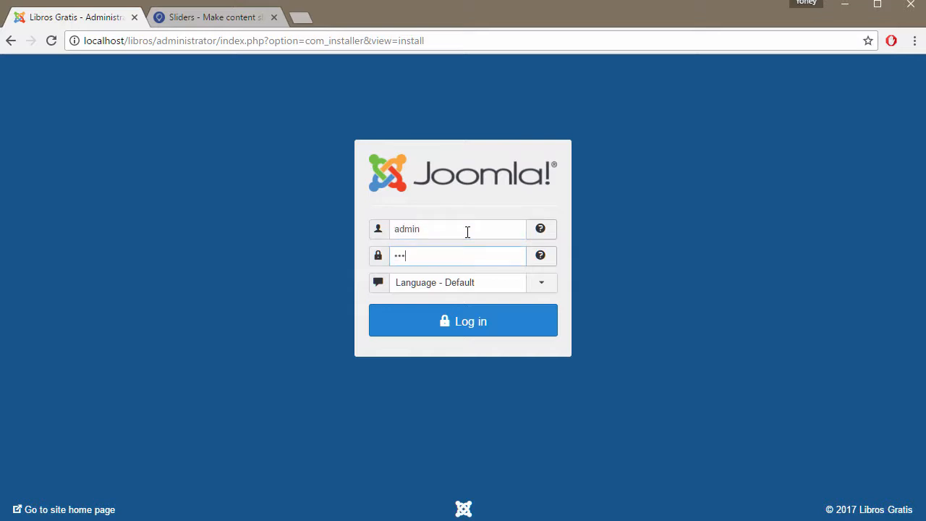
pyautogui.click(553, 284)
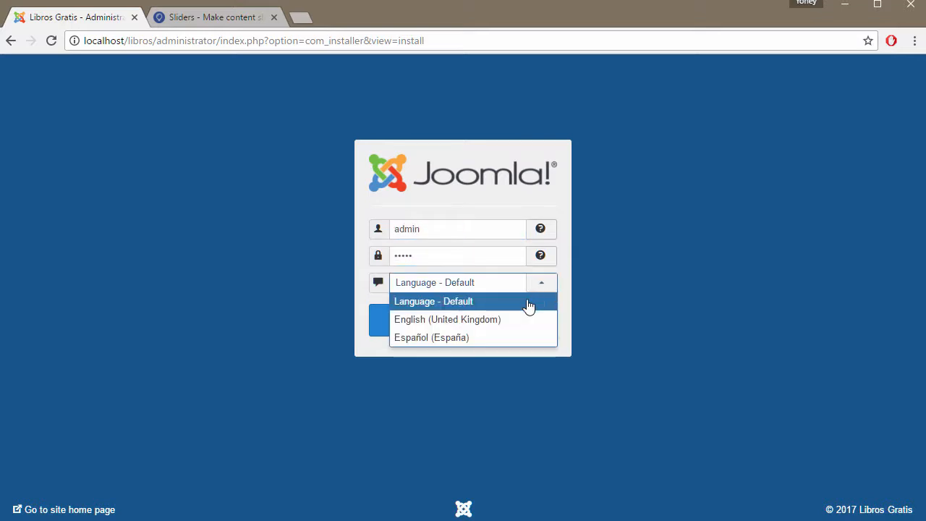
pyautogui.click(488, 343)
pyautogui.click(472, 325)
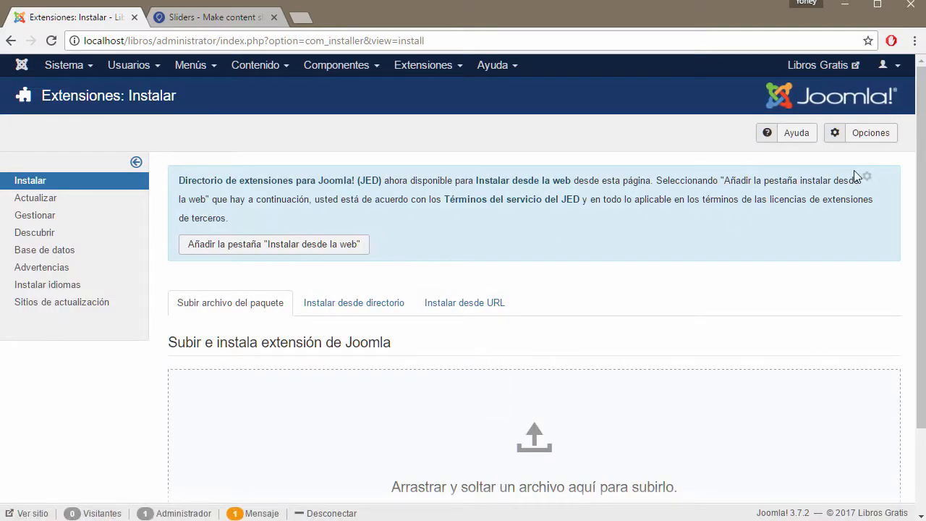
# Step: Install sliders-v7.1.1.zip by dragging it from Explorer onto the package upload area
pyautogui.scroll(-2, 658, 298)
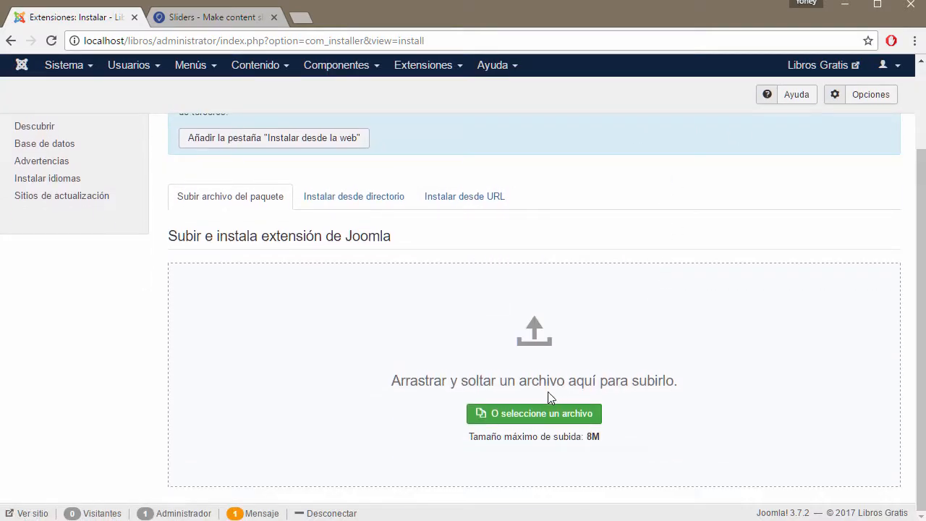
pyautogui.click(548, 416)
pyautogui.click(792, 451)
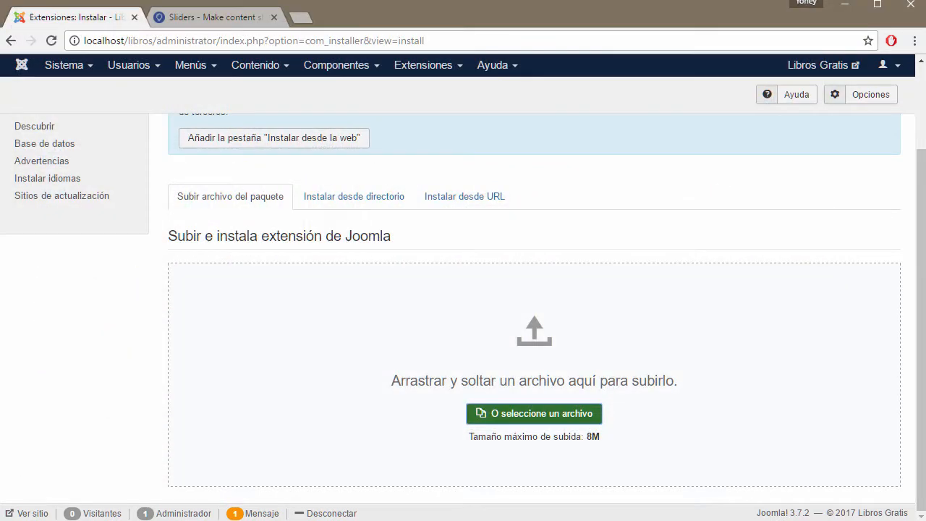
pyautogui.hotkey('alt', 'Tab')
pyautogui.moveTo(529, 35); pyautogui.dragTo(776, 33)
pyautogui.moveTo(721, 329); pyautogui.dragTo(215, 352)
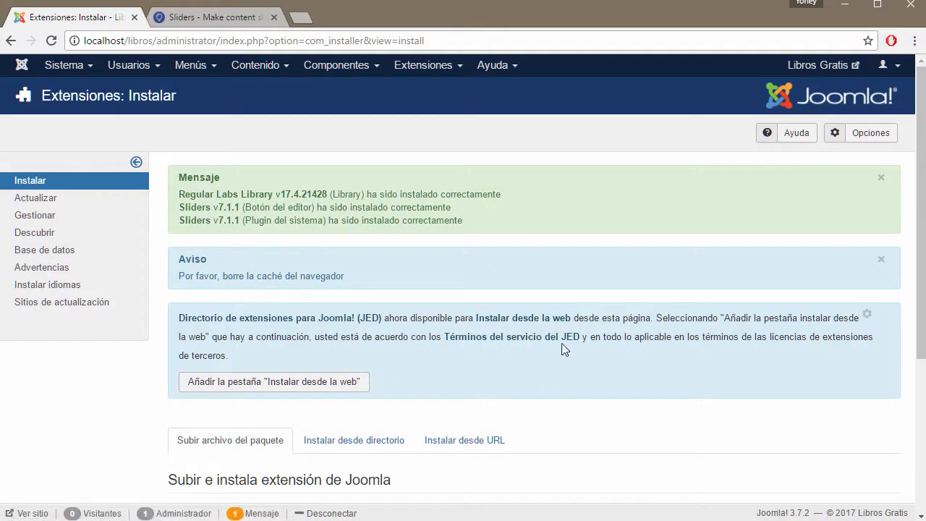
# Step: Highlight the Regular Labs Library, Botón del editor and system plugin success lines
pyautogui.scroll(-3, 562, 347)
pyautogui.scroll(3, 608, 354)
pyautogui.moveTo(181, 194); pyautogui.dragTo(547, 193)
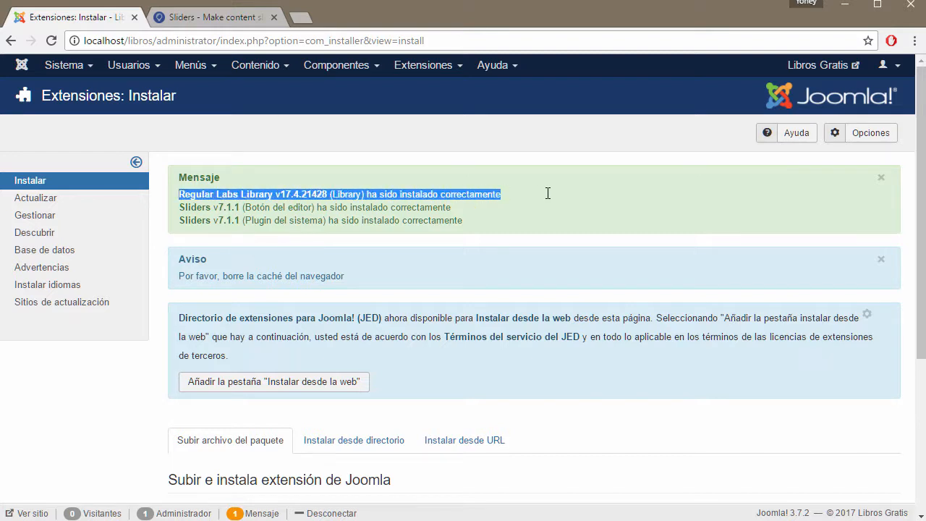
pyautogui.click(442, 193)
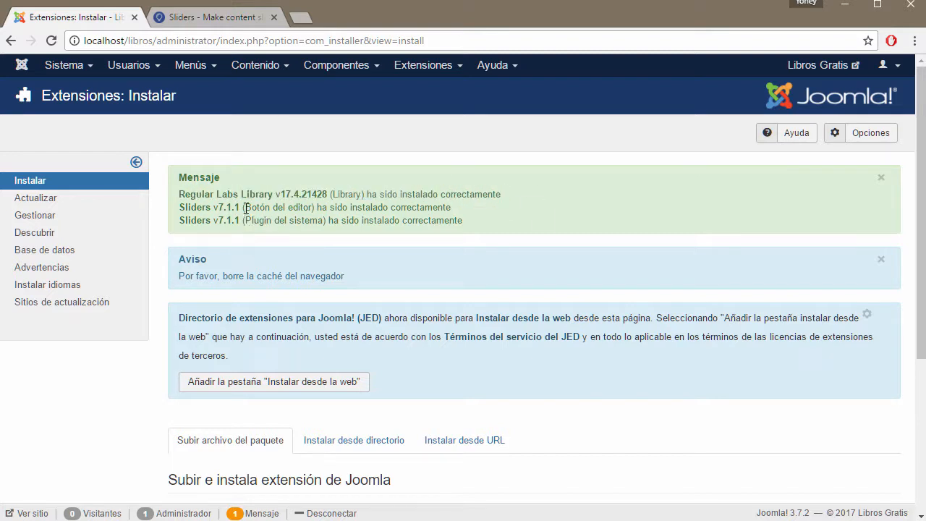
pyautogui.moveTo(246, 207); pyautogui.dragTo(313, 208)
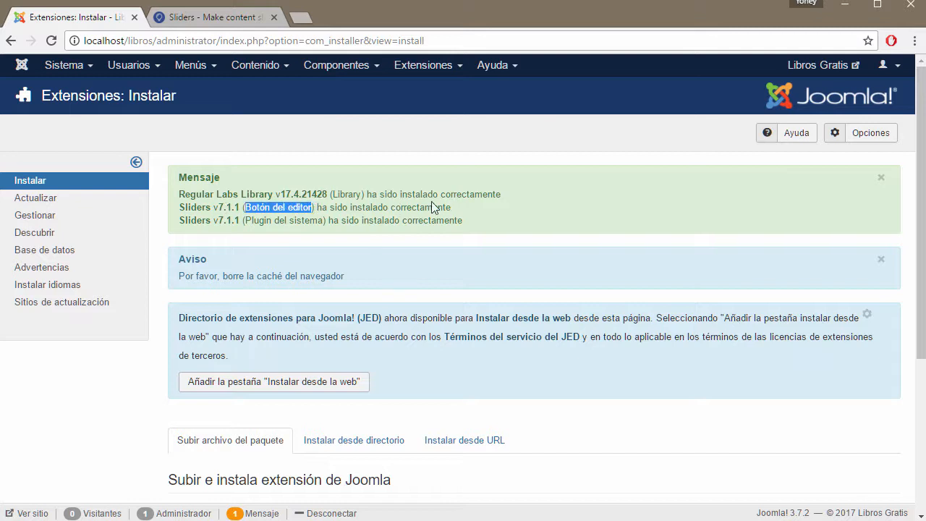
pyautogui.moveTo(244, 220); pyautogui.dragTo(481, 220)
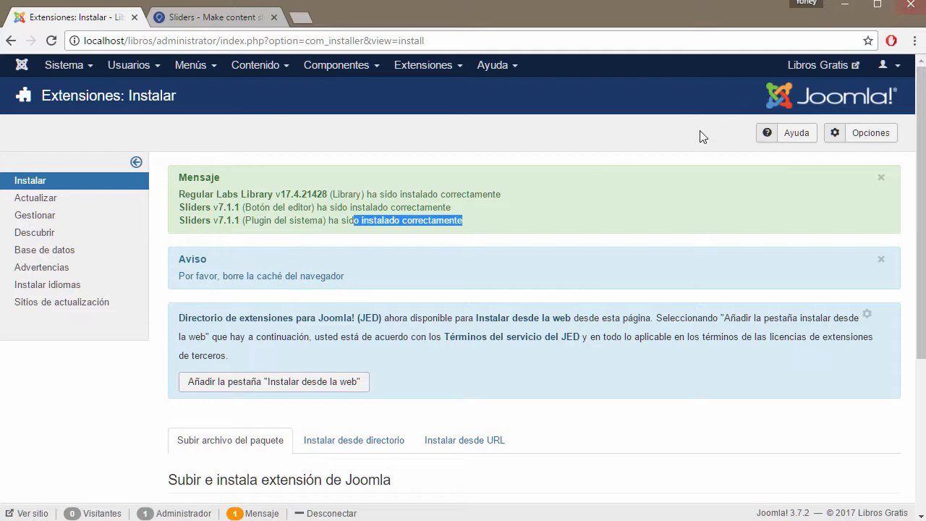
pyautogui.click(449, 243)
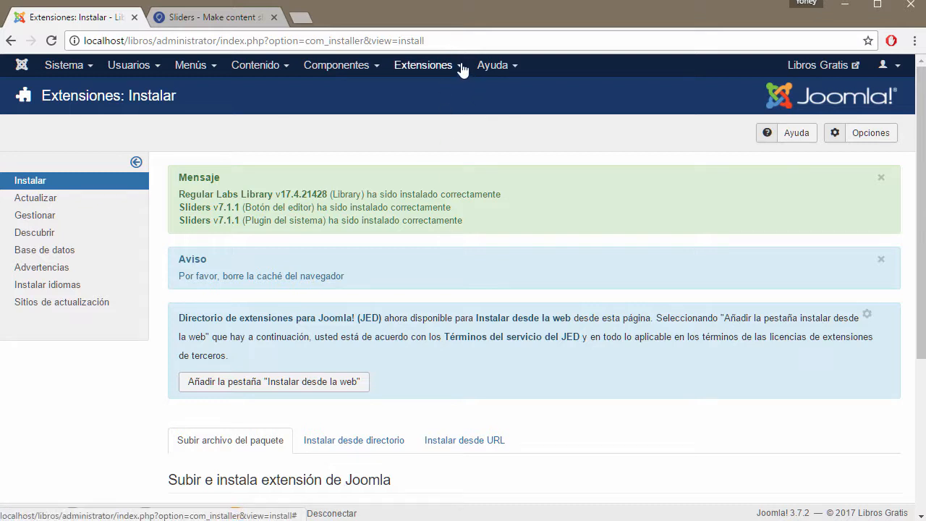
pyautogui.click(90, 70)
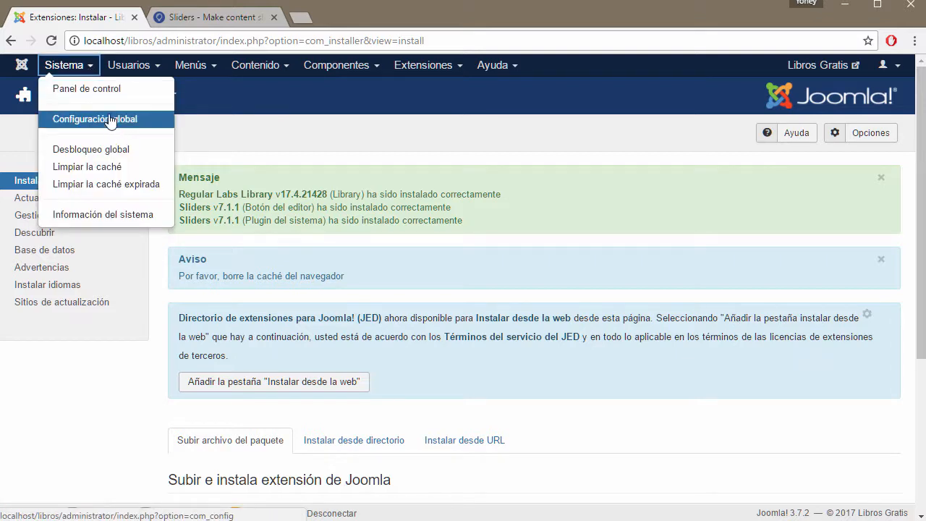
# Step: Try Borrar on the Limpiar la caché page with nothing selected and dismiss the warning
pyautogui.click(87, 169)
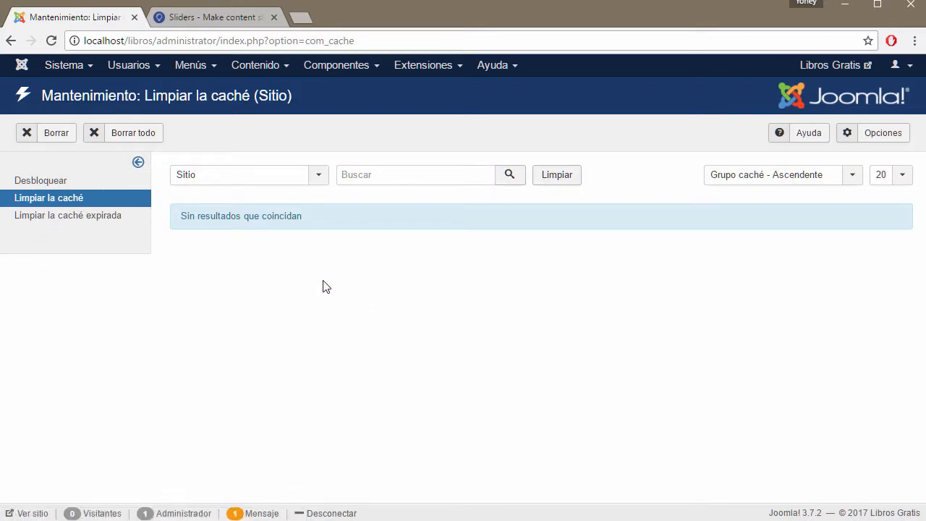
pyautogui.click(54, 134)
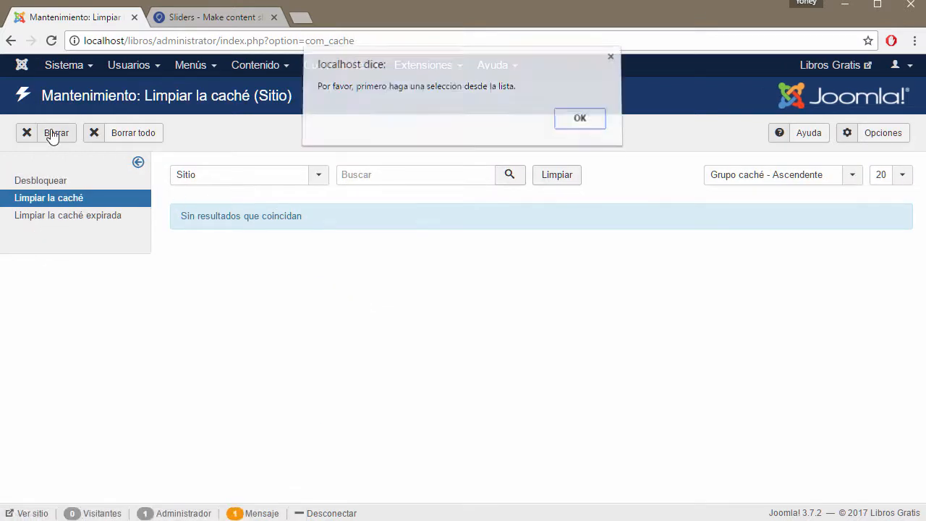
pyautogui.click(583, 127)
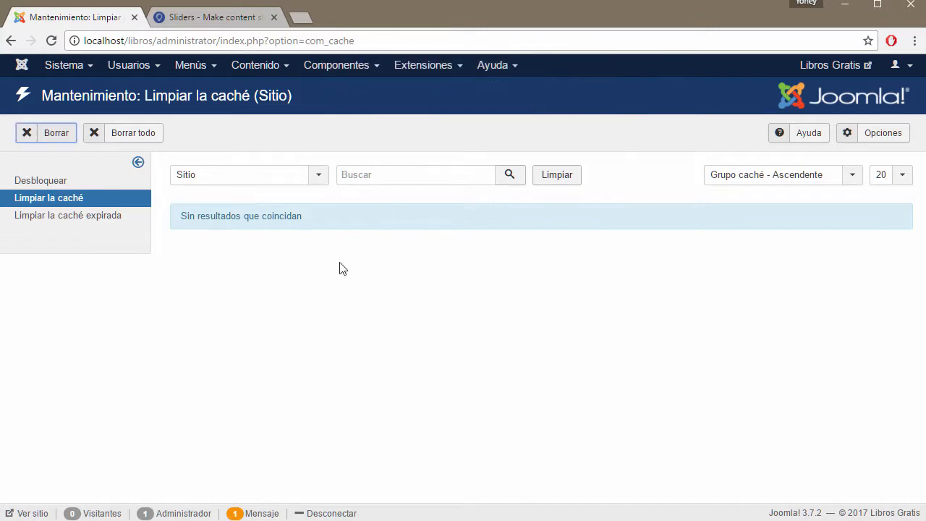
# Step: Visit Limpiar la caché expirada and Desbloqueo global, then close the Sliders website tab
pyautogui.click(87, 217)
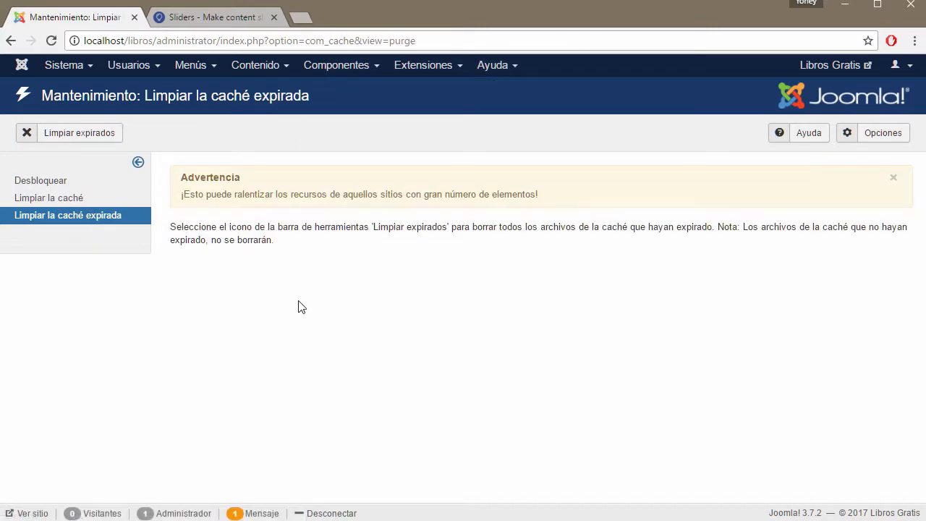
pyautogui.click(40, 187)
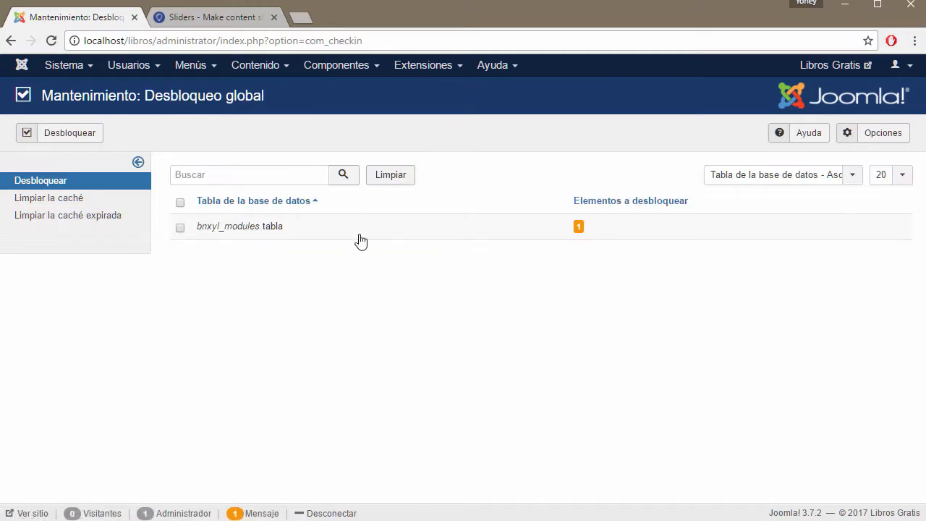
pyautogui.click(273, 16)
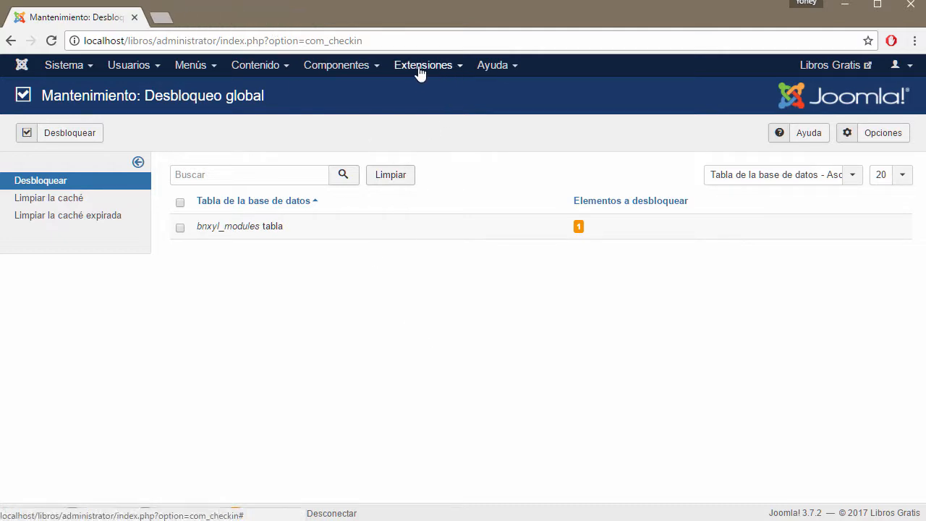
pyautogui.click(376, 71)
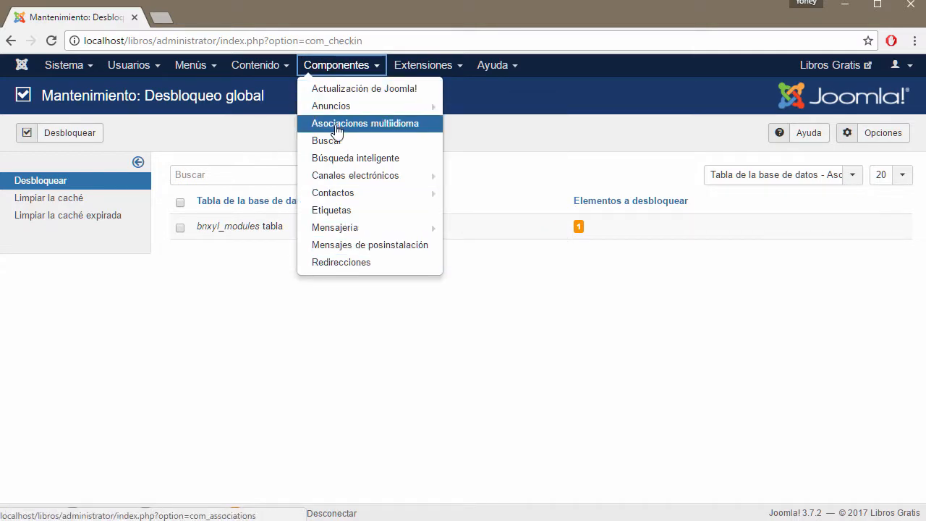
pyautogui.moveTo(453, 56)
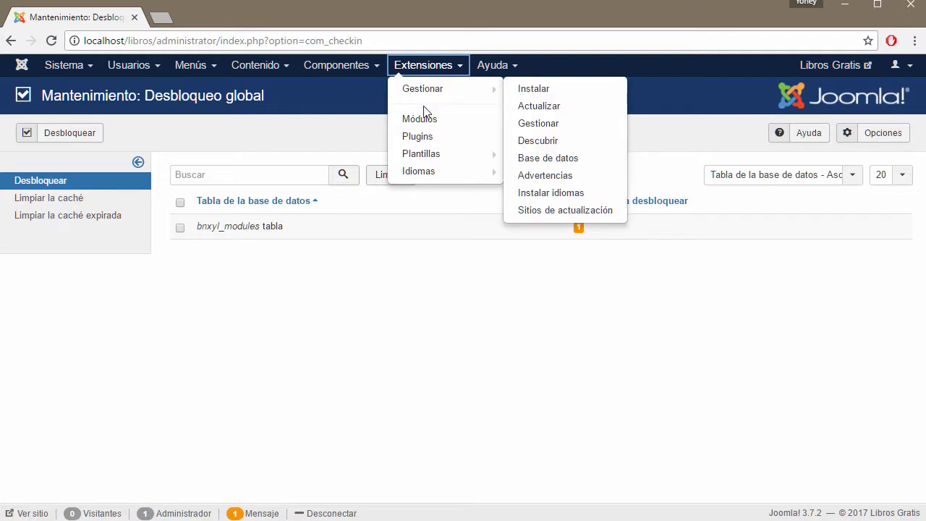
# Step: Navigate to the Extensiones > Plugins list and place the cursor in the Buscar box
pyautogui.click(426, 139)
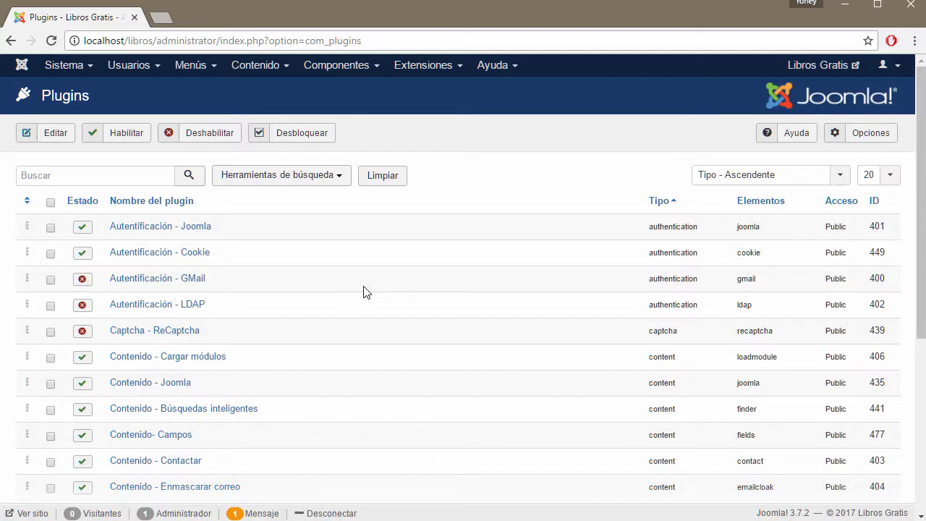
pyautogui.scroll(-5, 363, 291)
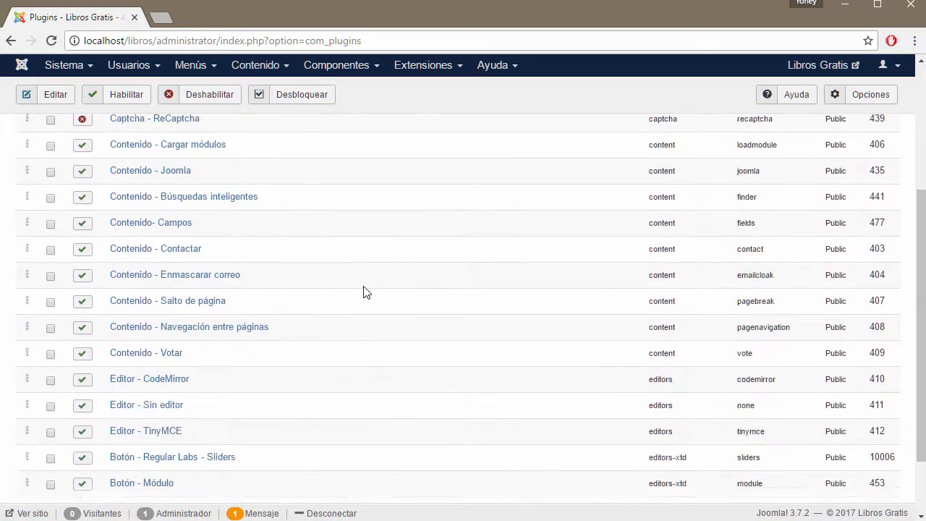
pyautogui.scroll(5, 284, 277)
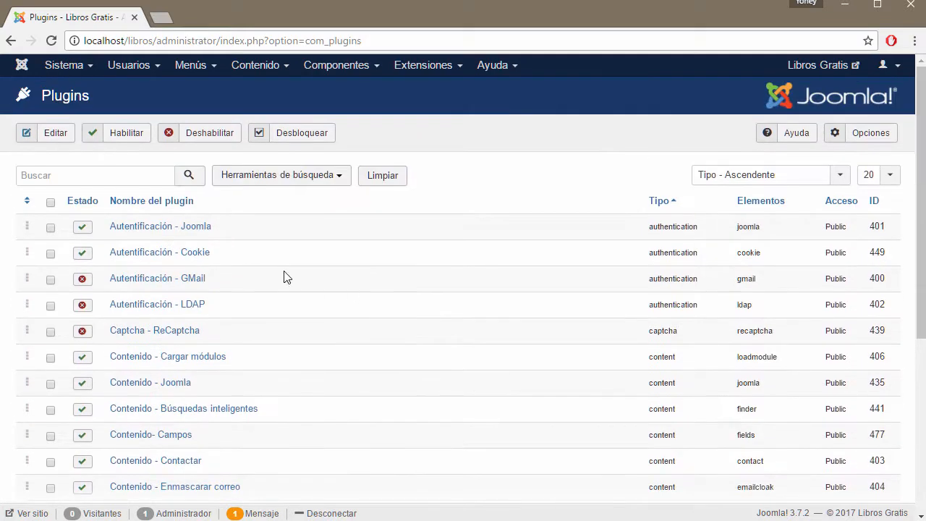
pyautogui.click(436, 67)
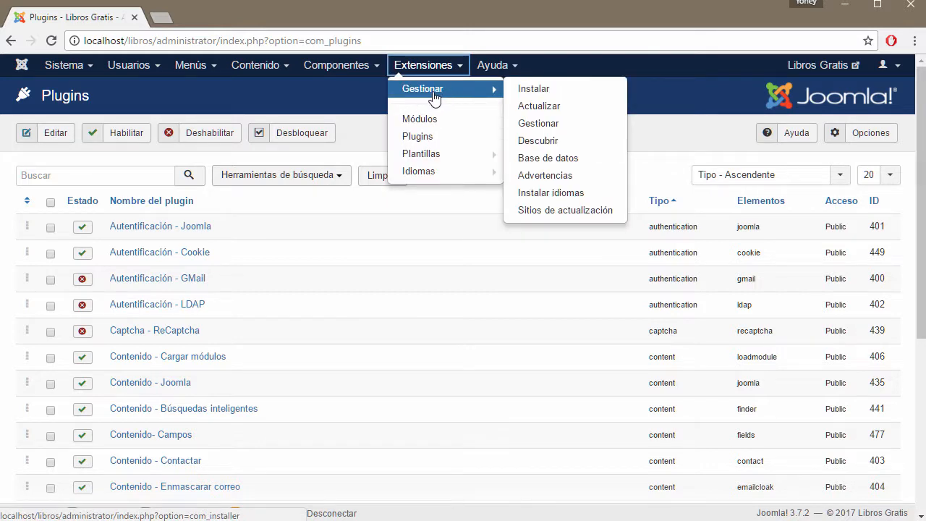
pyautogui.click(435, 94)
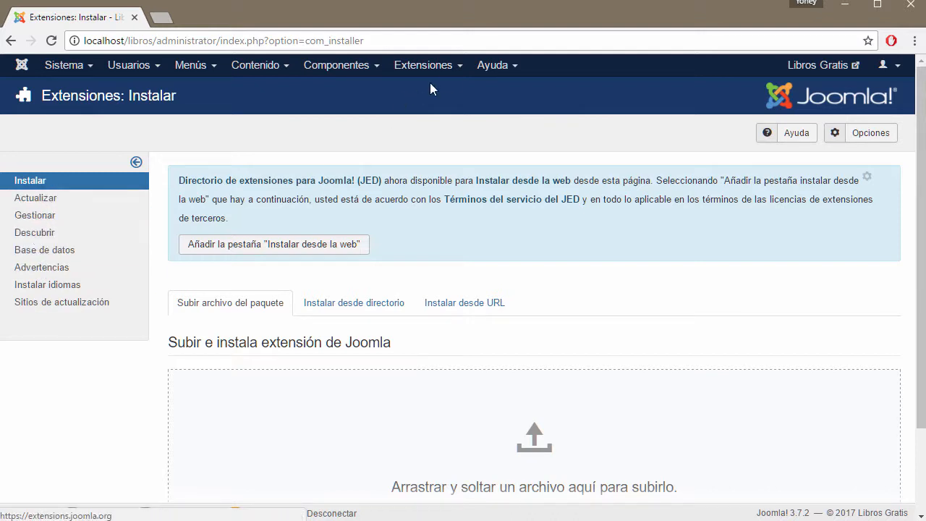
pyautogui.click(441, 65)
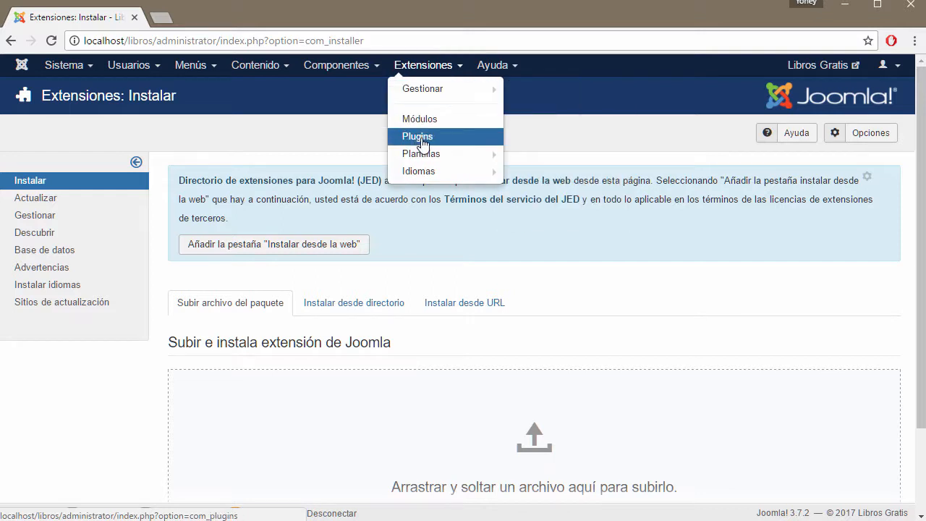
pyautogui.click(419, 139)
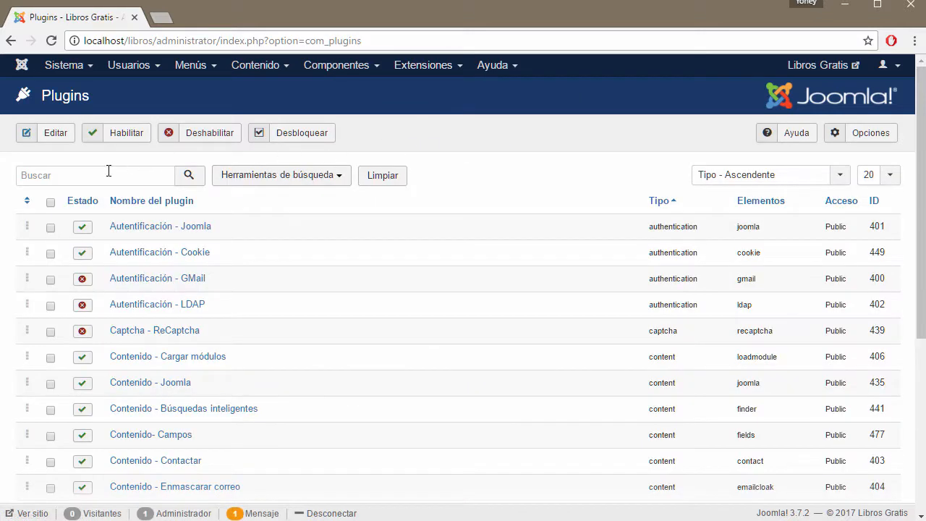
pyautogui.click(106, 179)
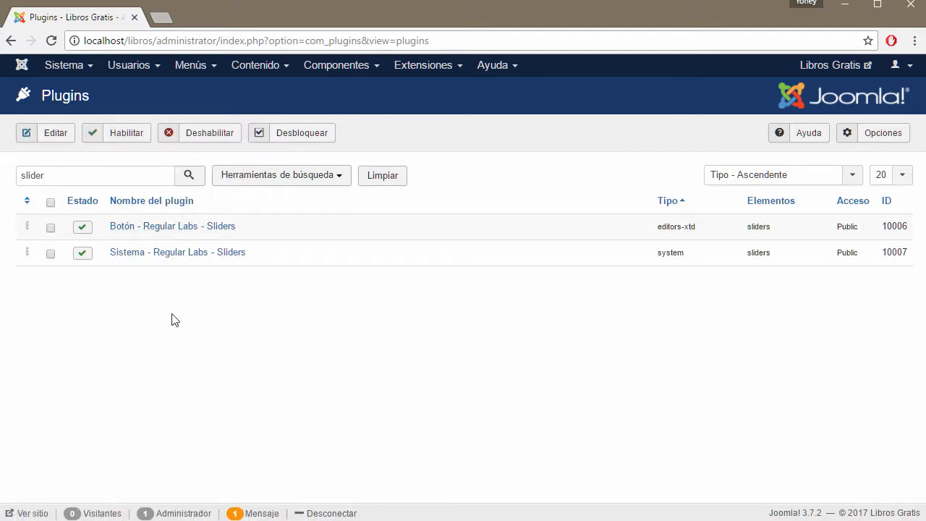
# Step: Open Sistema - Regular Labs - Sliders, scroll through its Plugin tab, and show Descripción
pyautogui.click(179, 261)
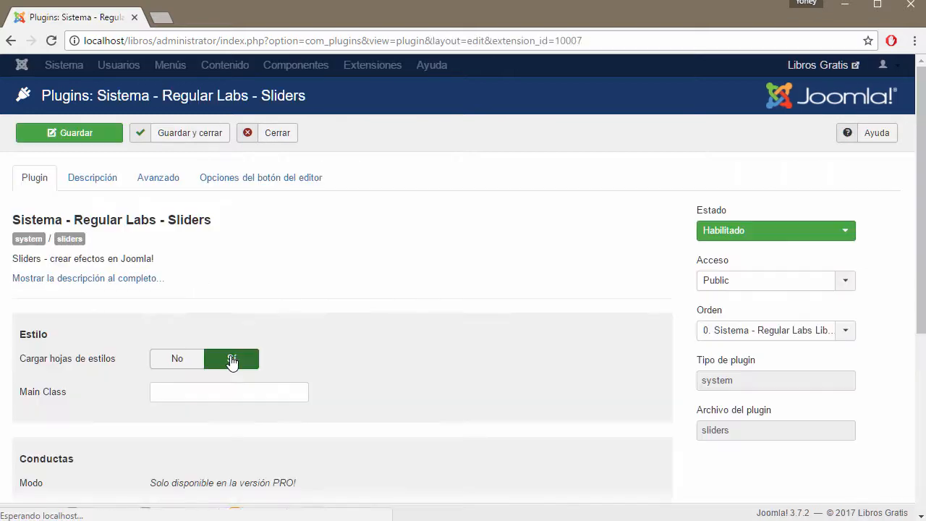
pyautogui.scroll(-2, 471, 309)
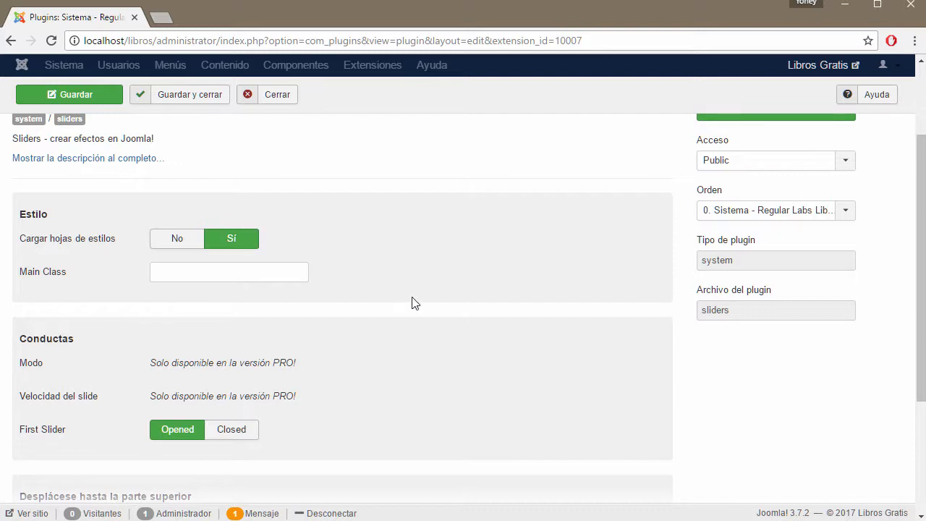
pyautogui.scroll(-2, 413, 303)
pyautogui.moveTo(36, 152)
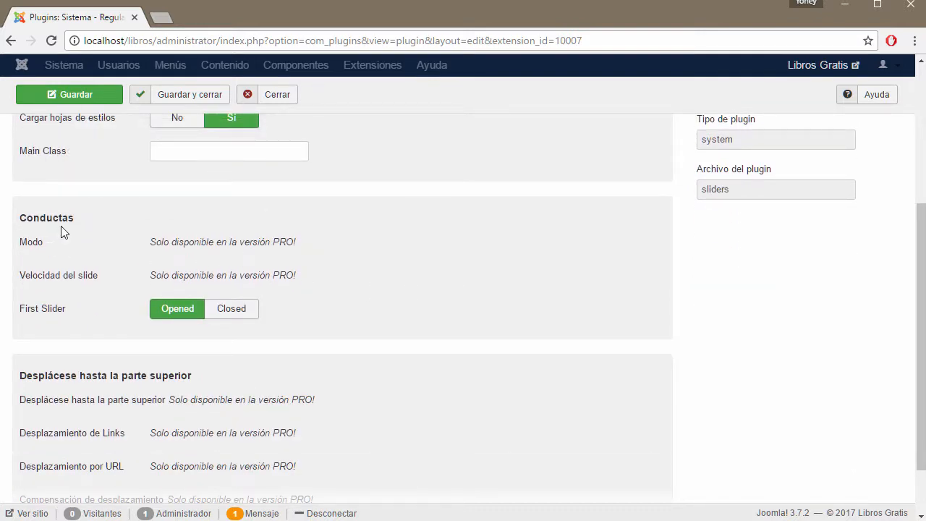
pyautogui.scroll(-1, 65, 250)
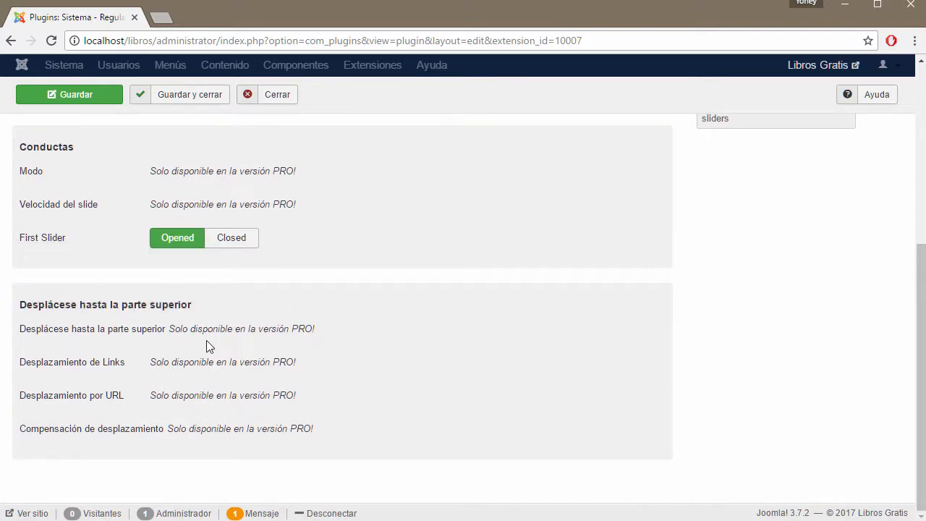
pyautogui.scroll(5, 217, 326)
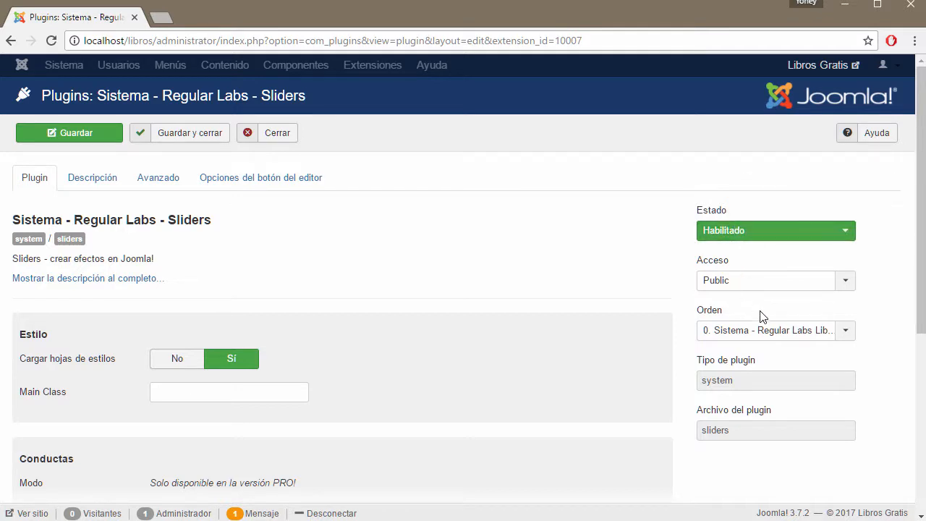
pyautogui.scroll(-2, 888, 348)
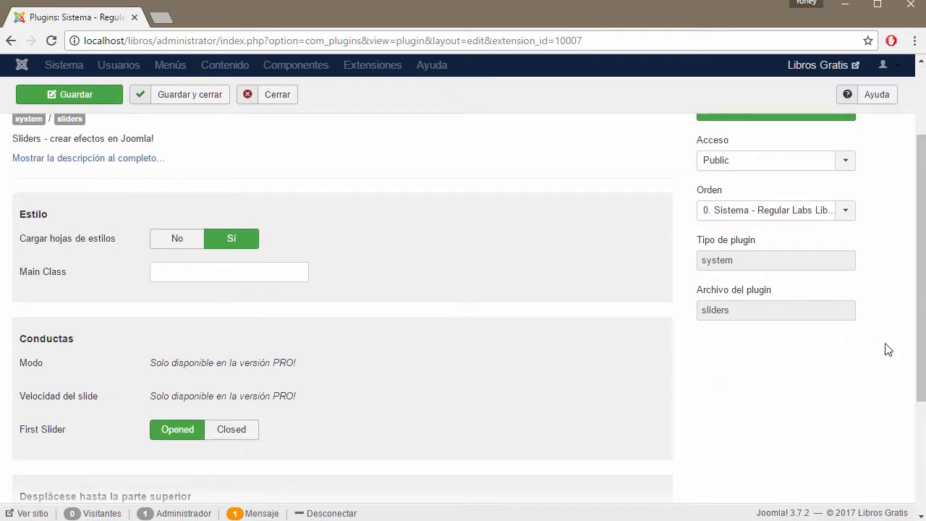
pyautogui.scroll(3, 434, 304)
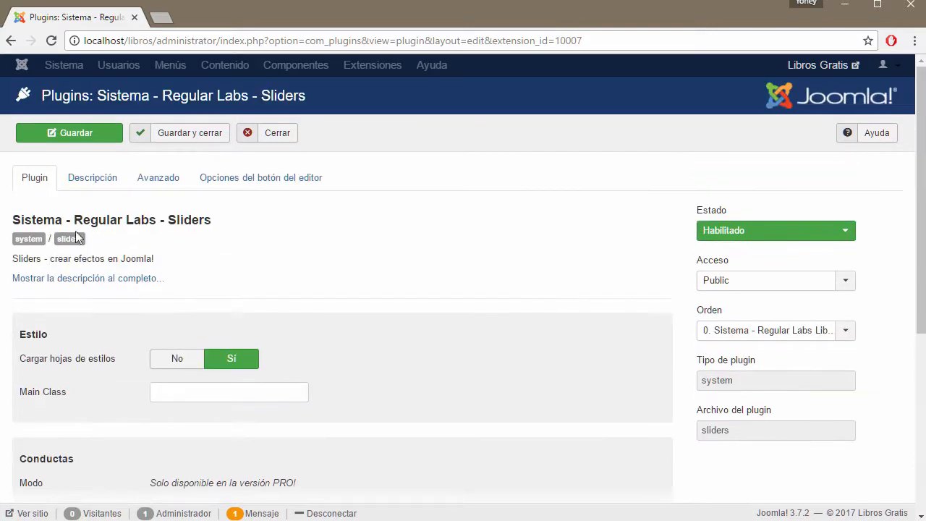
pyautogui.click(88, 180)
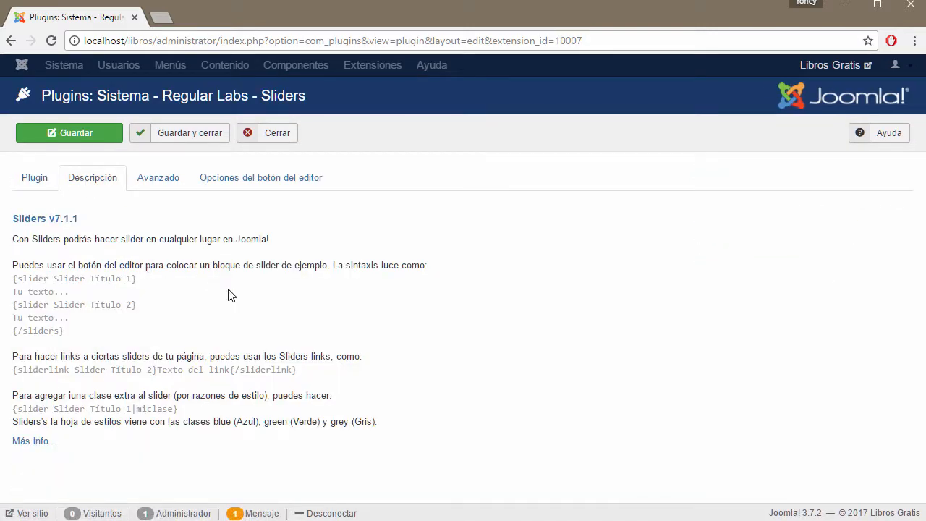
# Step: On the Avanzado tab, set Enable in administrator to Sí
pyautogui.click(158, 182)
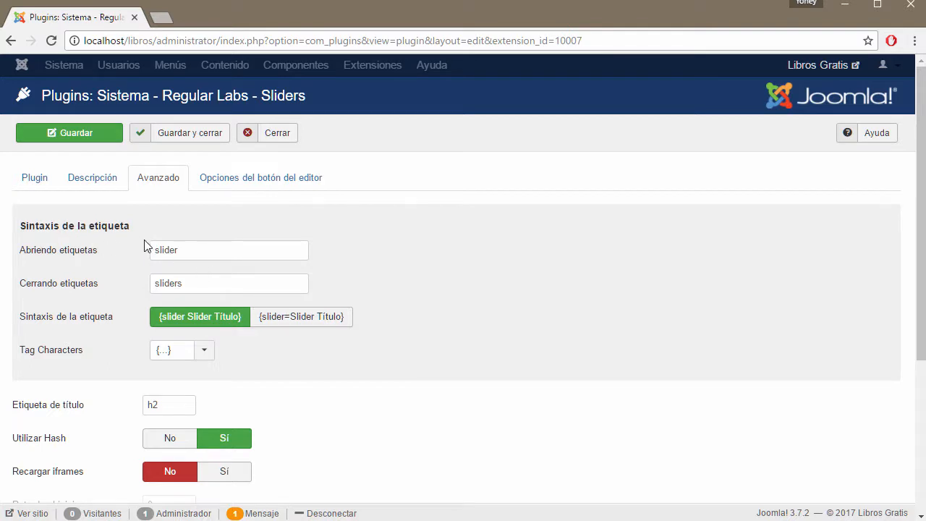
pyautogui.scroll(-2, 477, 407)
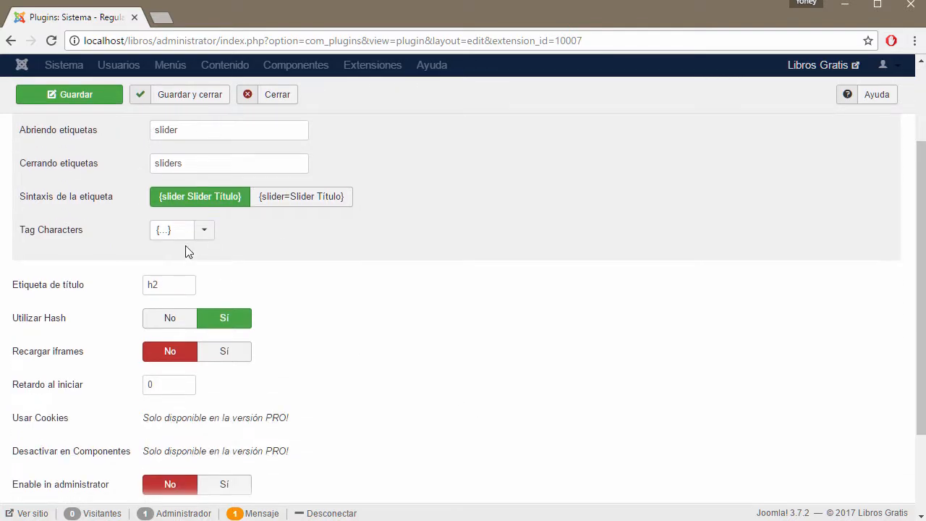
pyautogui.scroll(-2, 109, 301)
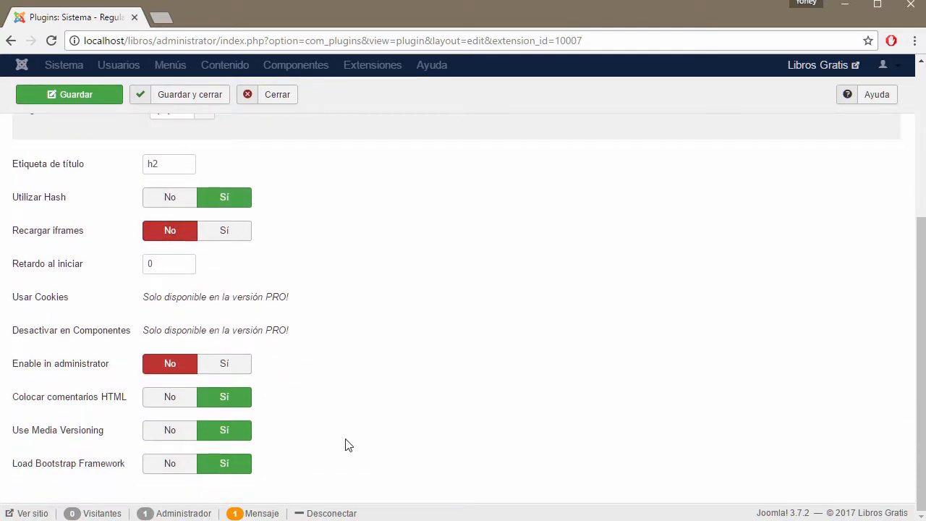
pyautogui.scroll(2, 498, 461)
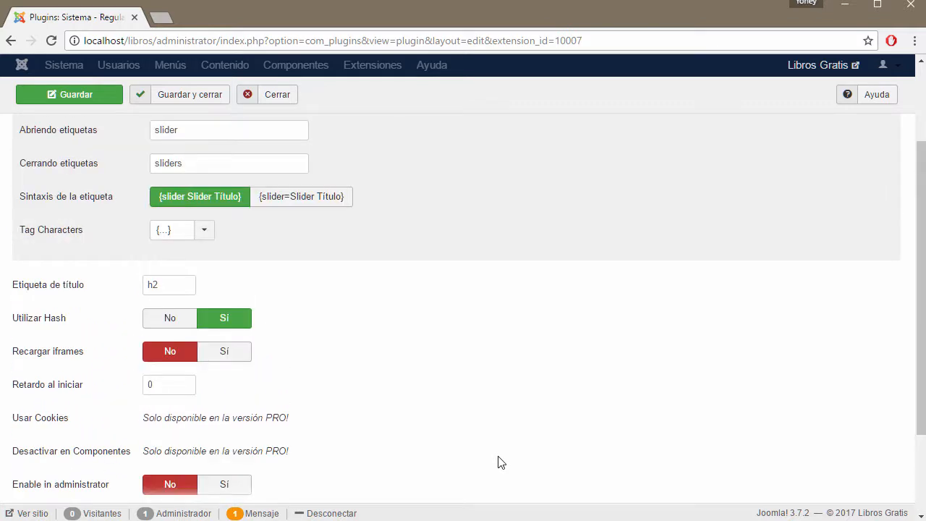
pyautogui.scroll(-2, 478, 463)
pyautogui.click(221, 364)
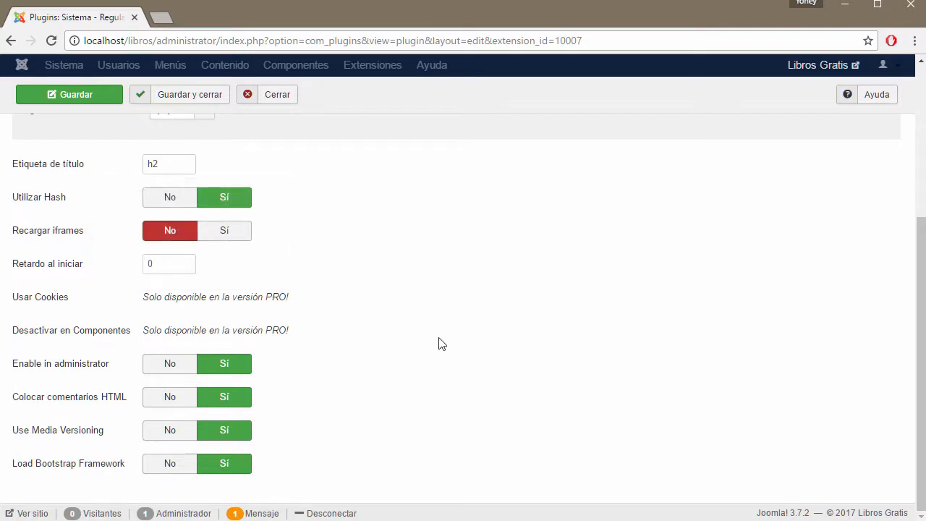
# Step: Review the editor button options, leaving Use Simple Button at No, then save and close
pyautogui.scroll(2, 442, 344)
pyautogui.scroll(2, 381, 381)
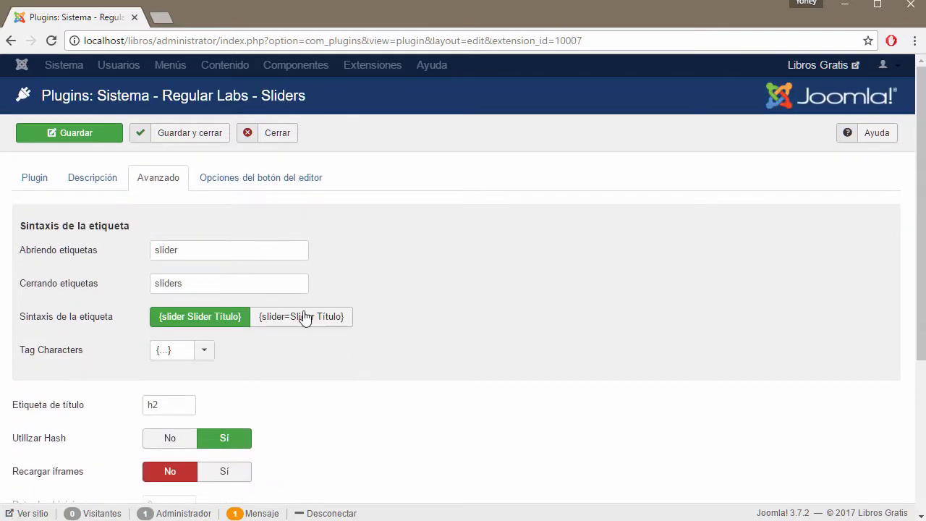
pyautogui.click(245, 187)
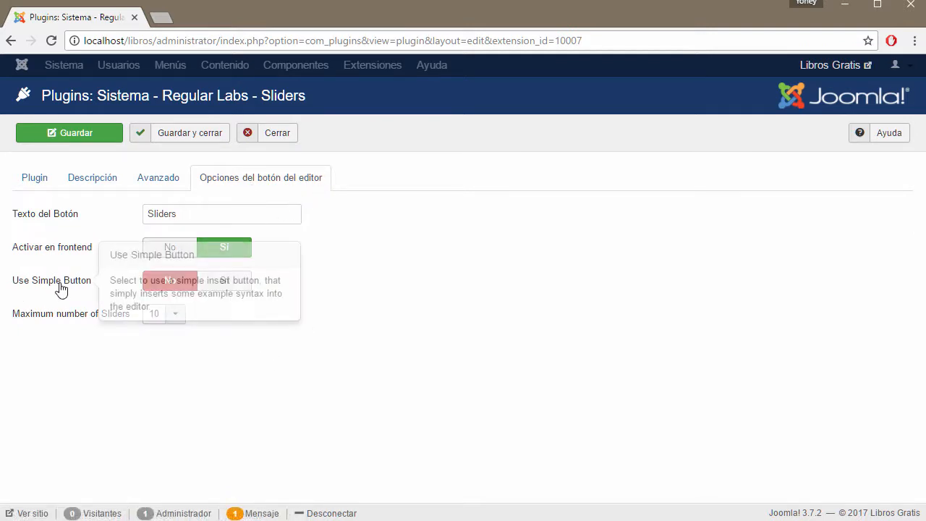
pyautogui.click(234, 287)
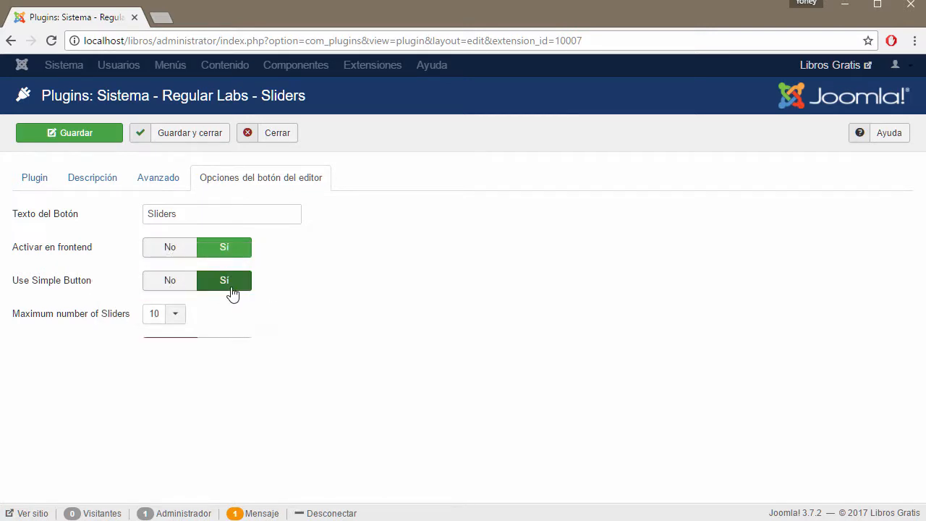
pyautogui.click(180, 288)
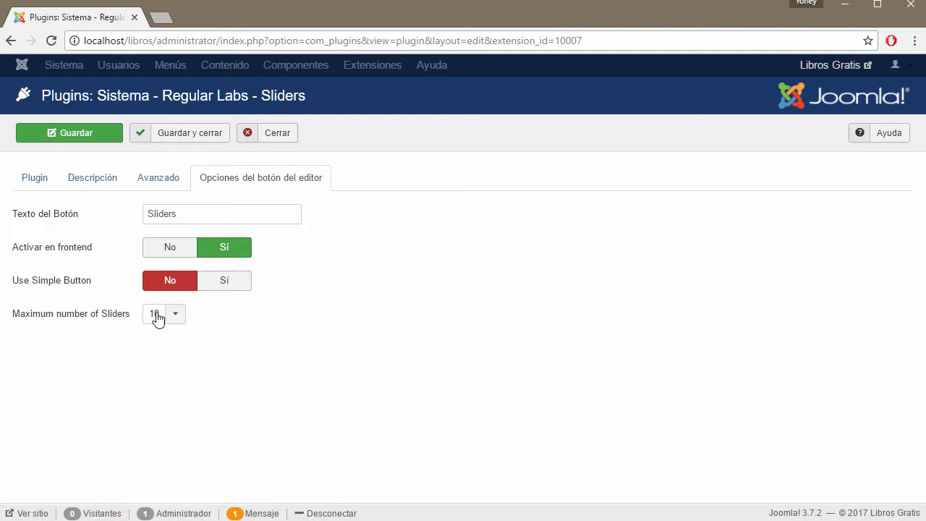
pyautogui.click(181, 133)
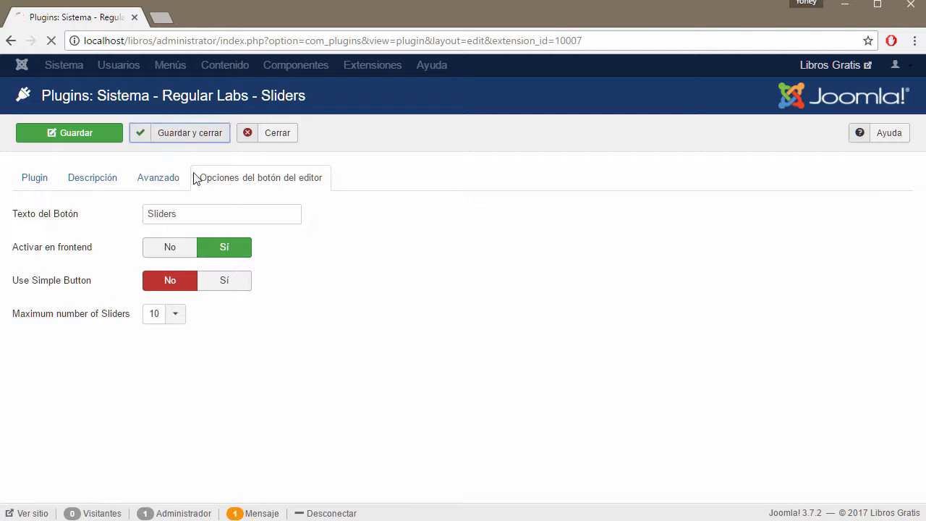
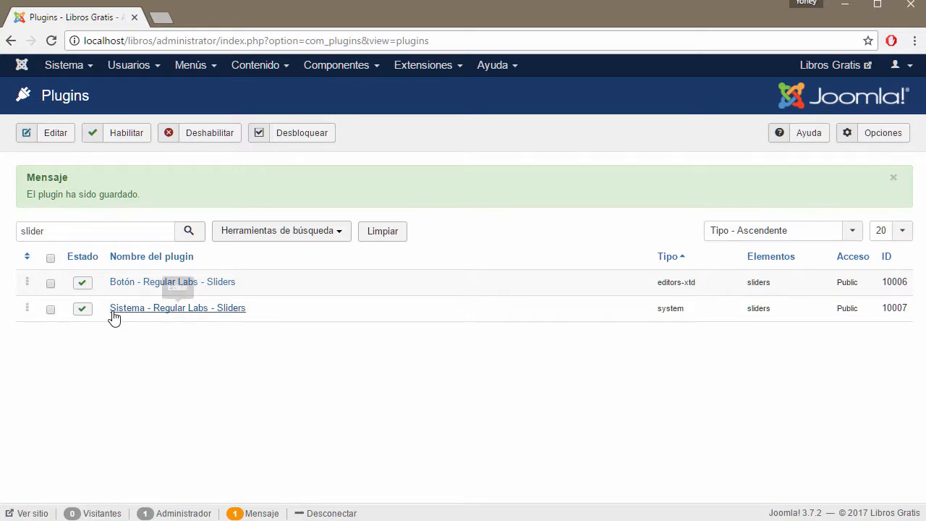
# Step: Filter the plugin list for 'slider' and open Sistema - Regular Labs - Sliders
pyautogui.click(156, 67)
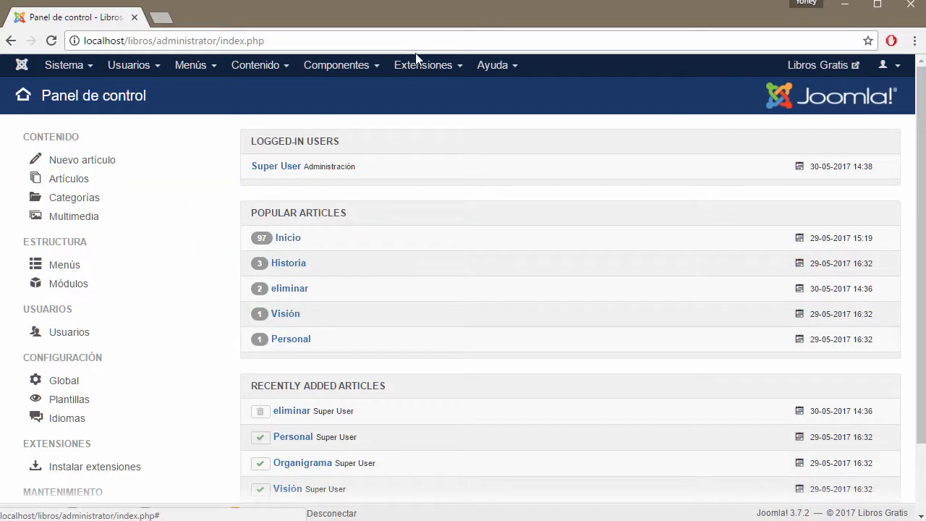
pyautogui.click(460, 67)
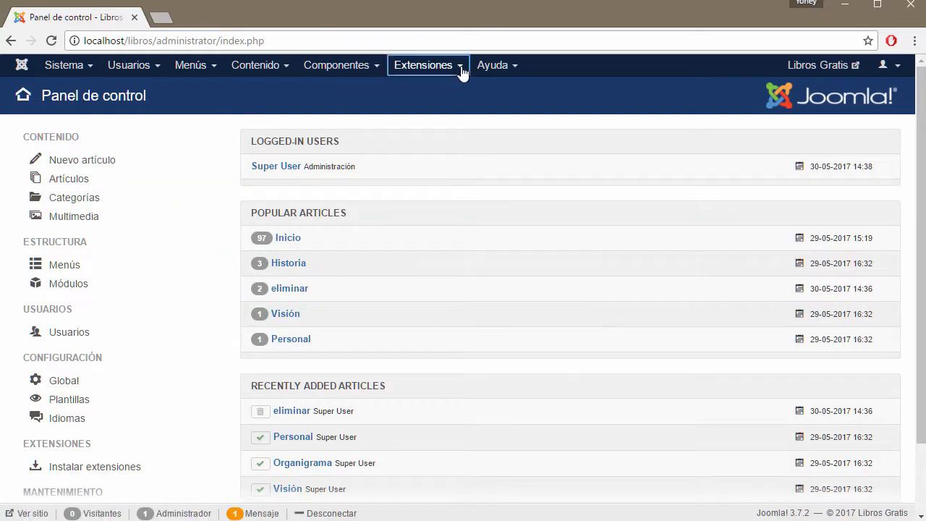
pyautogui.click(424, 137)
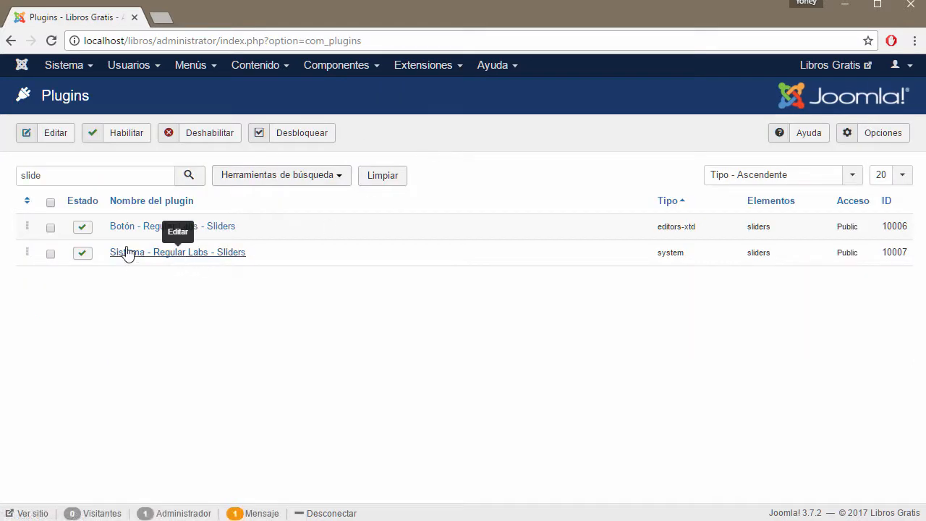
pyautogui.doubleClick(85, 179)
pyautogui.click(85, 179)
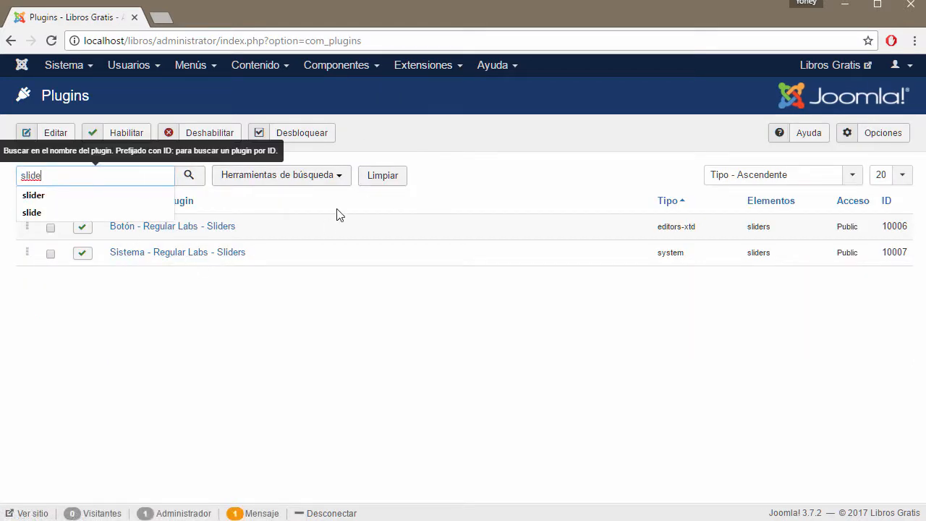
pyautogui.click(403, 180)
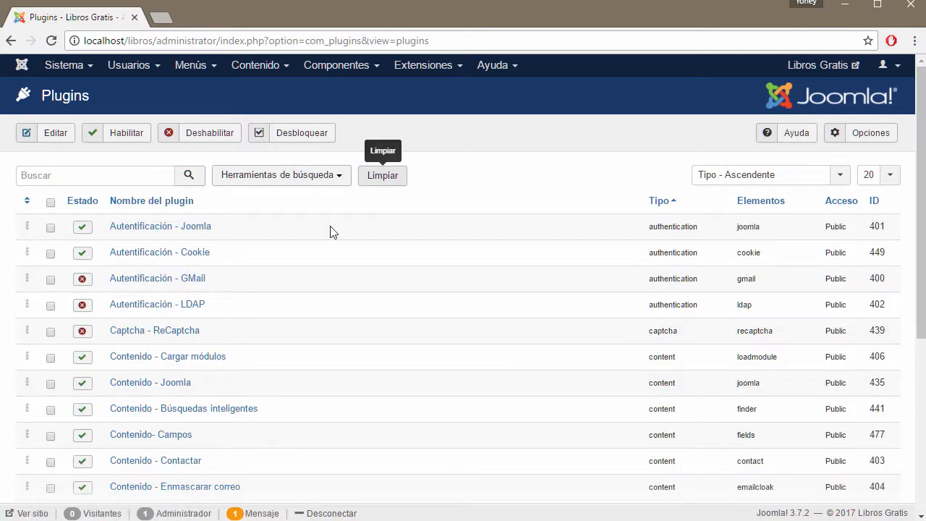
pyautogui.scroll(-4, 222, 306)
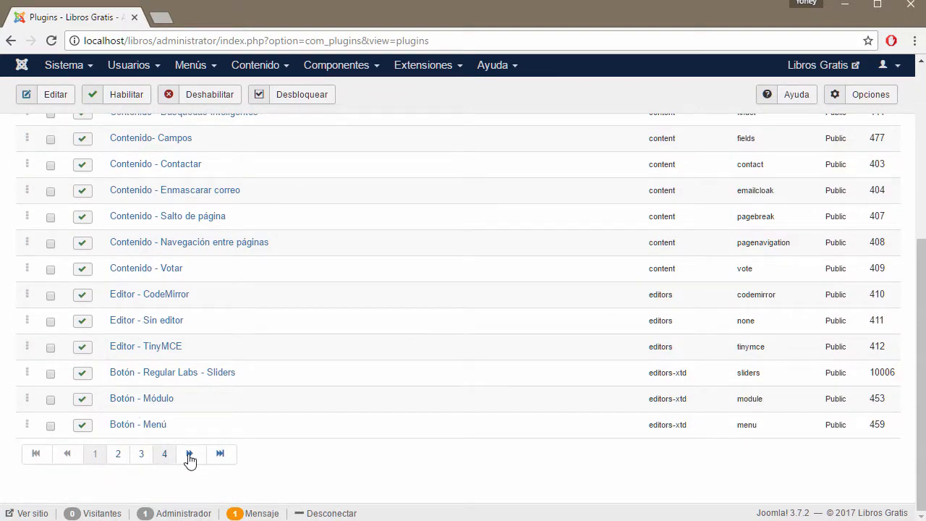
pyautogui.scroll(5, 181, 380)
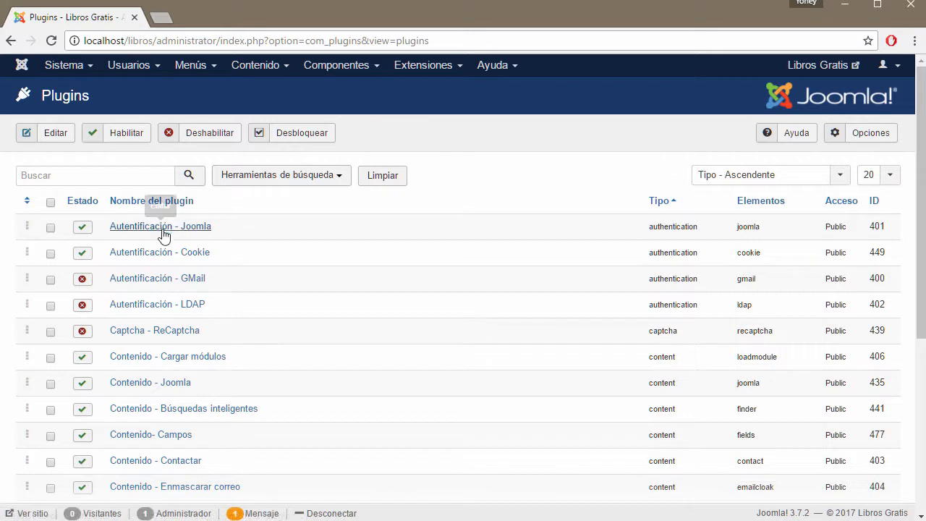
pyautogui.click(91, 179)
pyautogui.write('s')
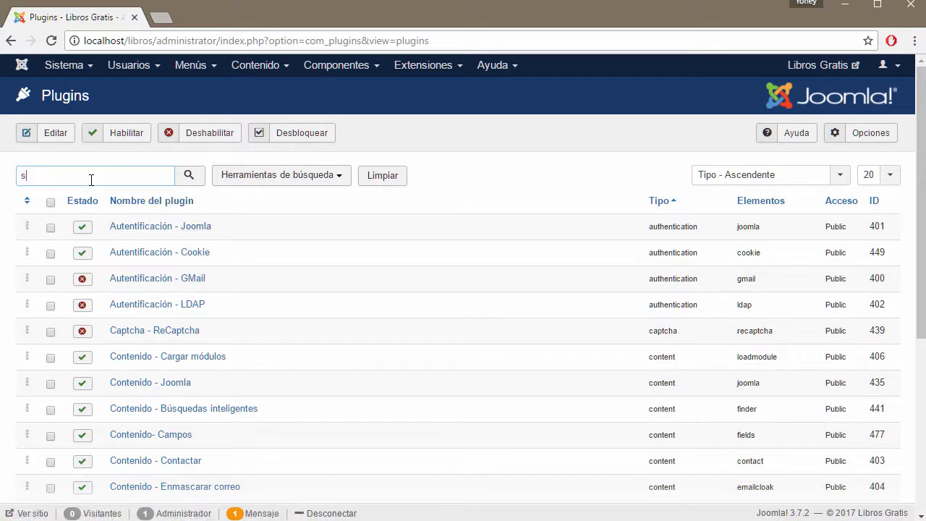
pyautogui.write('lider')
pyautogui.press('Return')
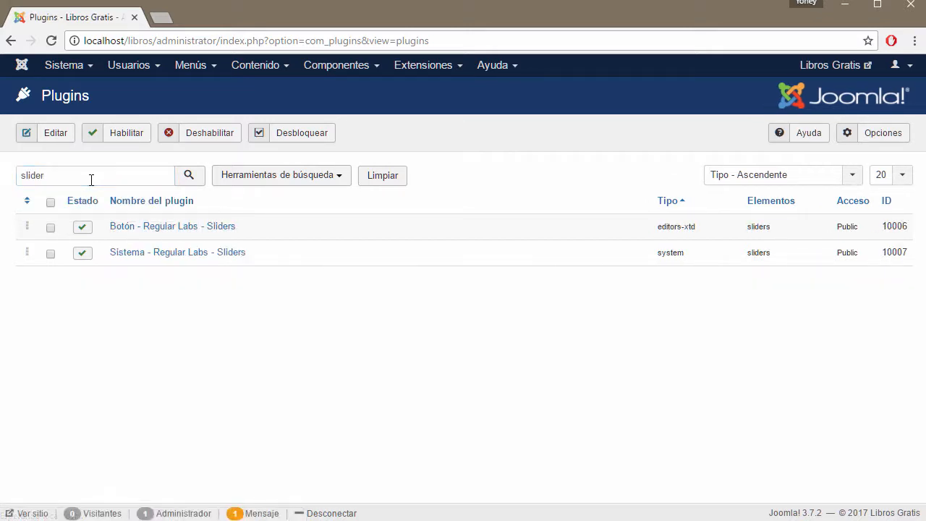
pyautogui.click(152, 253)
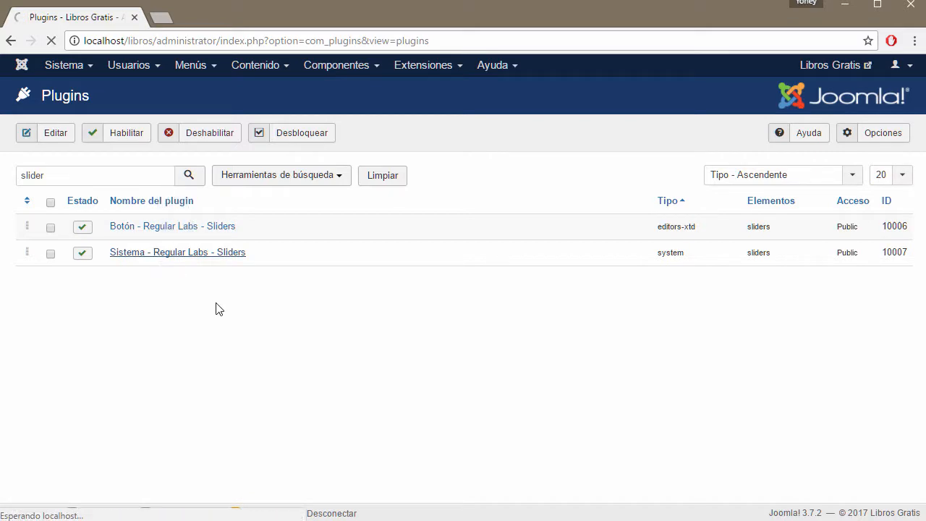
# Step: Review the Sliders plugin description and Avanzado settings, then close without saving
pyautogui.scroll(-3, 405, 340)
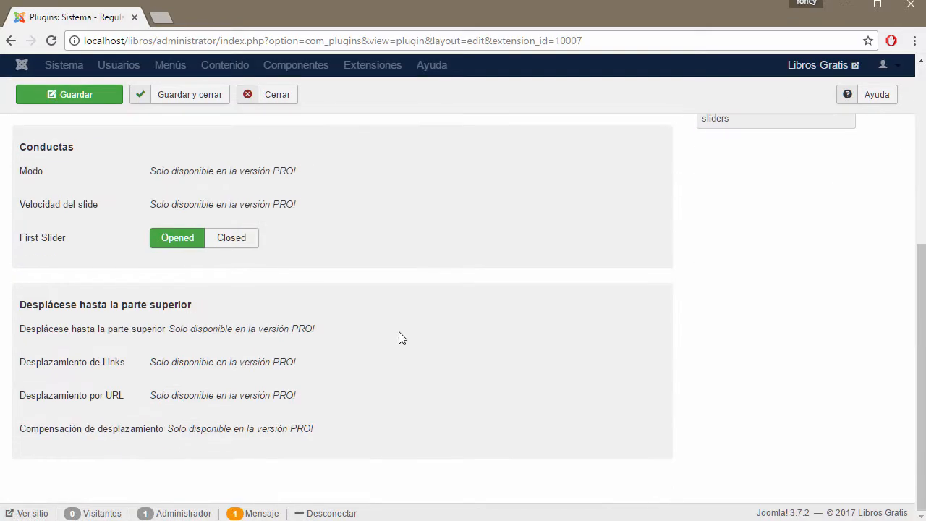
pyautogui.scroll(3, 197, 251)
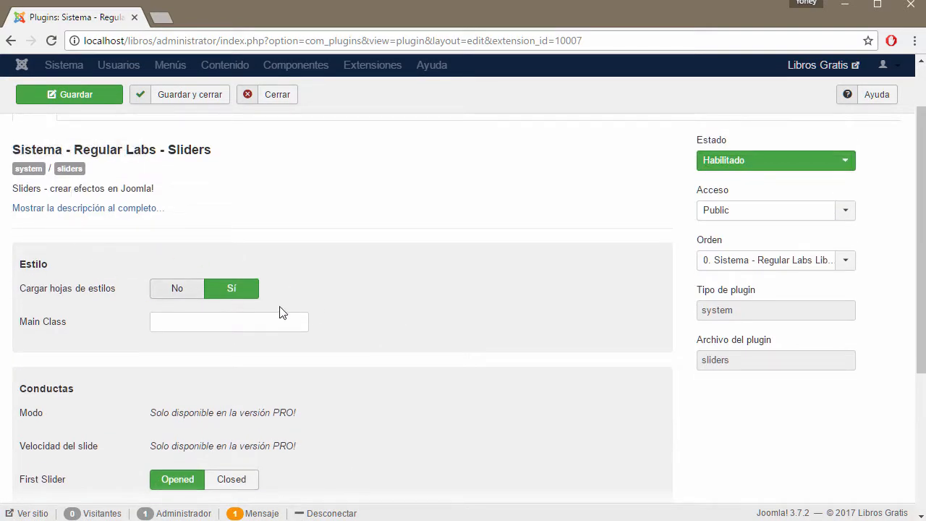
pyautogui.scroll(1, 329, 326)
pyautogui.click(70, 182)
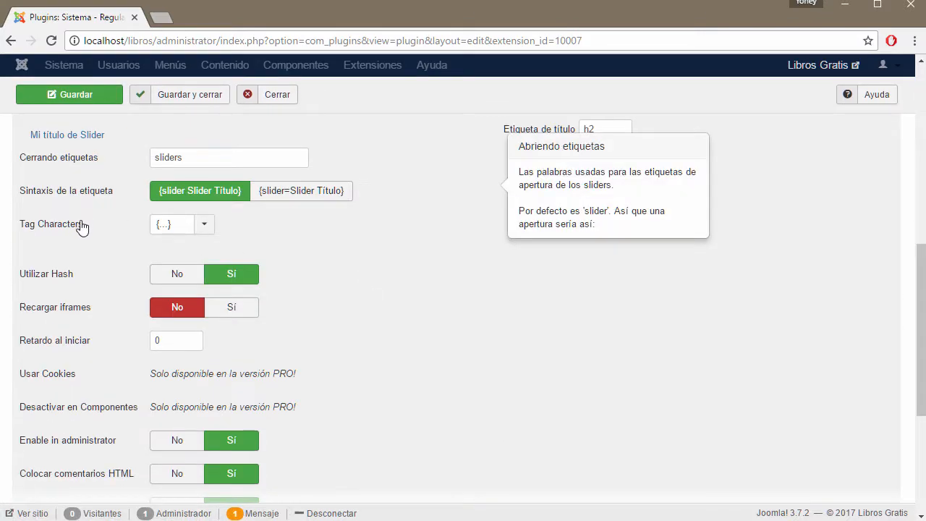
pyautogui.scroll(-2, 130, 275)
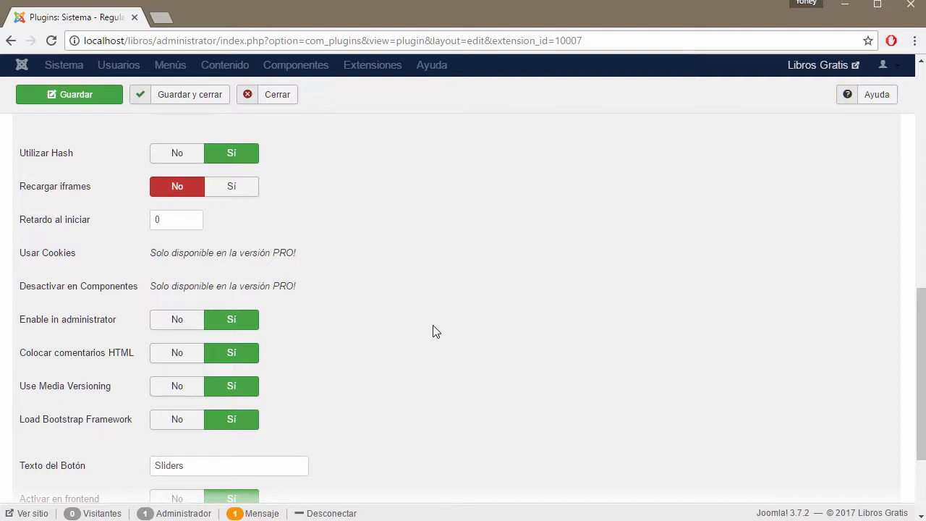
pyautogui.scroll(-2, 452, 326)
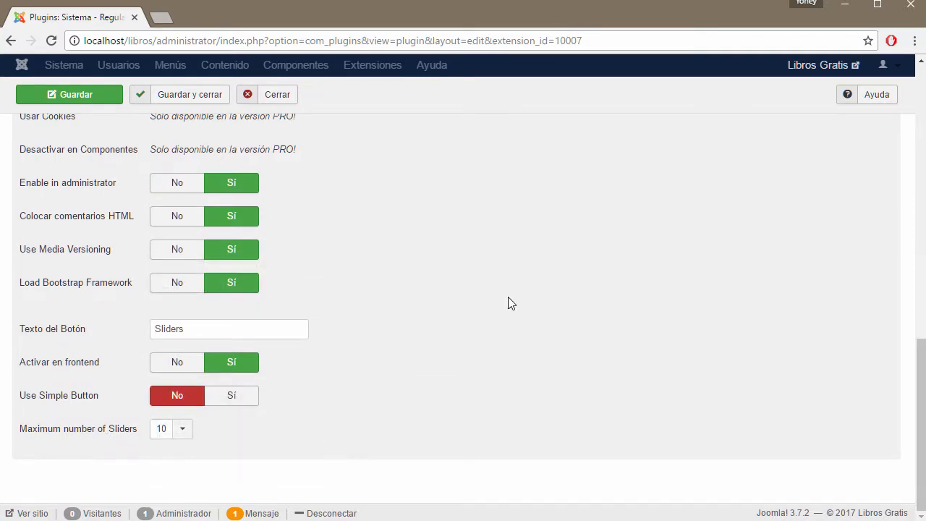
pyautogui.scroll(2, 499, 301)
pyautogui.scroll(5, 426, 288)
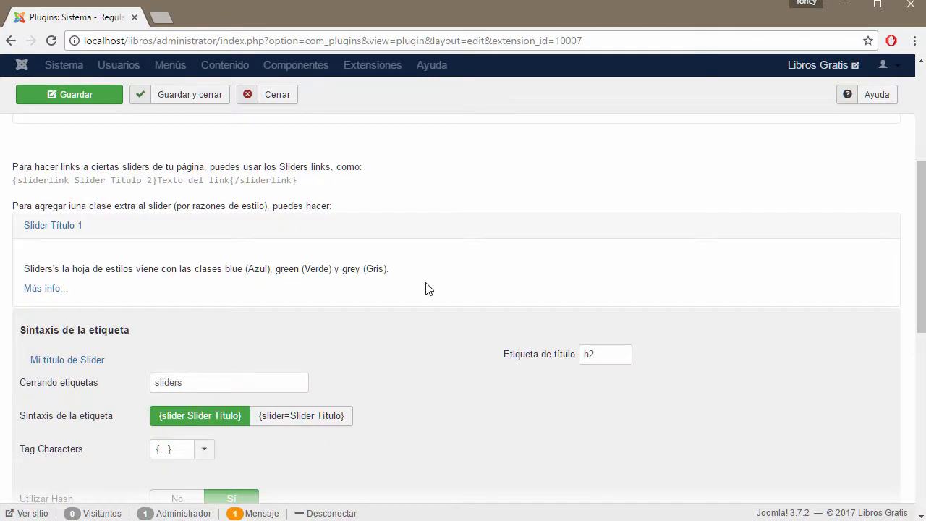
pyautogui.scroll(4, 427, 288)
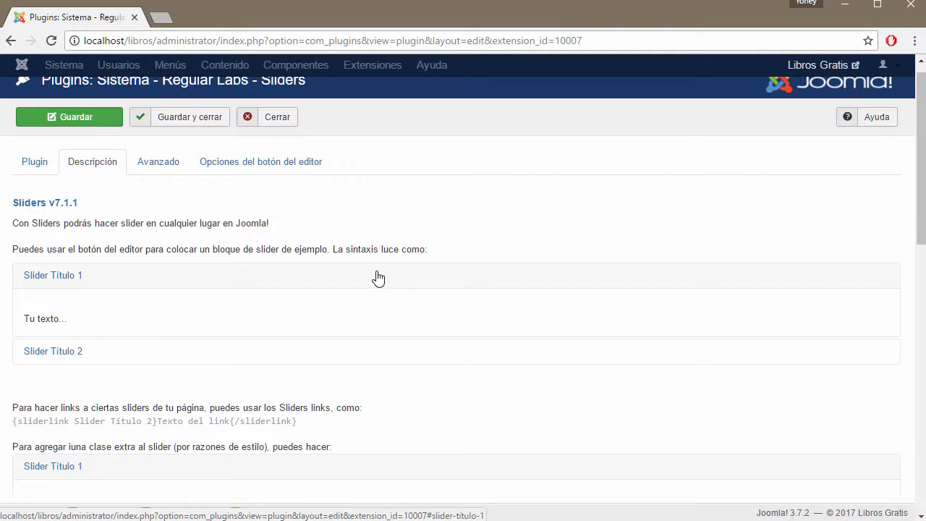
pyautogui.scroll(1, 393, 293)
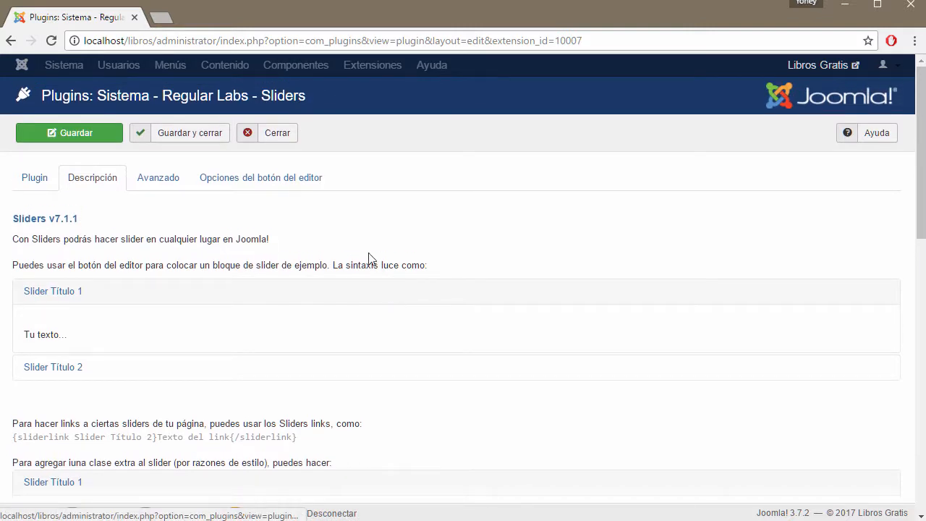
pyautogui.click(168, 186)
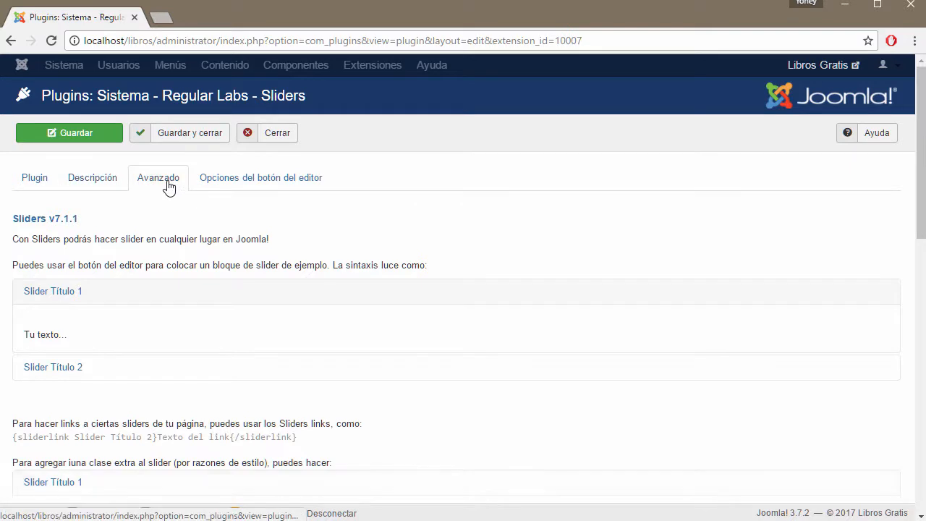
pyautogui.click(272, 133)
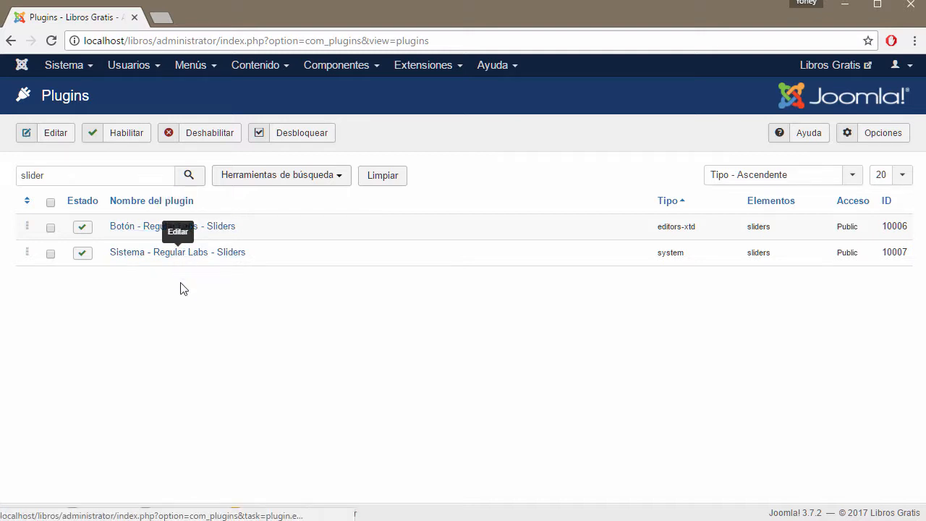
# Step: Create a new article via Contenido > Añadir nuevo artículo and open the editor's Sliders form
pyautogui.click(372, 68)
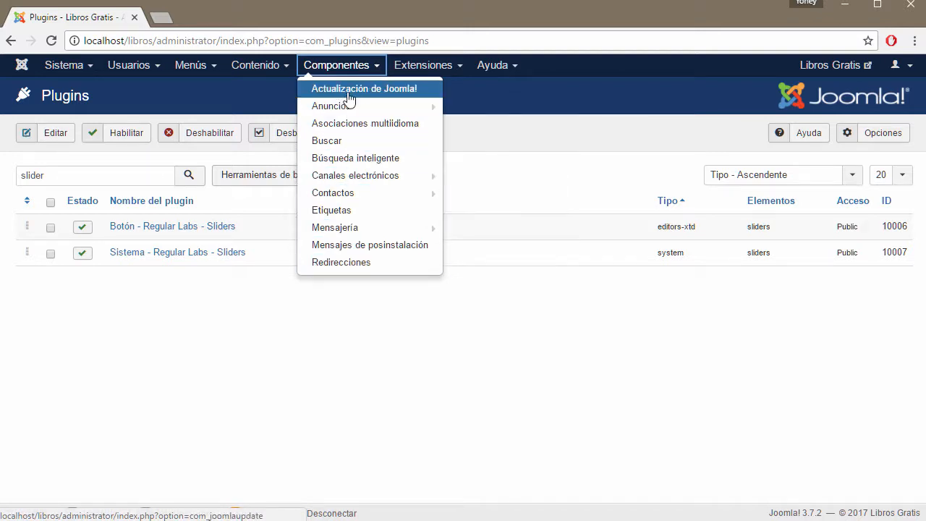
pyautogui.click(460, 66)
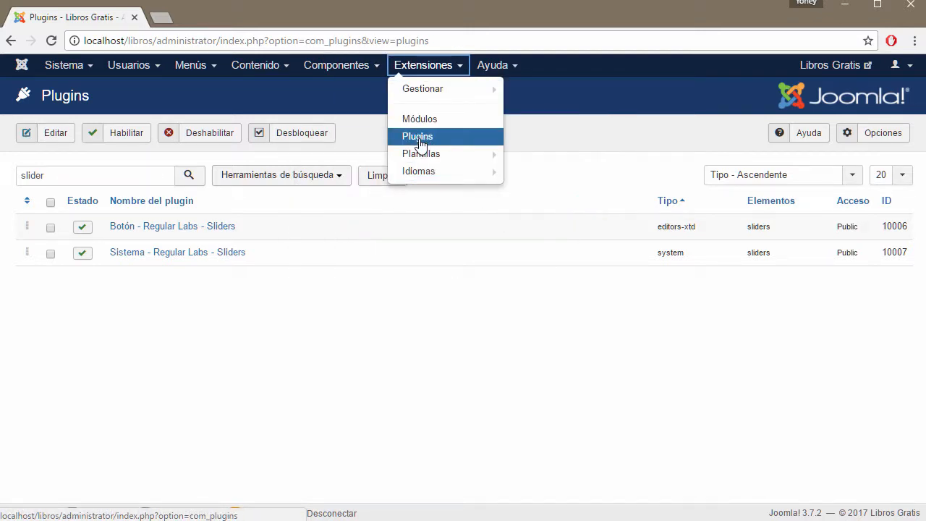
pyautogui.click(328, 356)
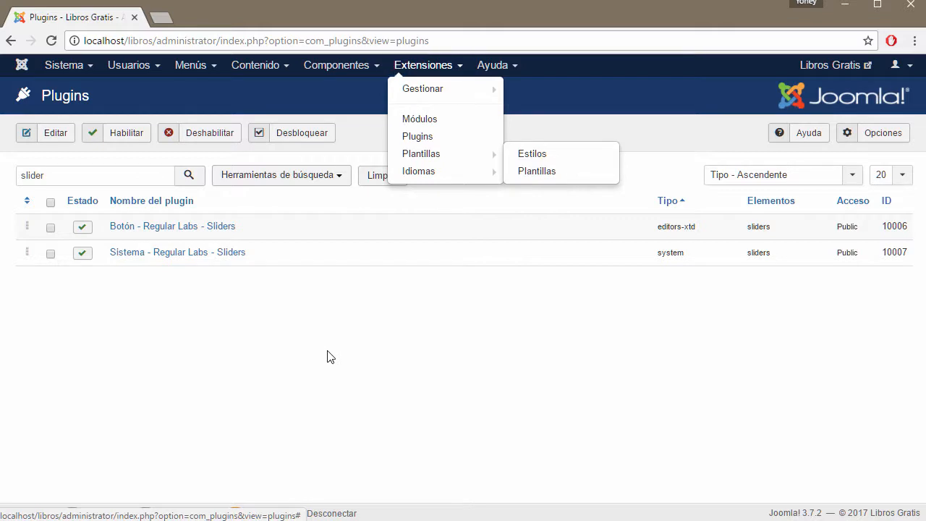
pyautogui.click(285, 70)
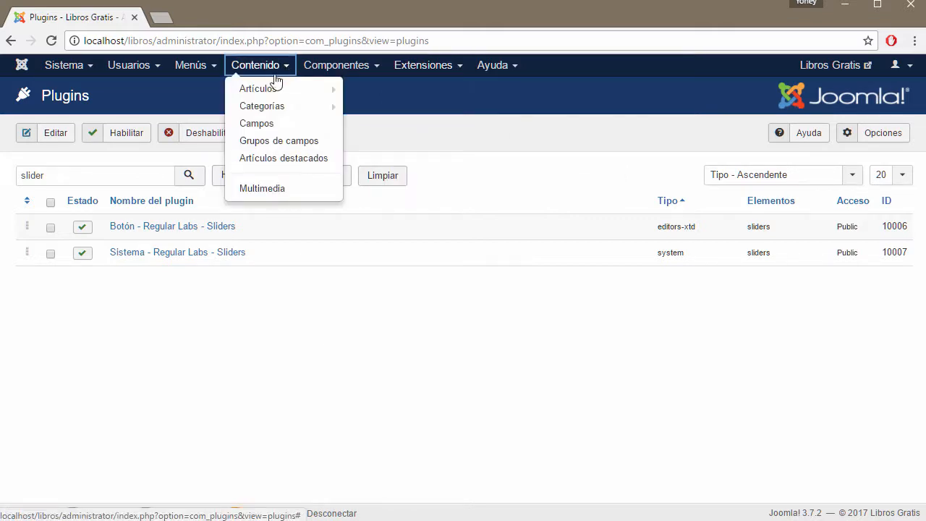
pyautogui.moveTo(267, 93)
pyautogui.click(401, 89)
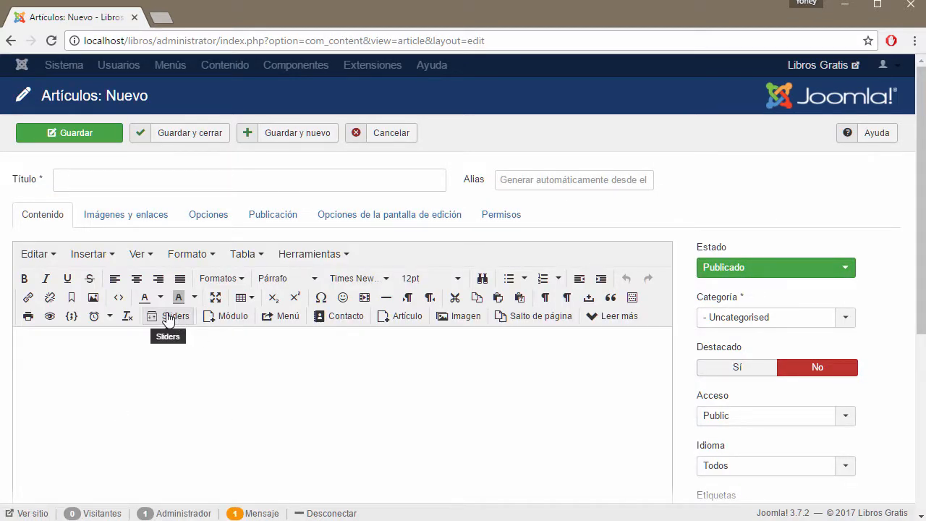
pyautogui.click(168, 319)
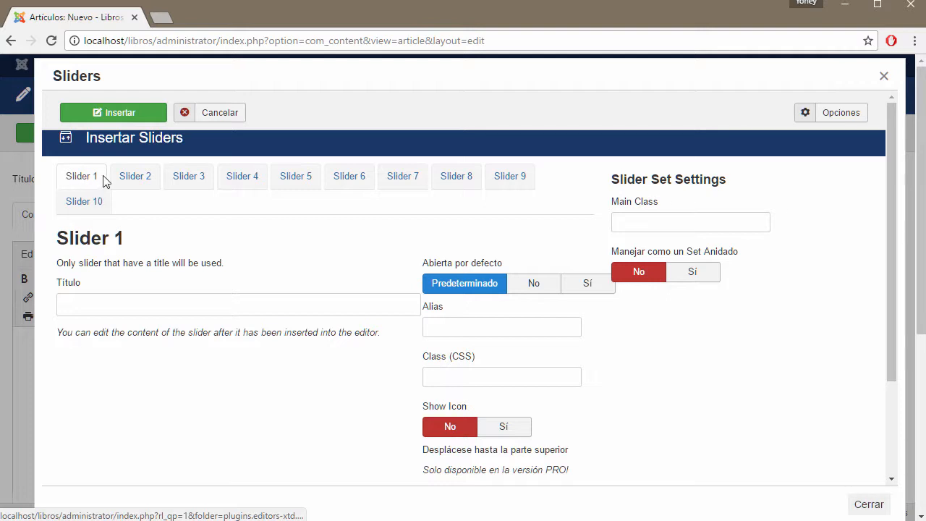
# Step: Title Slider 1 INTRODUCCION and set Show Icon to No
pyautogui.click(117, 308)
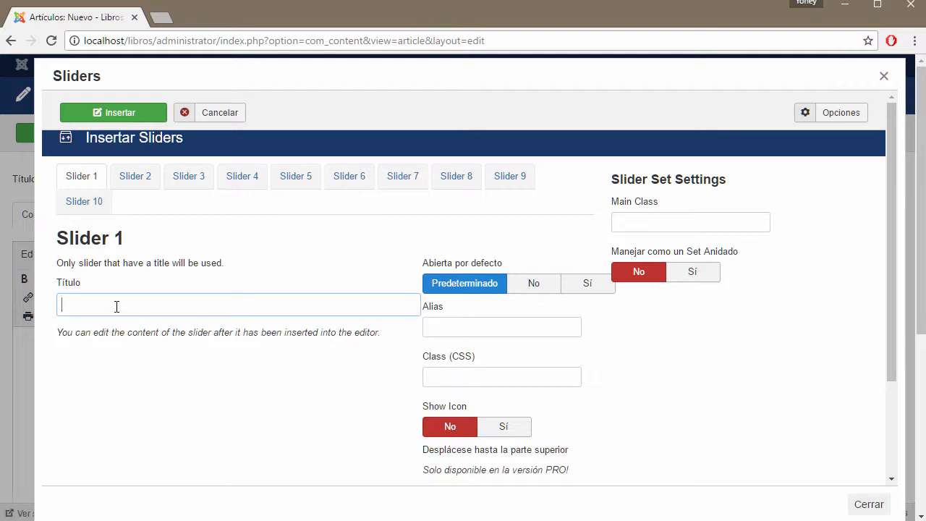
pyautogui.write('INTRODUCCION')
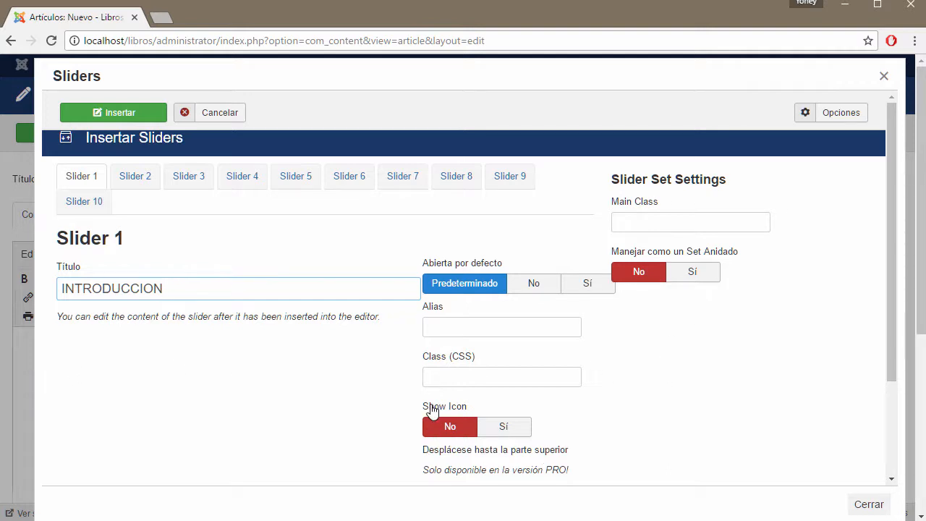
pyautogui.click(521, 431)
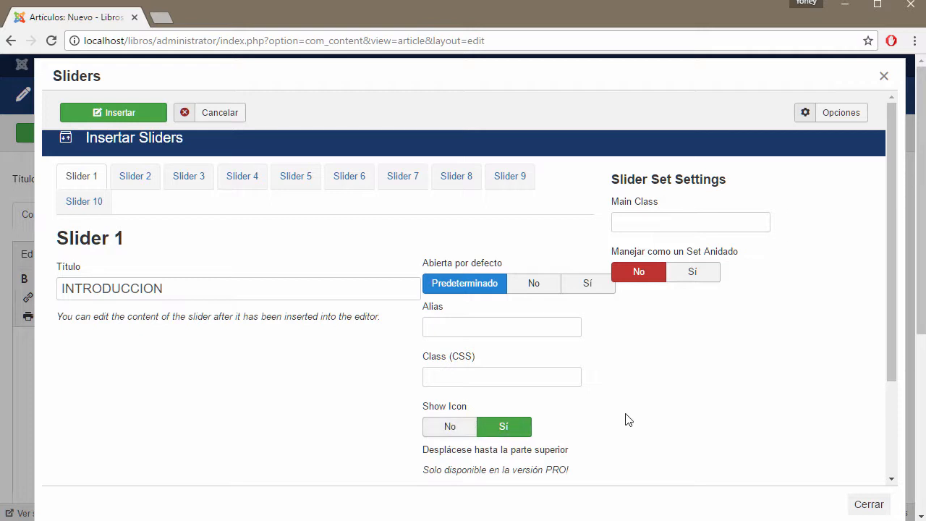
pyautogui.click(446, 427)
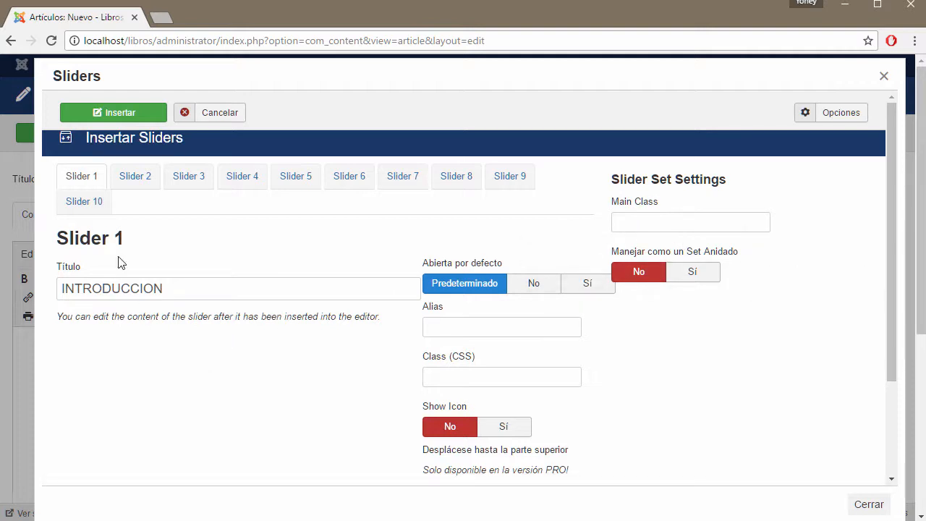
# Step: Title Sliders 2–4 DESARROLLO, CONCLUSION and BIBLIOGRAFIA, then insert the sliders
pyautogui.click(137, 177)
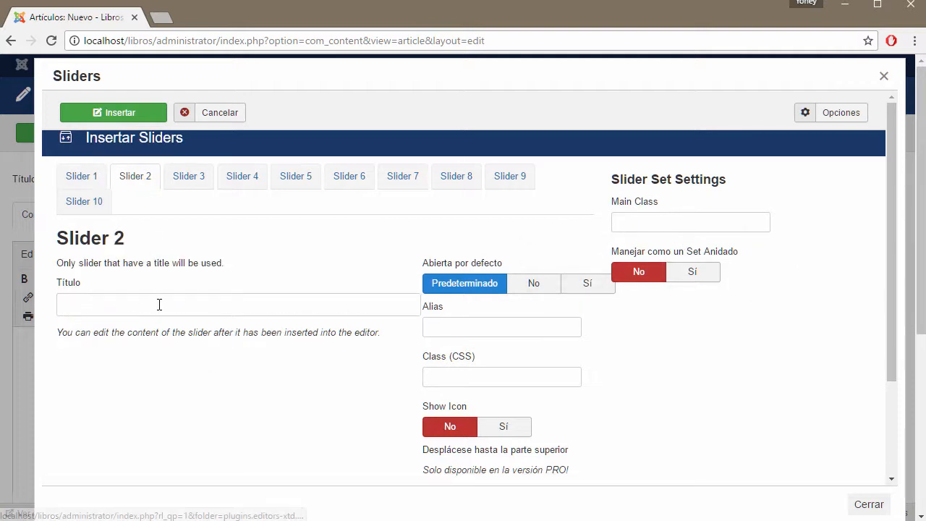
pyautogui.click(159, 305)
pyautogui.write('desar')
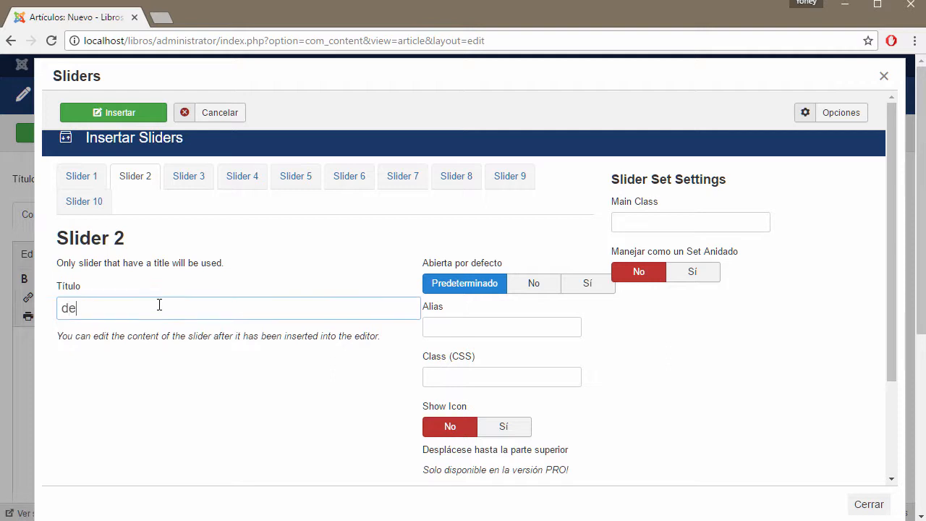
pyautogui.press('BackSpace')
pyautogui.press('BackSpace')
pyautogui.press('BackSpace')
pyautogui.press('BackSpace')
pyautogui.write('DESARROLLO')
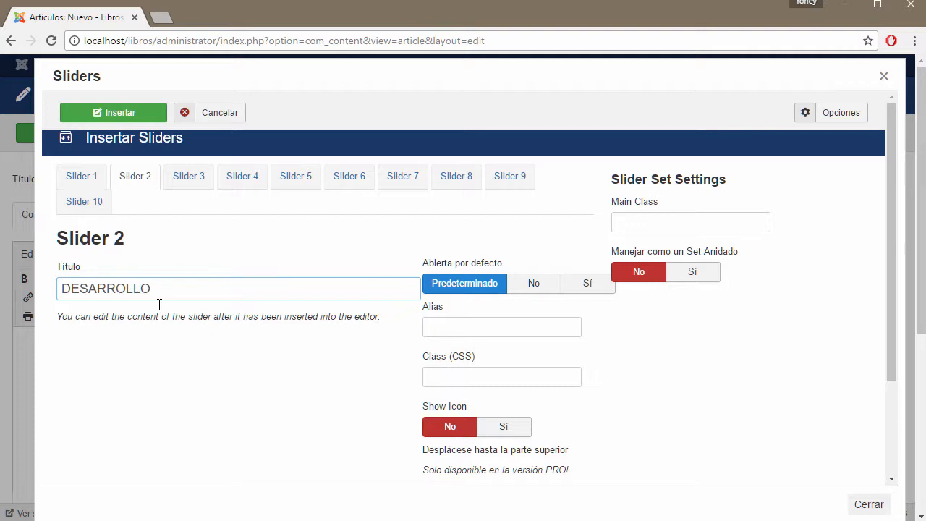
pyautogui.click(188, 180)
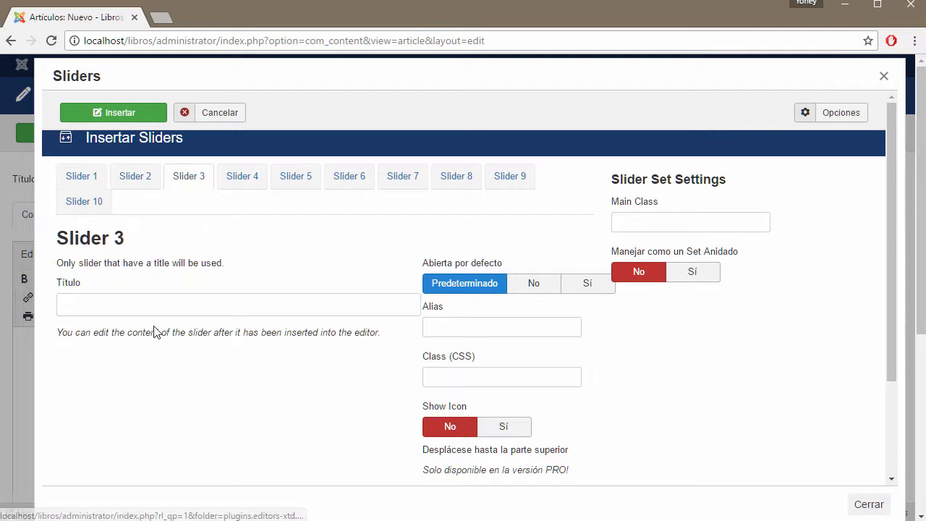
pyautogui.click(147, 306)
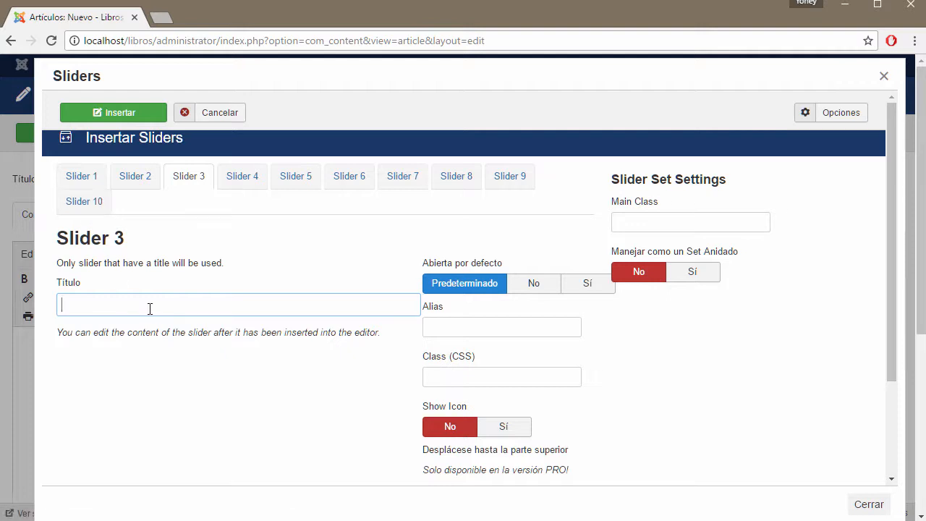
pyautogui.write('CONCLUSION')
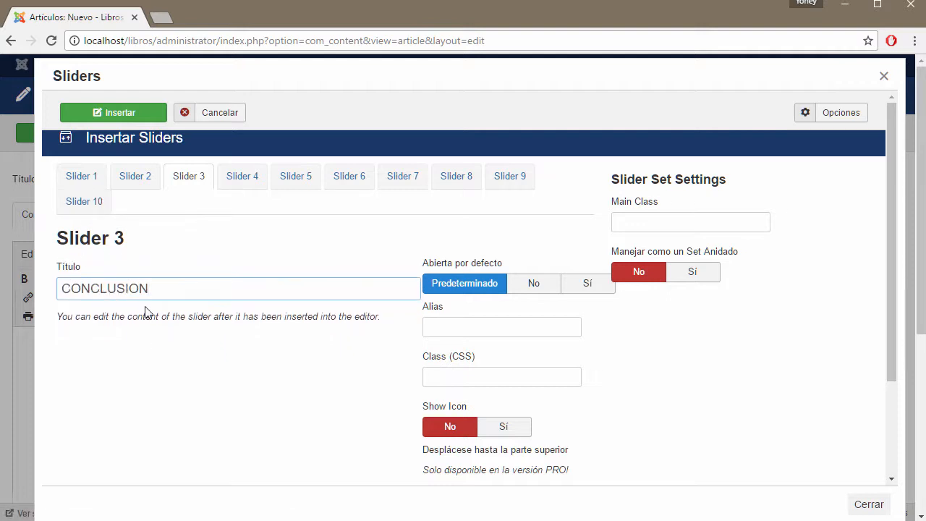
pyautogui.click(242, 177)
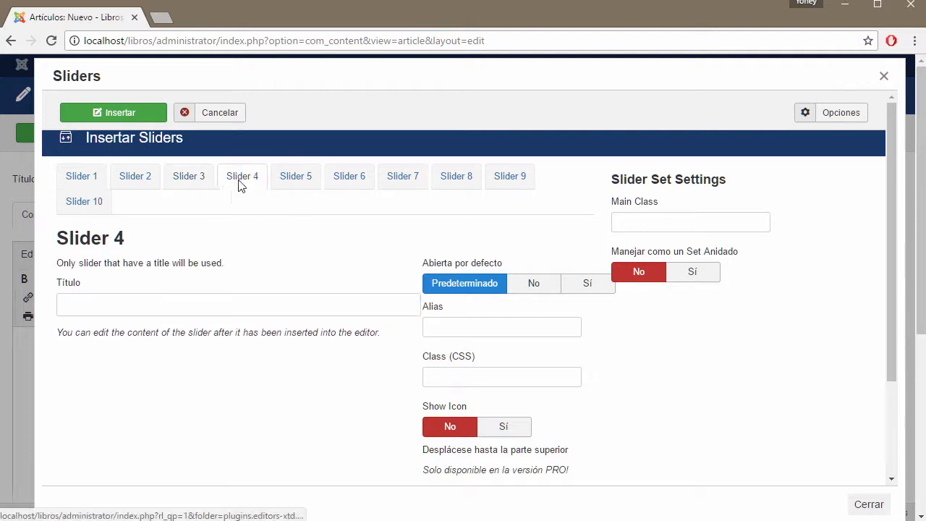
pyautogui.click(139, 314)
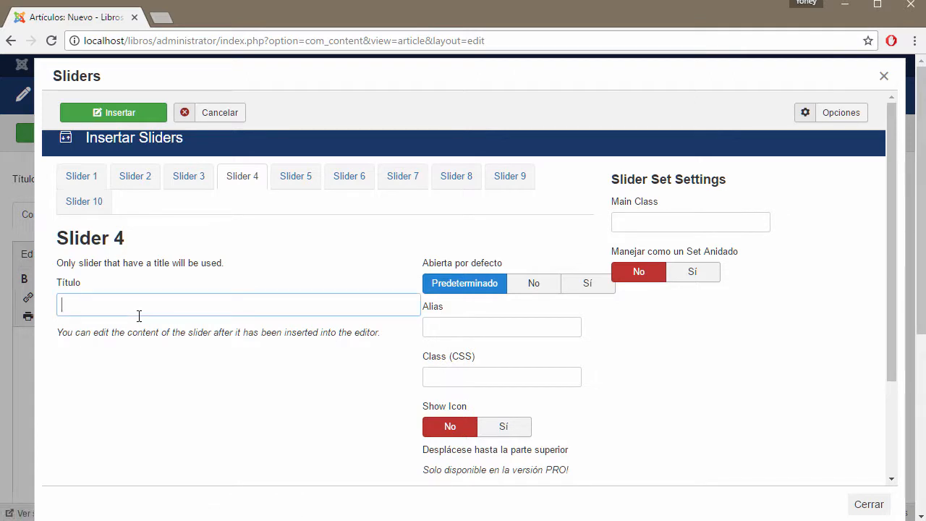
pyautogui.write('BIBLIOGRAFIA')
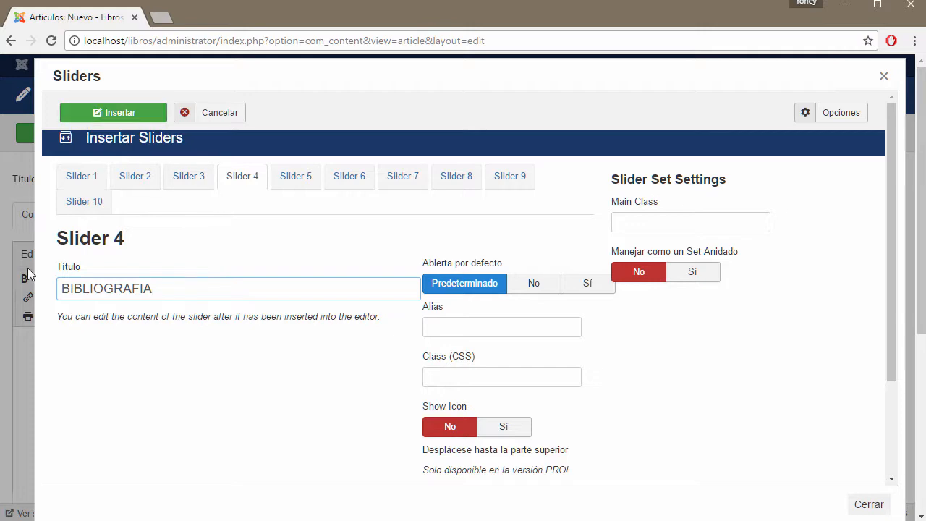
pyautogui.click(134, 113)
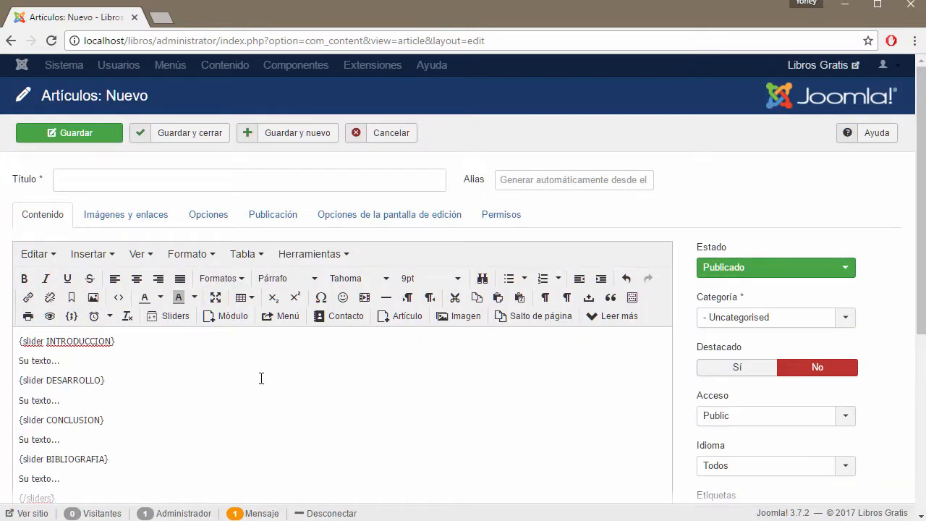
# Step: In full-screen editing, delete the 'Su texto...' placeholder under INTRODUCCION and bring up the Imagen dialog
pyautogui.scroll(-3, 261, 378)
pyautogui.scroll(2, 128, 270)
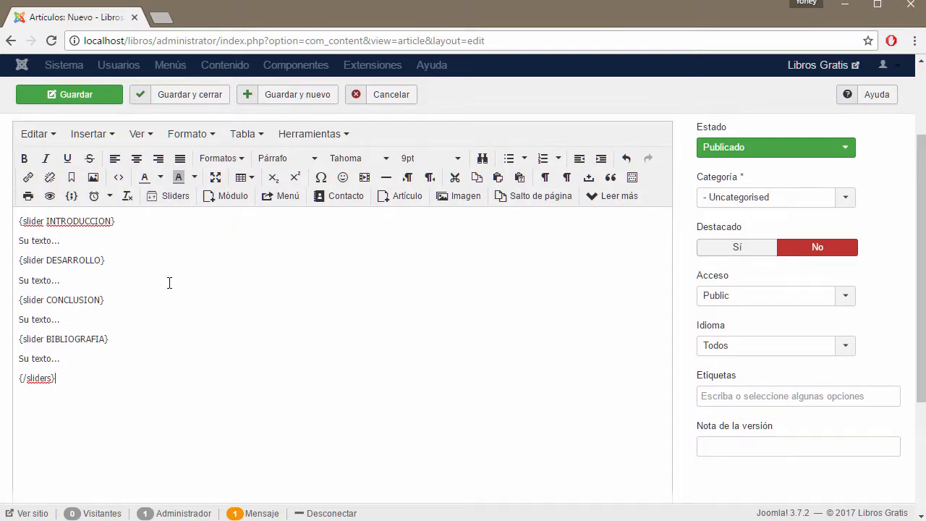
pyautogui.click(215, 177)
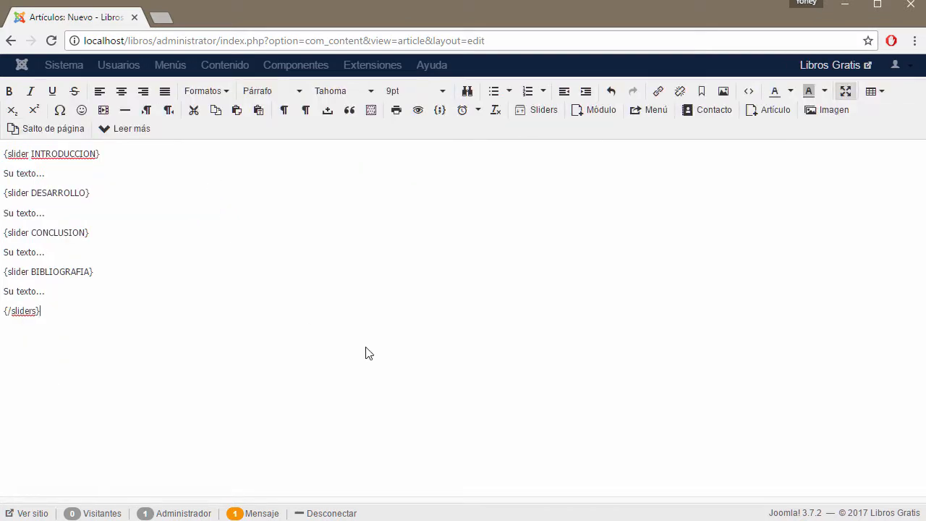
pyautogui.moveTo(122, 157); pyautogui.dragTo(4, 154)
pyautogui.moveTo(95, 194); pyautogui.dragTo(22, 194)
pyautogui.moveTo(87, 234); pyautogui.dragTo(31, 233)
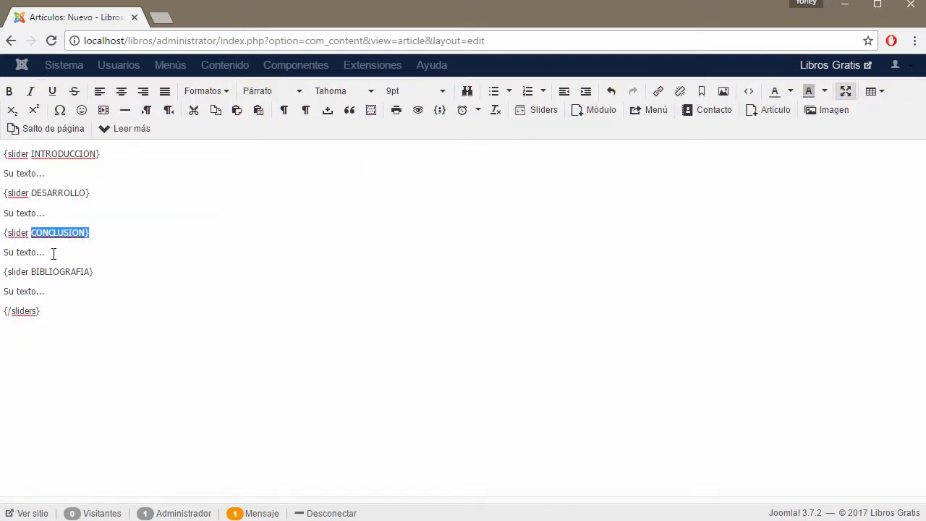
pyautogui.moveTo(44, 173); pyautogui.dragTo(18, 175)
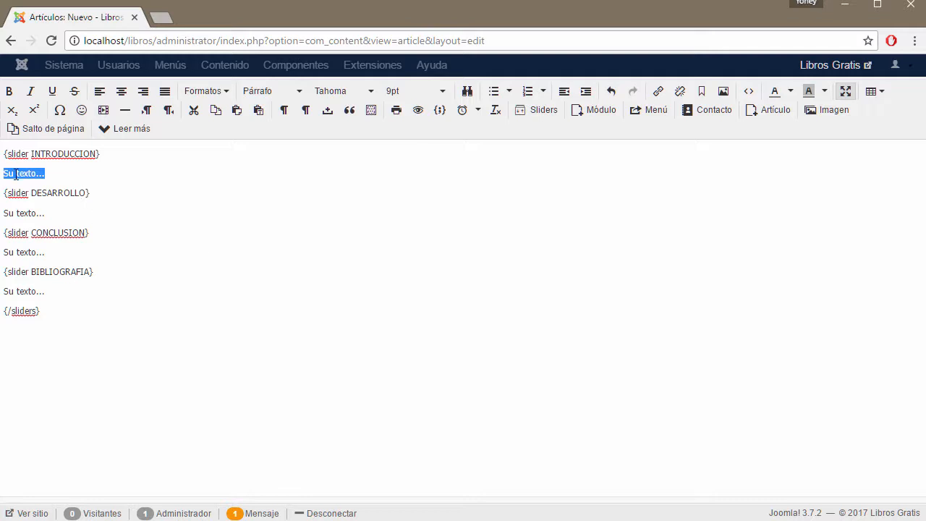
pyautogui.press('BackSpace')
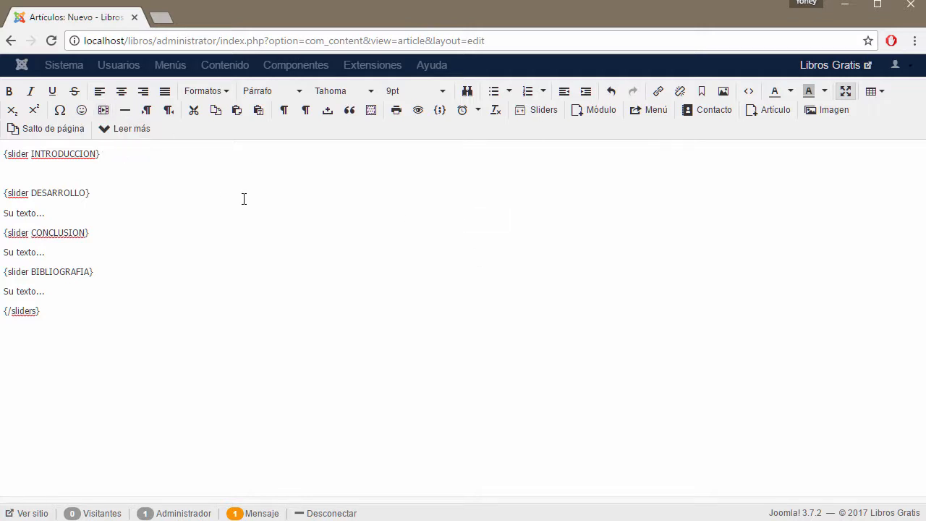
pyautogui.click(825, 116)
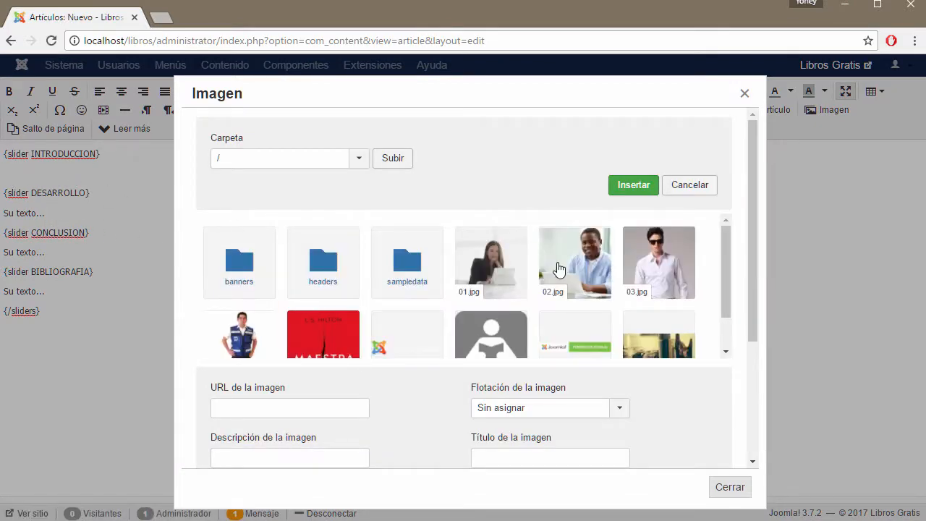
# Step: Upload portafolio-4.jpg from the PAGINA DE LIBROS folder to the media library
pyautogui.click(506, 262)
pyautogui.scroll(-1, 576, 280)
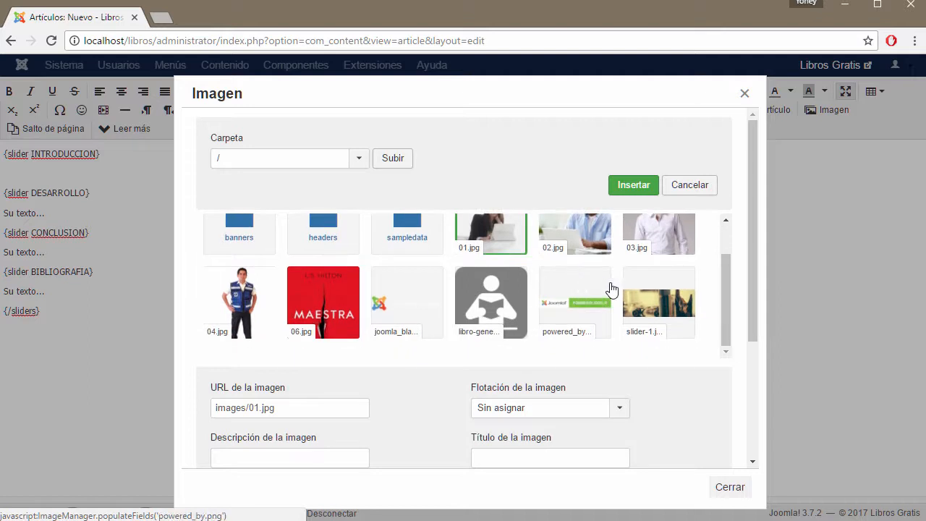
pyautogui.click(659, 306)
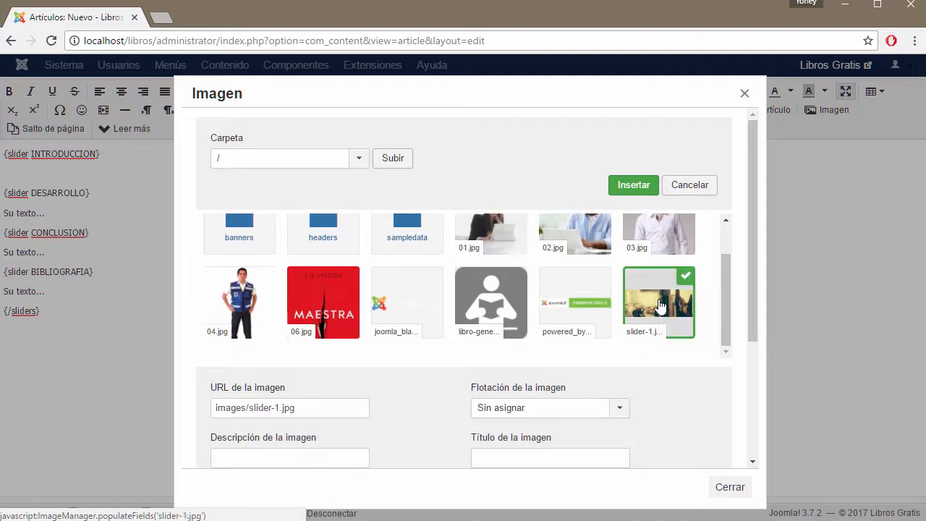
pyautogui.scroll(1, 658, 302)
pyautogui.scroll(-3, 658, 304)
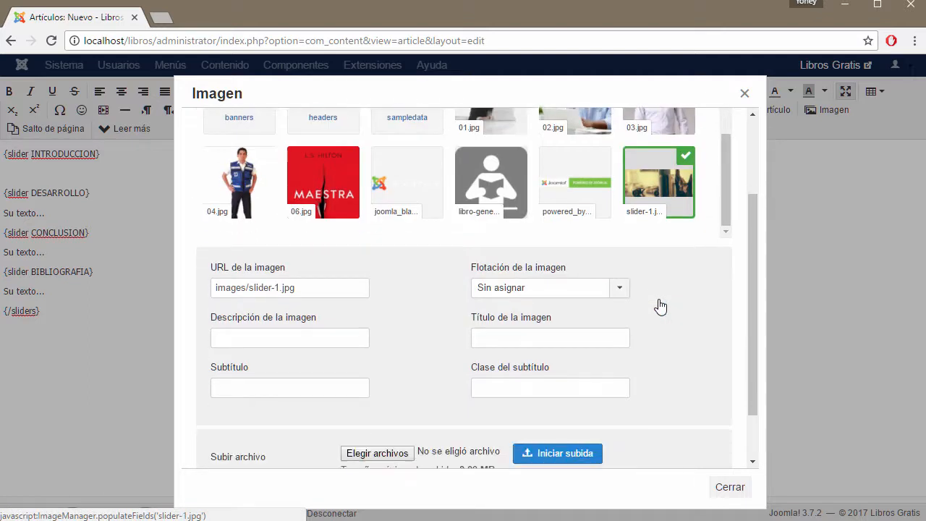
pyautogui.scroll(-2, 658, 304)
pyautogui.click(359, 388)
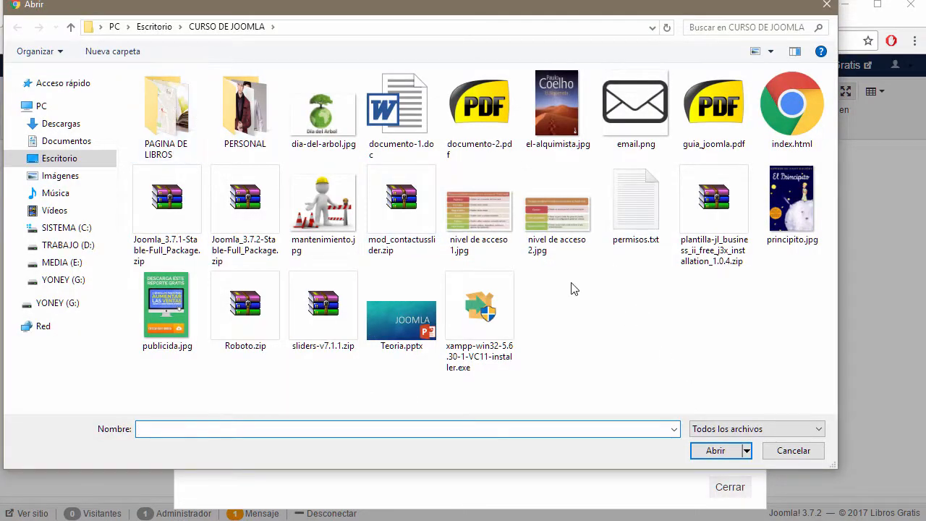
pyautogui.doubleClick(177, 112)
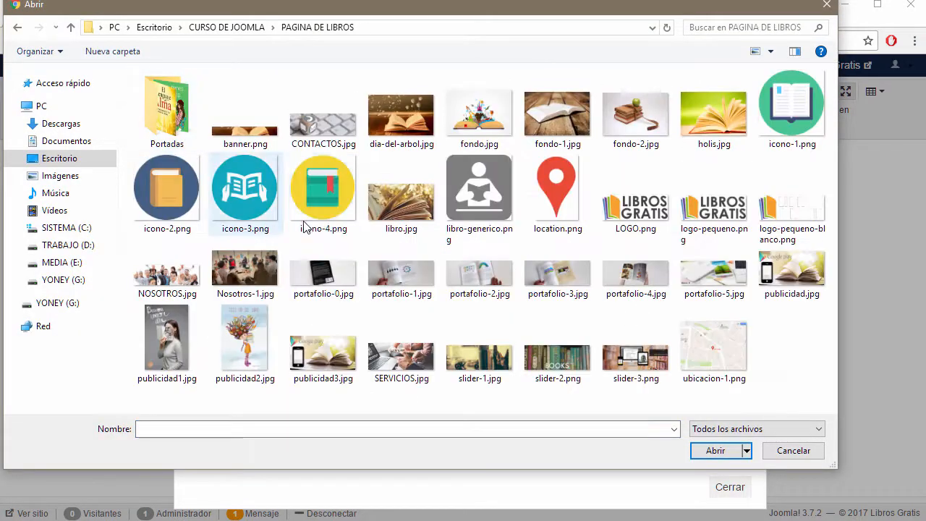
pyautogui.click(638, 289)
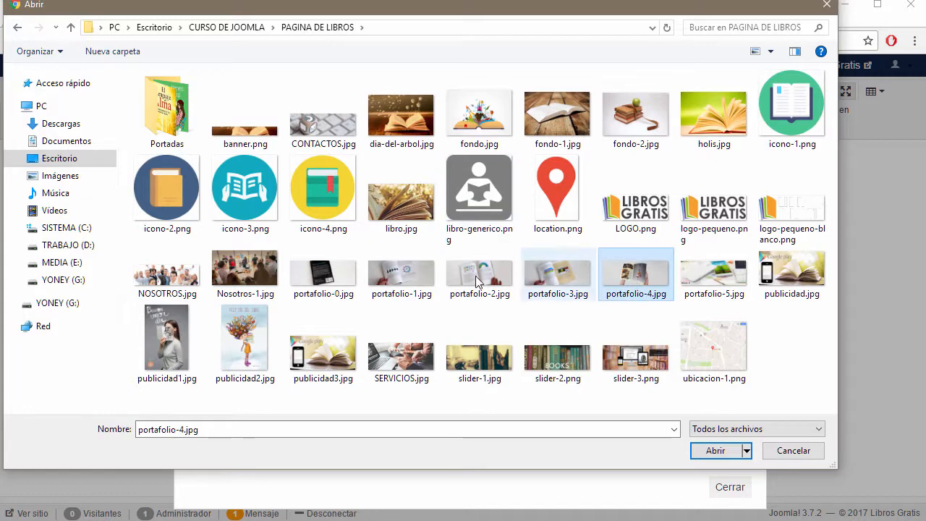
pyautogui.click(715, 450)
pyautogui.click(544, 394)
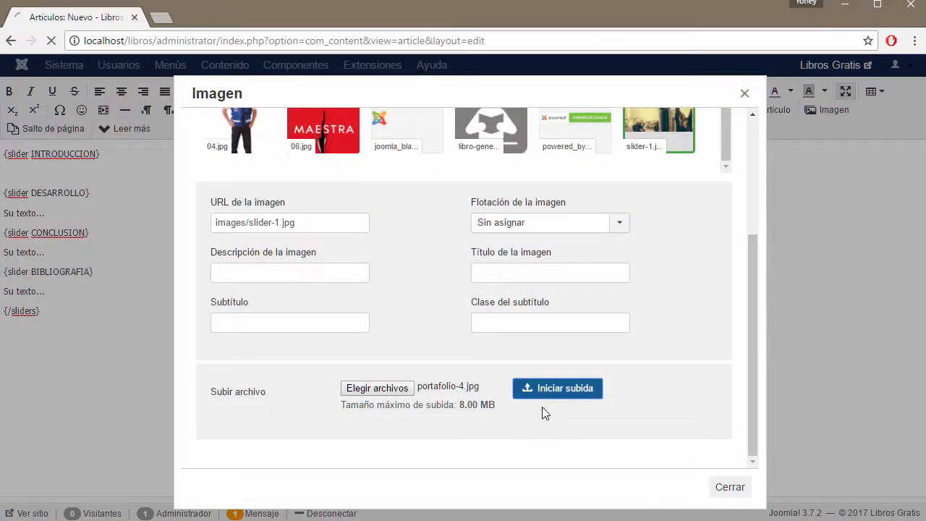
# Step: Insert the uploaded portafolio-4.jpg under the INTRODUCCION slider
pyautogui.scroll(-3, 586, 363)
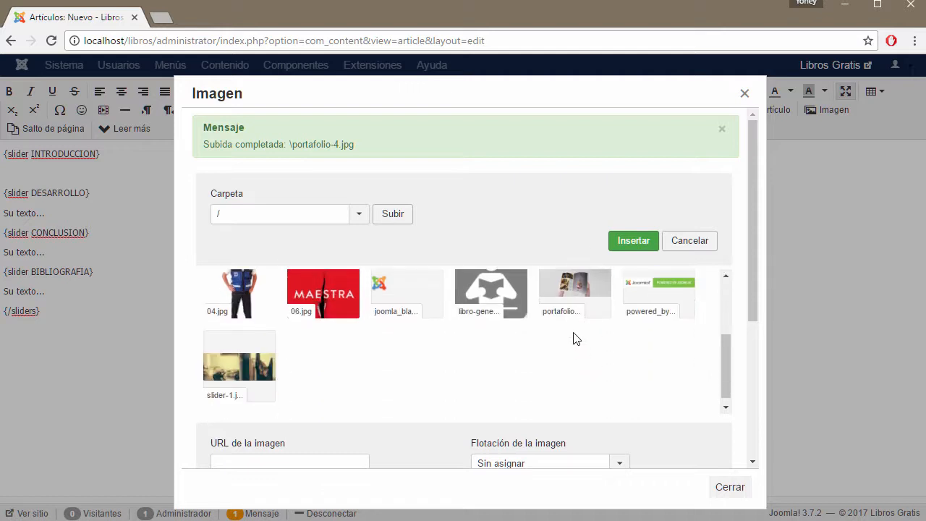
pyautogui.click(575, 295)
pyautogui.click(633, 241)
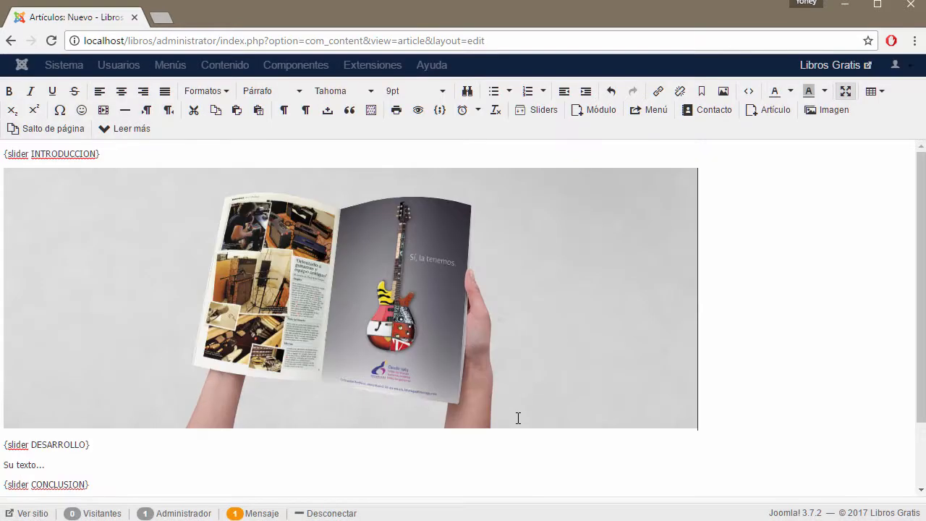
# Step: Add an empty line above DESARROLLO's placeholder text for the picture
pyautogui.scroll(-1, 131, 463)
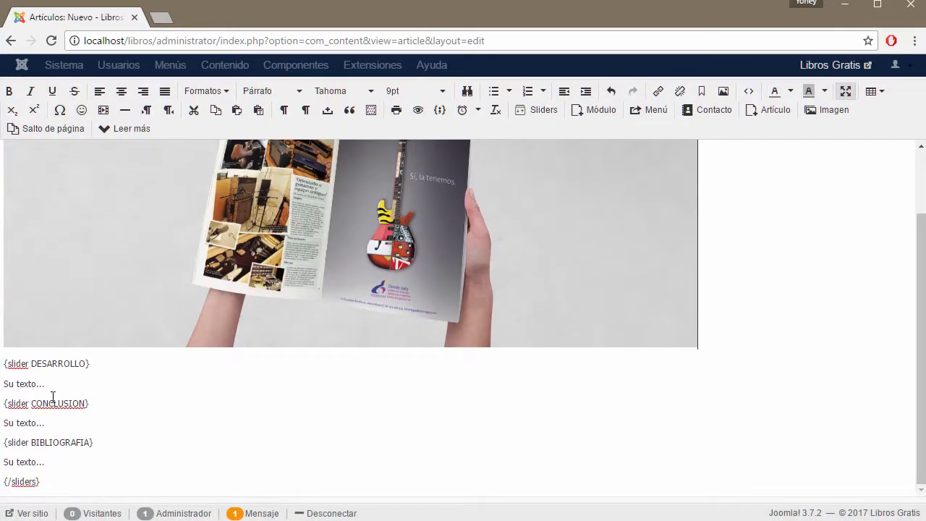
pyautogui.moveTo(45, 383); pyautogui.dragTo(1, 384)
pyautogui.click(39, 382)
pyautogui.press('Return')
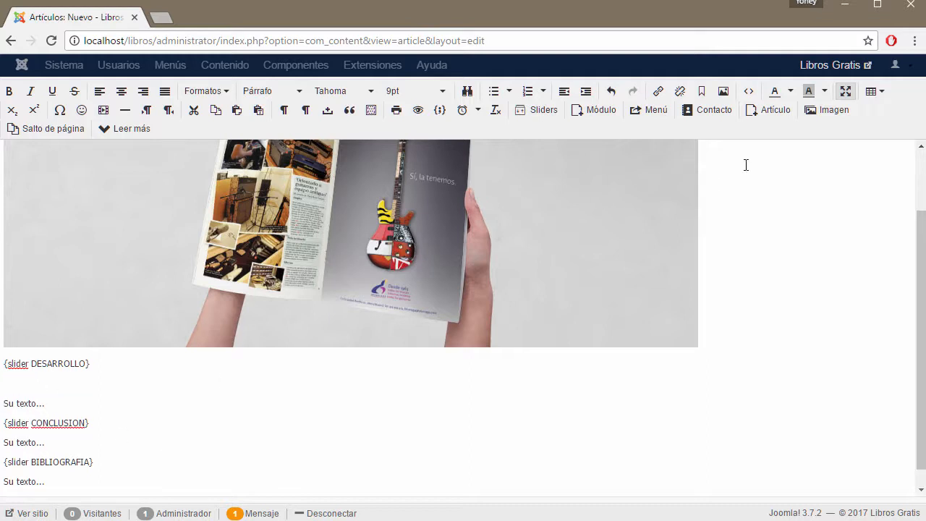
pyautogui.click(830, 110)
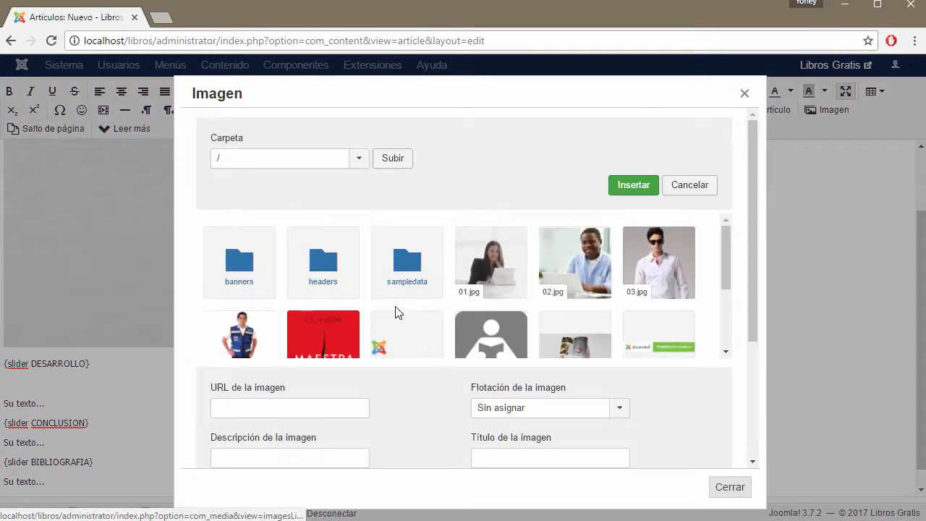
# Step: Upload portafolio-1.jpg to the site images
pyautogui.scroll(-3, 397, 312)
pyautogui.scroll(-3, 405, 399)
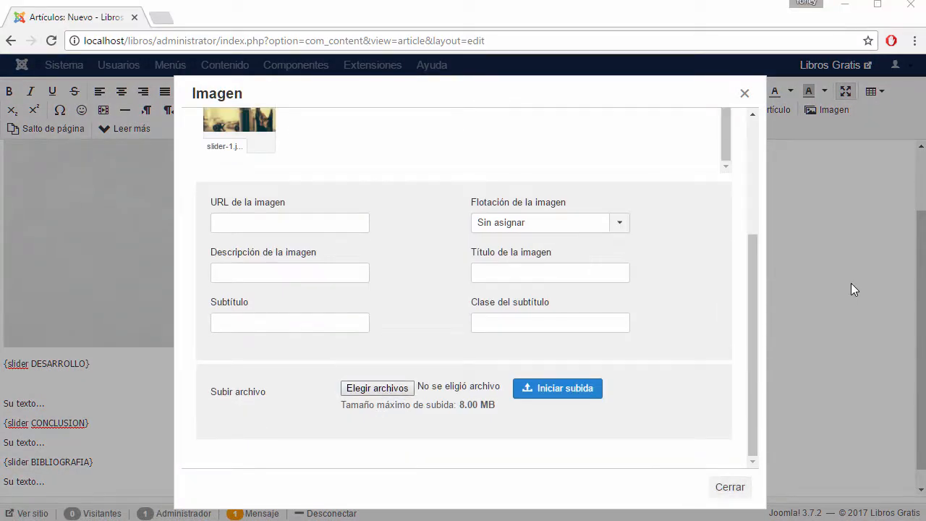
pyautogui.click(377, 388)
pyautogui.click(316, 281)
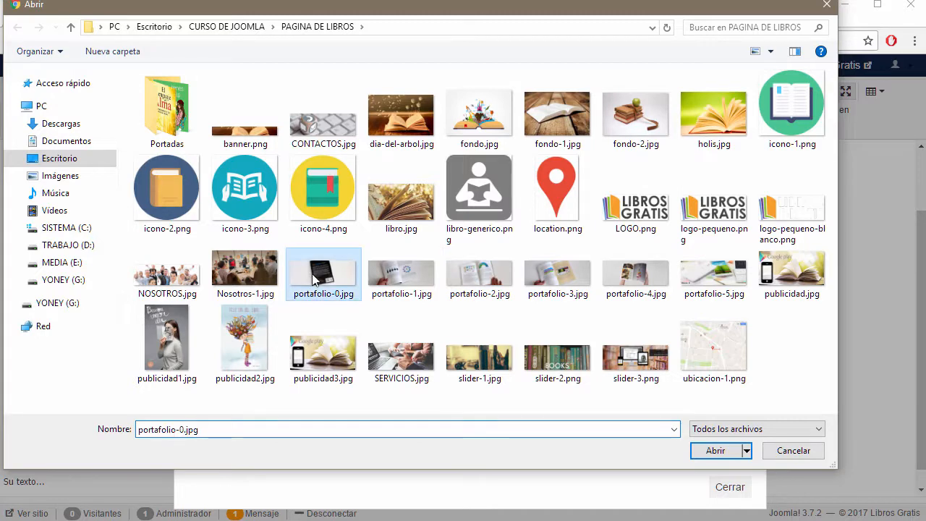
pyautogui.click(706, 451)
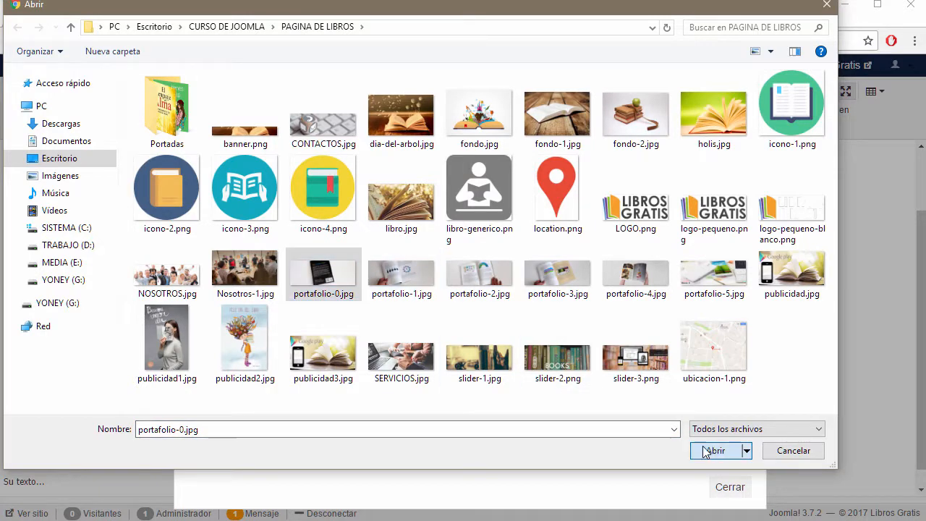
pyautogui.click(406, 286)
pyautogui.click(719, 451)
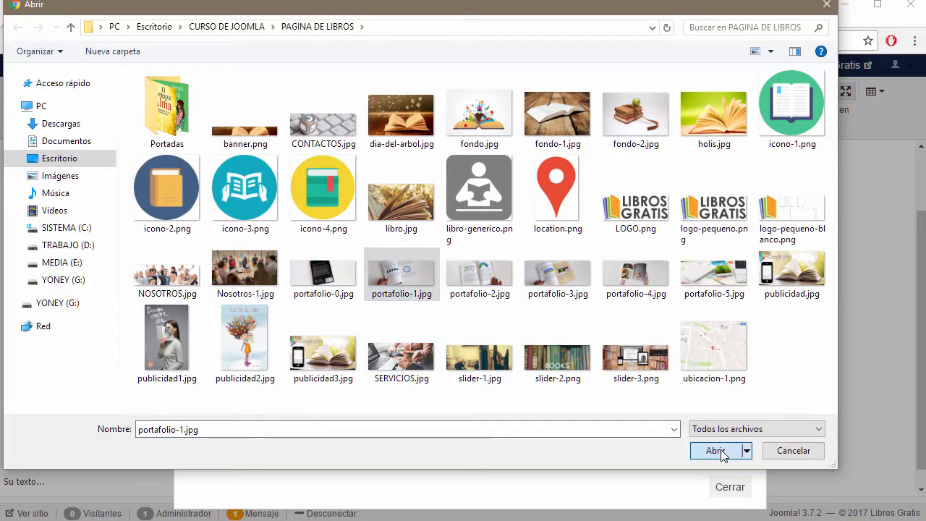
pyautogui.click(556, 389)
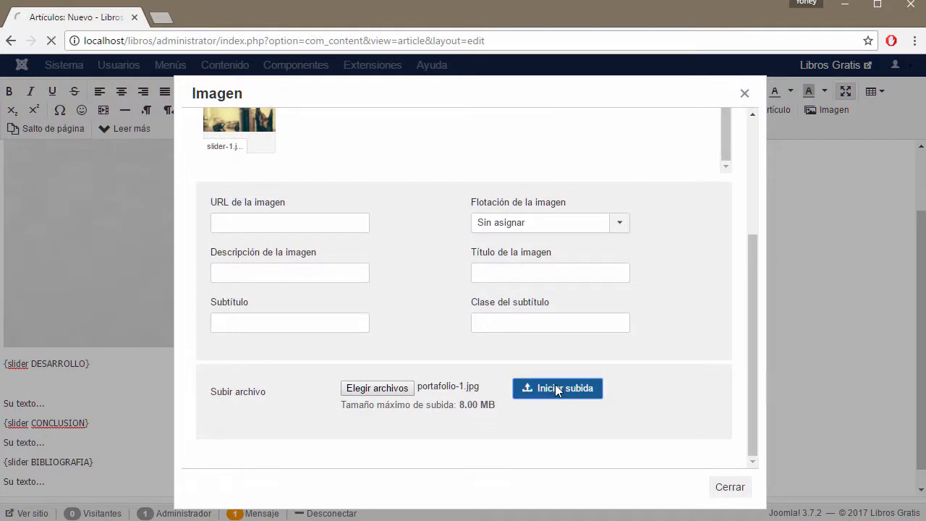
# Step: Insert portafolio-1.jpg under the DESARROLLO slider heading
pyautogui.scroll(-3, 551, 369)
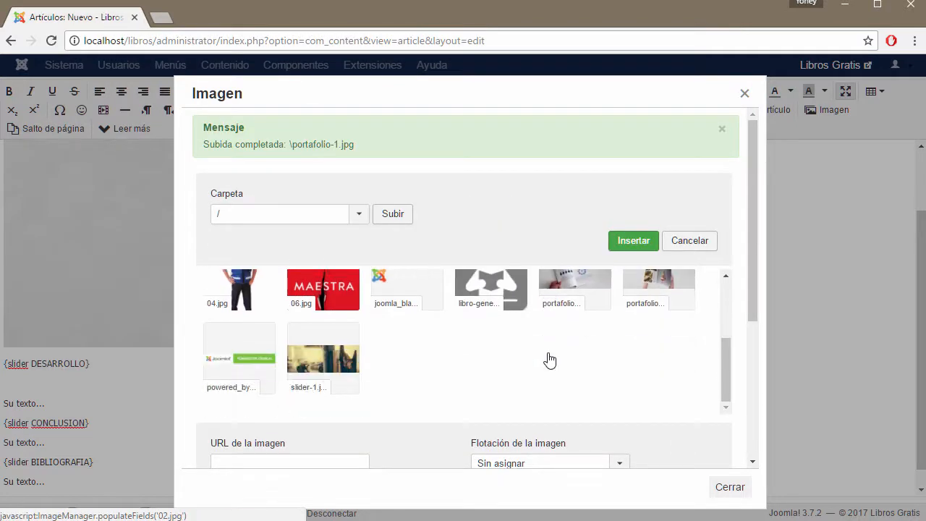
pyautogui.click(583, 290)
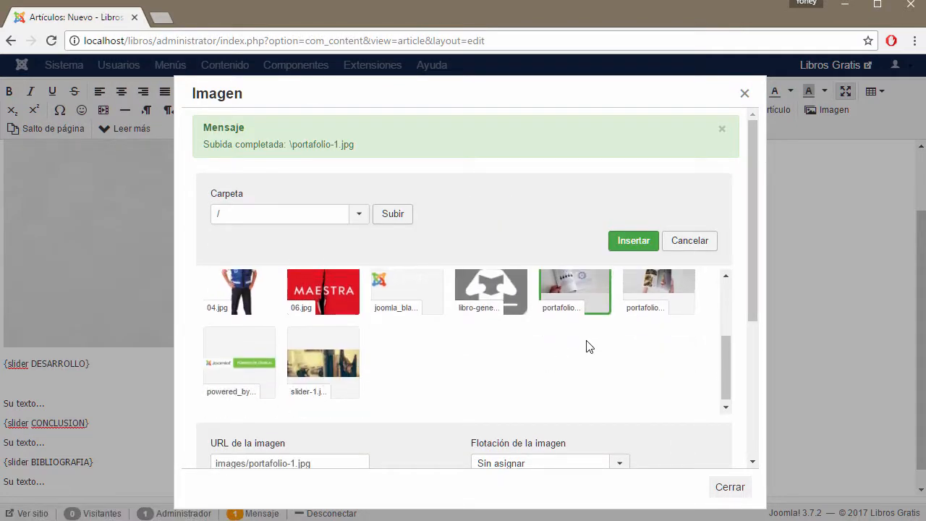
pyautogui.click(640, 241)
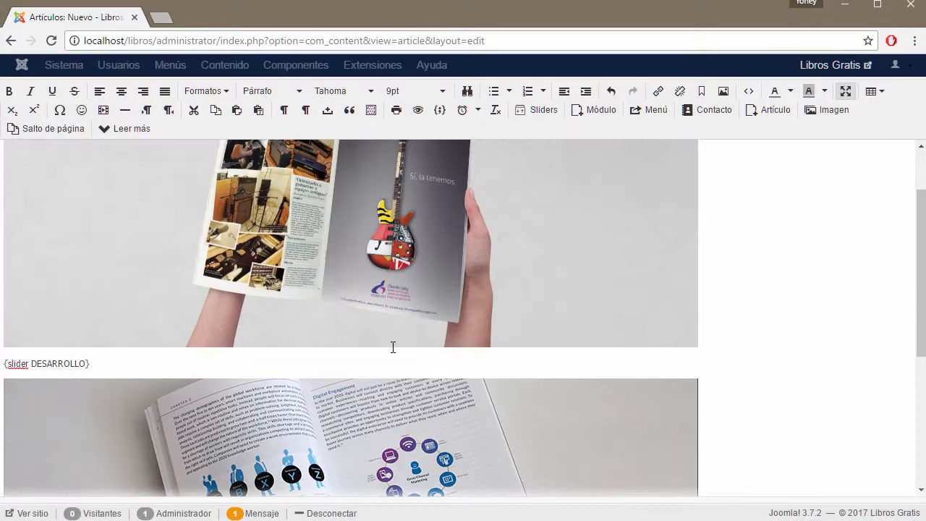
pyautogui.scroll(-5, 516, 405)
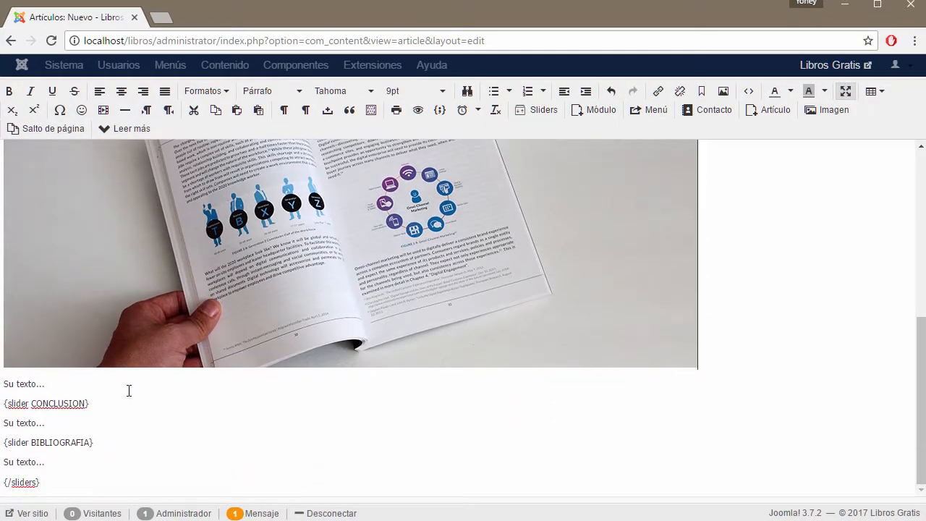
# Step: Paste Lorem ipsum over DESARROLLO's placeholder and delete the CONCLUSION placeholder line
pyautogui.moveTo(45, 384); pyautogui.dragTo(6, 381)
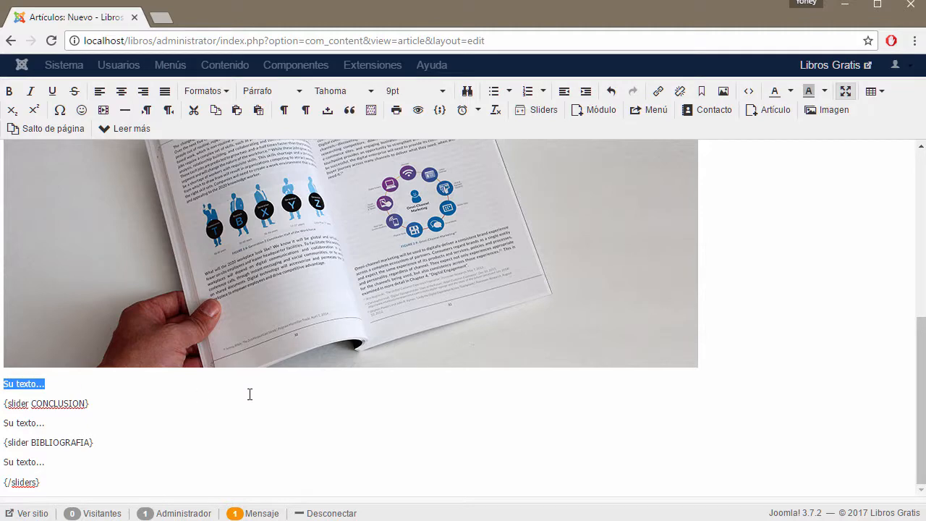
pyautogui.write('Lorem ipsum dolor sit amet, consectetur adipiscing elit. Cras libero enim, rhoncus eget libero id, imperdiet ornare urna. Nunc lacus dolor, pulvinar ut finibus non, blandit quis erat. Vestibulum mauris justo, lacinia bibendum porta a, consectetur nec arcu. Suspendisse nec felis sodales, condimentum arcu hendrerit, pellentesque nunc. Duis id volutpat turpis, nec molestie nisi. Integer eleifend nunc imperdiet euismod convallis. Quisque cursus venenatis arcu. Interdum et malesuada fames ac ante ipsum primis in faucibus. Suspendisse aliquet tellus eu nisl semper vehicula. Cras non tincidunt odio.')
pyautogui.scroll(-1, 385, 418)
pyautogui.moveTo(45, 422); pyautogui.dragTo(4, 422)
pyautogui.press('BackSpace')
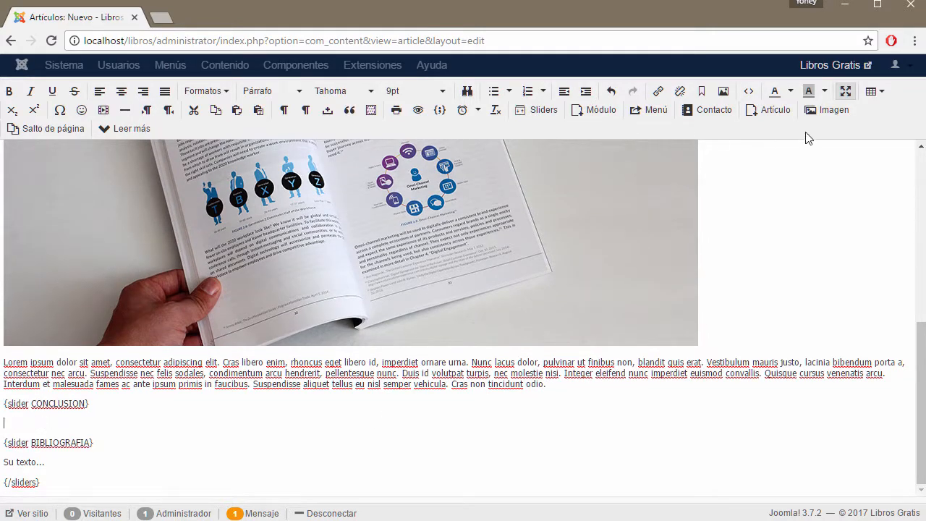
# Step: Upload portafolio-2.jpg and insert it under the CONCLUSION slider
pyautogui.click(829, 113)
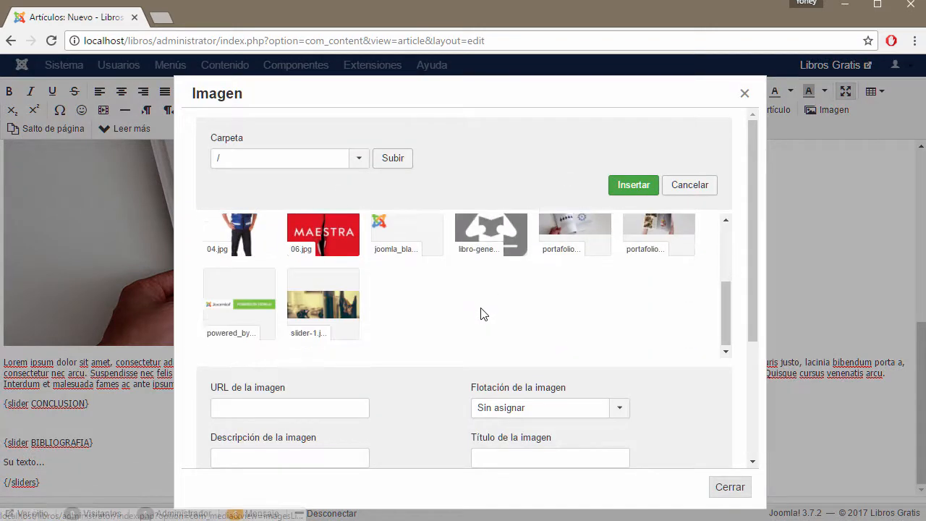
pyautogui.scroll(-5, 439, 434)
pyautogui.click(380, 331)
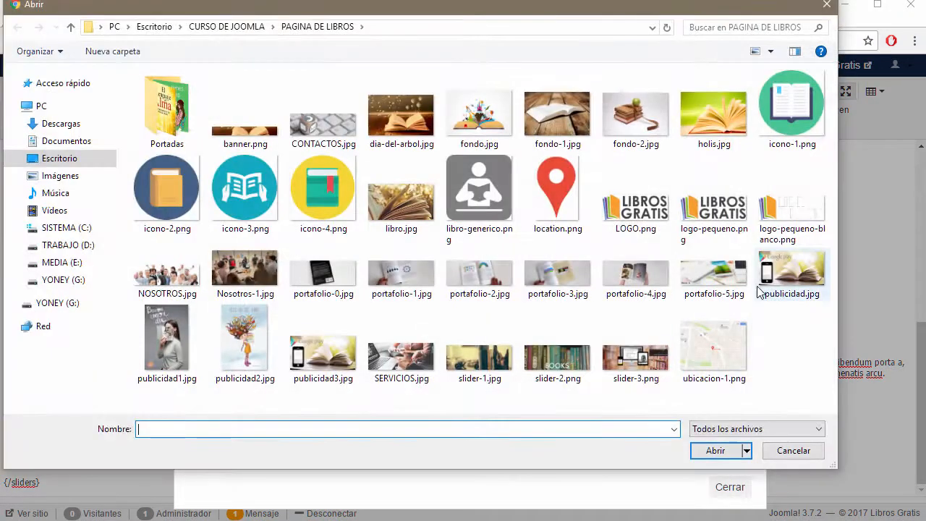
pyautogui.click(567, 275)
pyautogui.click(500, 282)
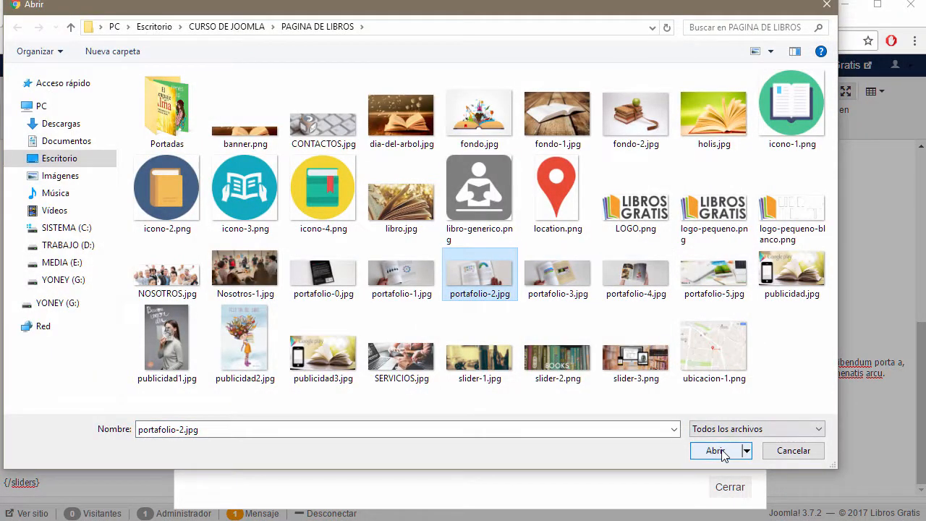
pyautogui.click(716, 450)
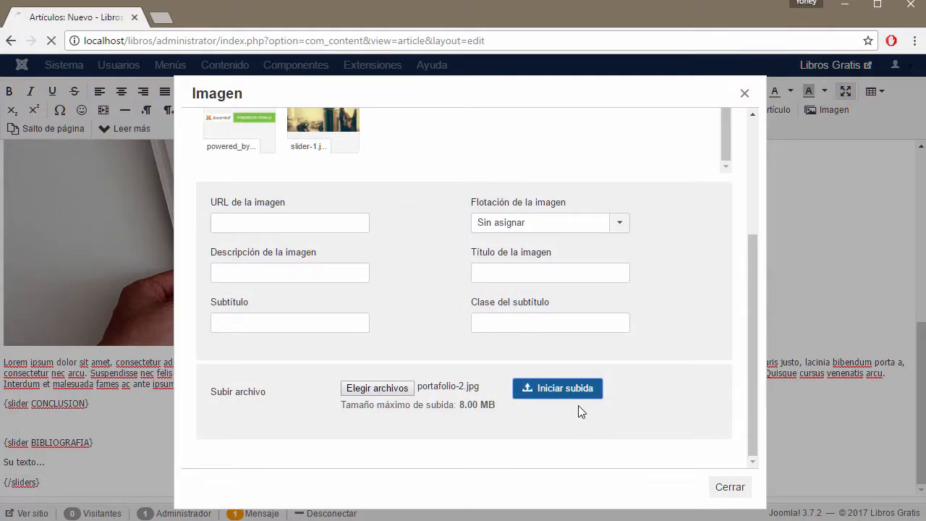
pyautogui.scroll(-3, 543, 362)
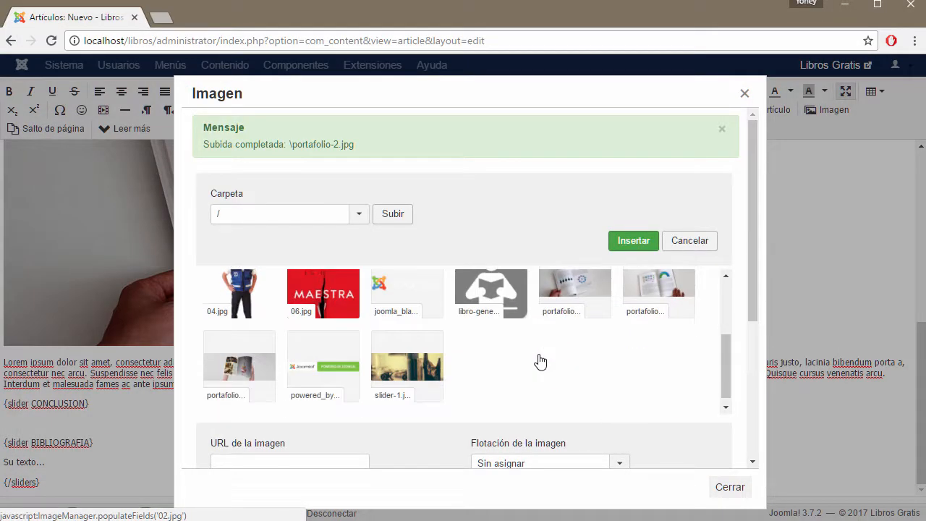
pyautogui.click(658, 298)
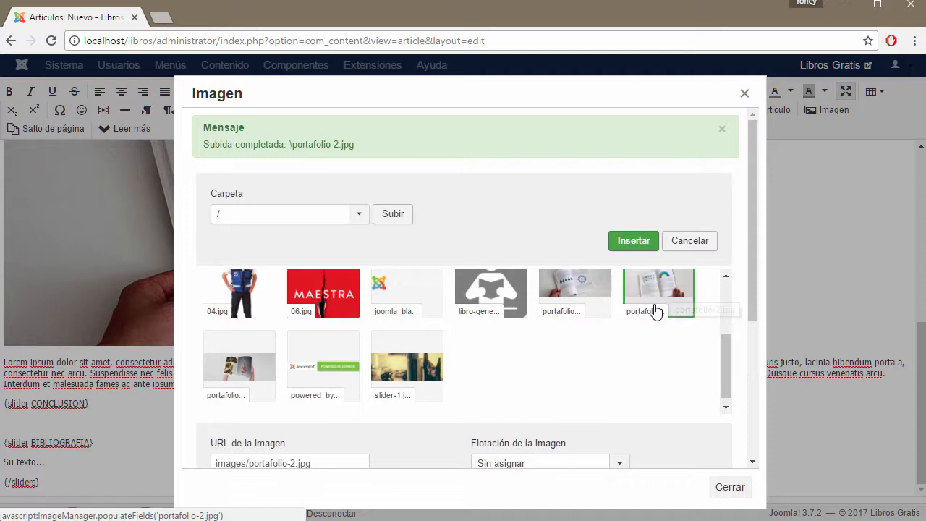
pyautogui.click(634, 241)
# Step: Replace BIBLIOGRAFIA's placeholder with Lorem ipsum and start a new empty paragraph
pyautogui.scroll(-3, 543, 364)
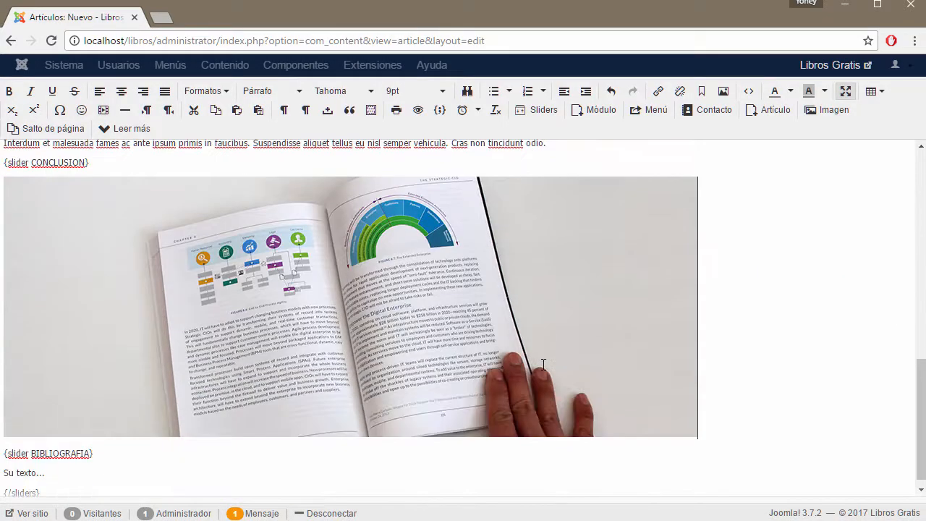
pyautogui.scroll(-1, 306, 360)
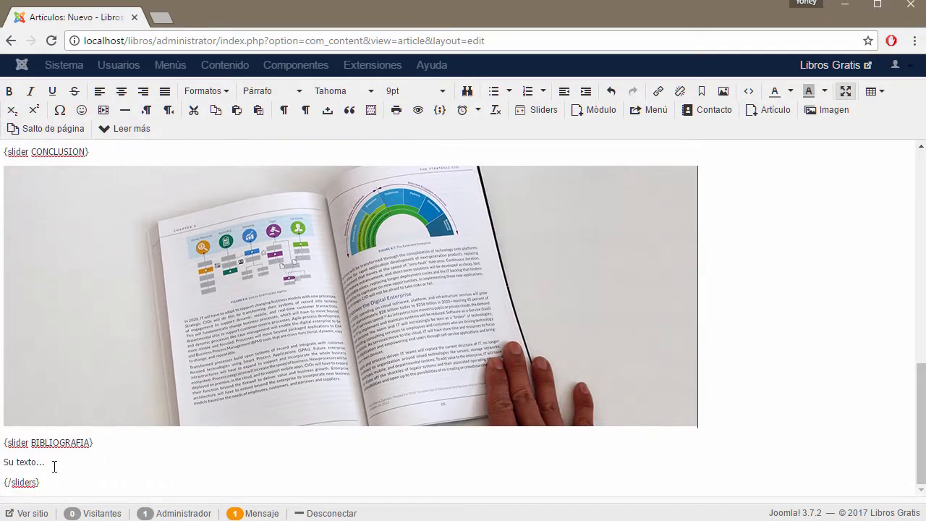
pyautogui.moveTo(55, 466); pyautogui.dragTo(13, 464)
pyautogui.write('Lorem ipsum dolor sit amet, consectetur adipiscing elit. Cras libero enim, rhoncus eget libero id, imperdiet ornare urna. Nunc lacus dolor, pulvinar ut finibus non, blandit quis erat. Vestibulum mauris justo, lacinia bibendum porta a, consectetur nec arcu. Suspendisse nec felis sodales, condimentum arcu hendrerit, pellentesque nunc. Duis id volutpat turpis, nec molestie nisi. Integer eleifend nunc imperdiet euismod convallis. Quisque cursus venenatis arcu. Interdum et malesuada fames ac ante ipsum primis in faucibus. Suspendisse aliquet tellus eu nisl semper vehicula. Cras non tincidunt odio.')
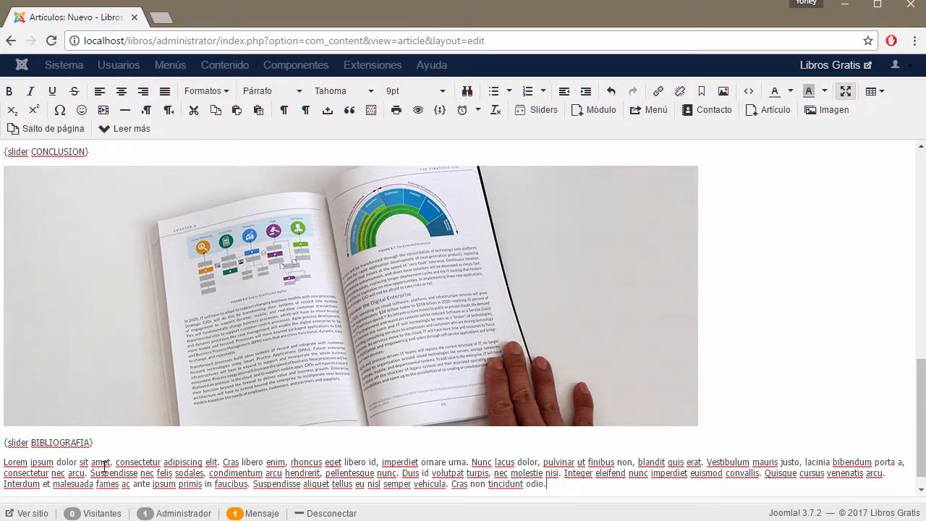
pyautogui.press('Return')
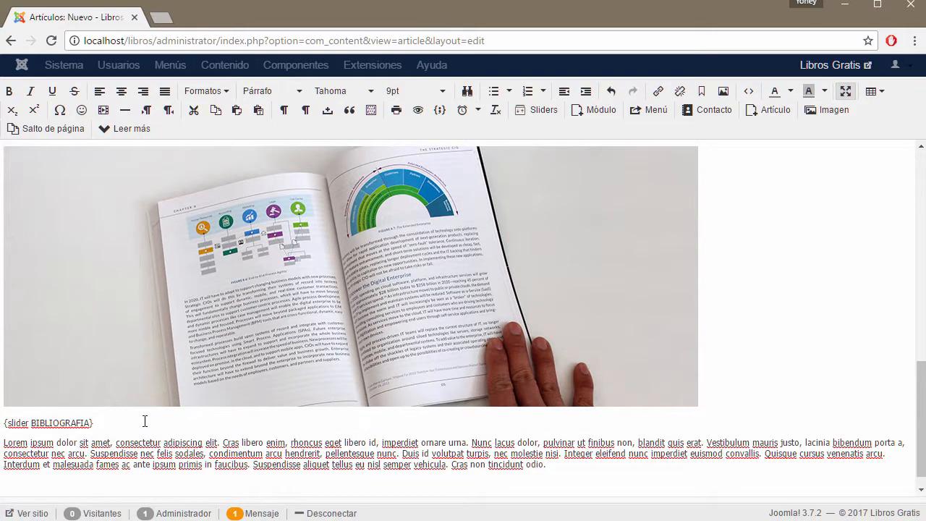
# Step: Upload portafolio-0.jpg and insert it after BIBLIOGRAFIA's Lorem ipsum text
pyautogui.click(830, 110)
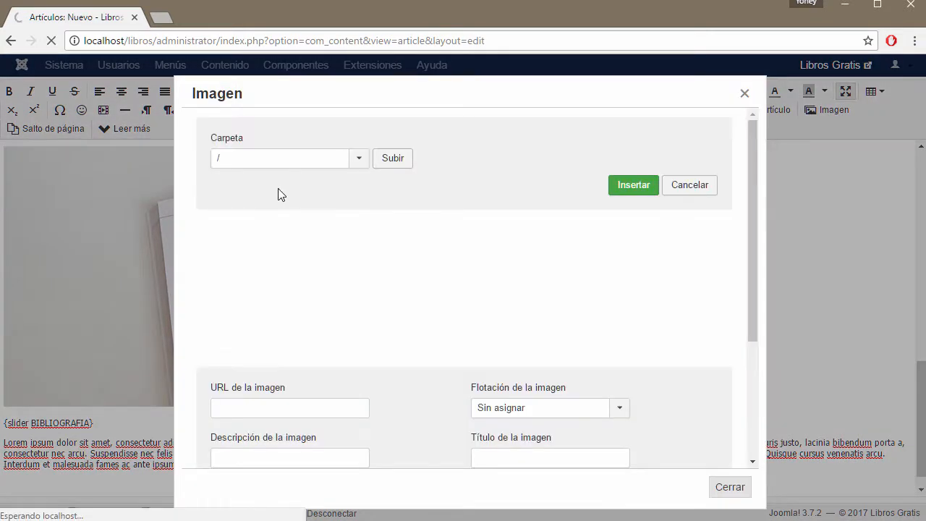
pyautogui.scroll(-3, 448, 391)
pyautogui.click(400, 387)
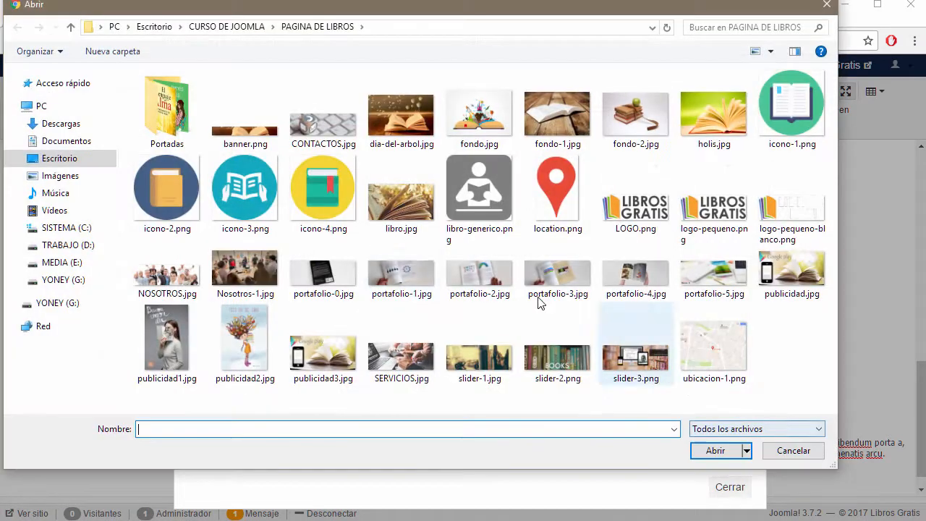
pyautogui.click(318, 276)
pyautogui.click(710, 454)
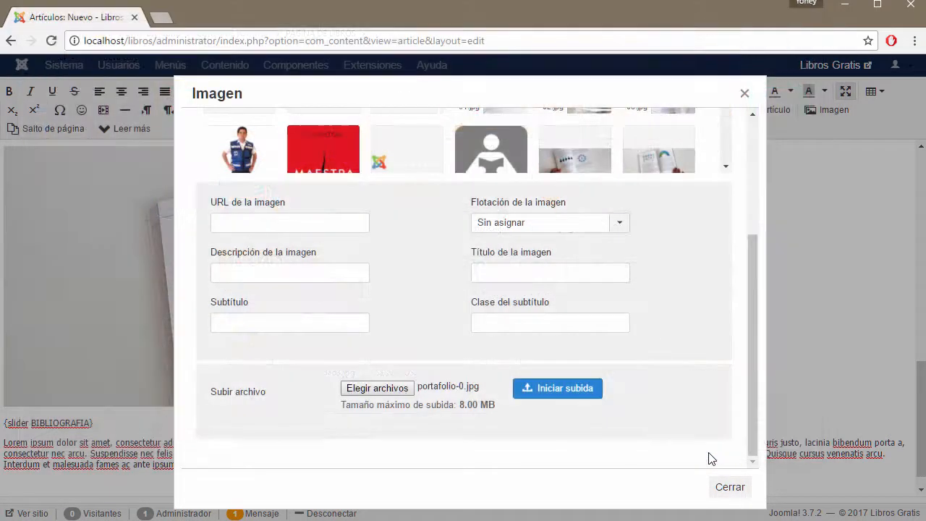
pyautogui.click(568, 396)
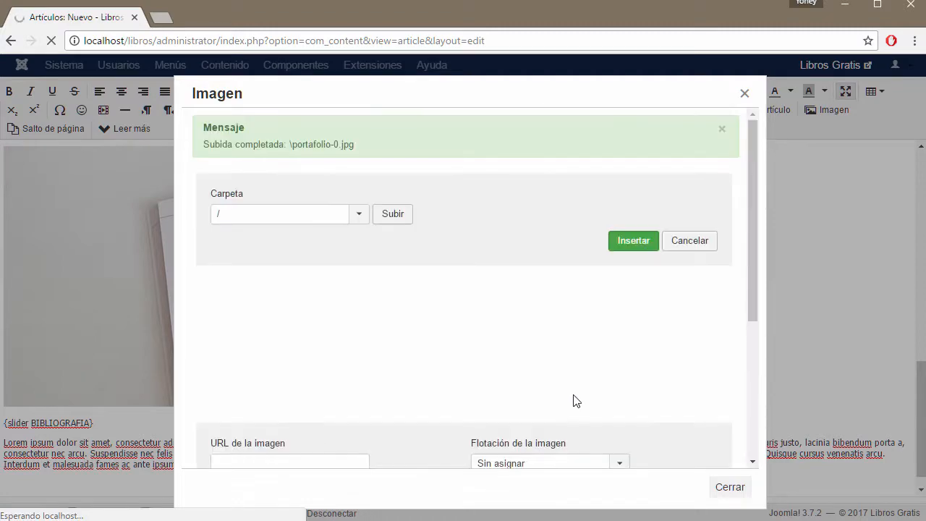
pyautogui.scroll(-3, 527, 400)
pyautogui.click(589, 292)
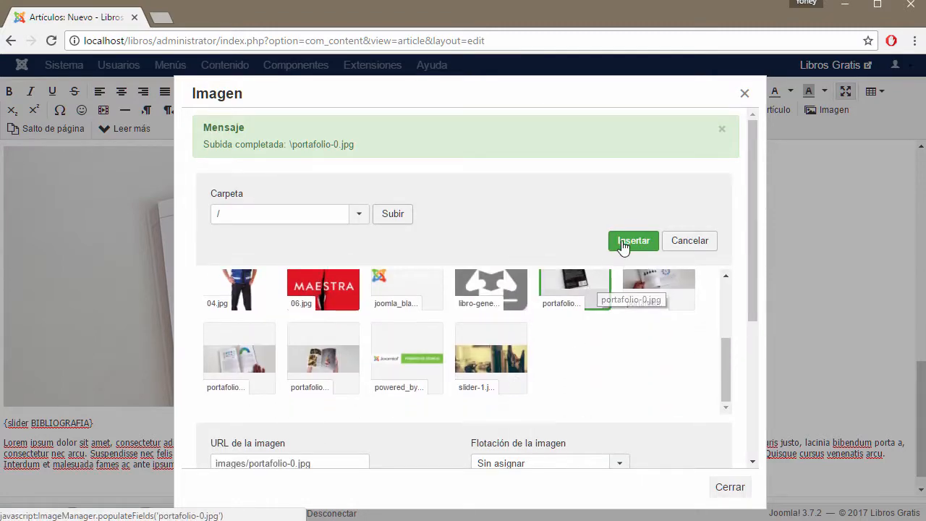
pyautogui.click(623, 243)
pyautogui.scroll(-4, 314, 391)
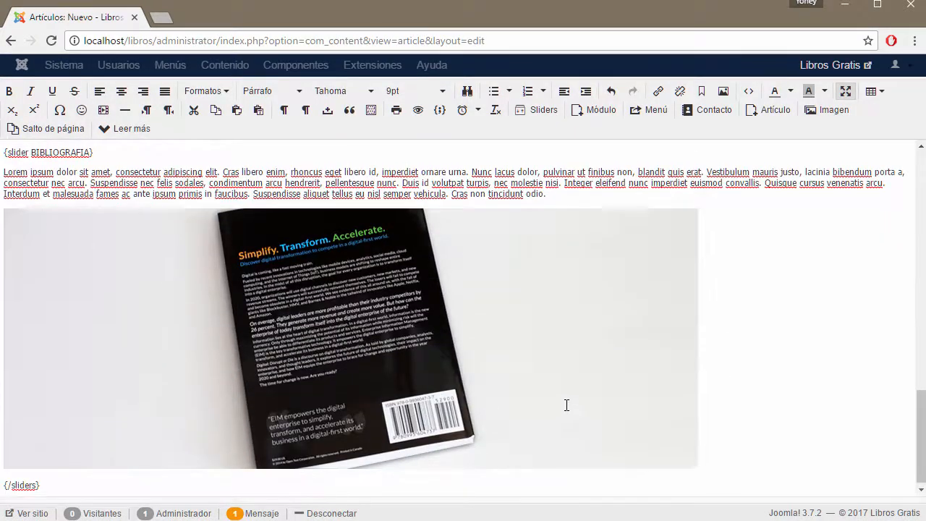
pyautogui.scroll(13, 567, 405)
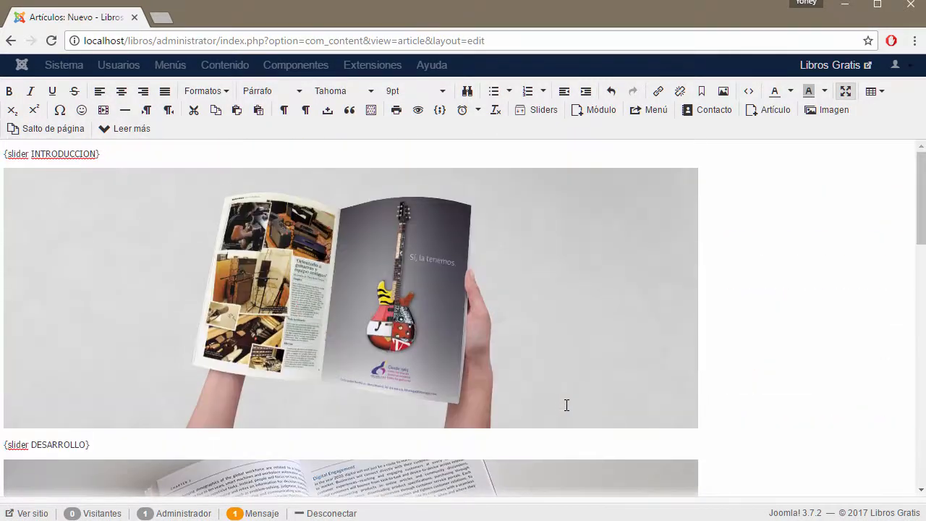
# Step: Title the article INFORME, keep it Uncategorised, and save and close
pyautogui.click(845, 91)
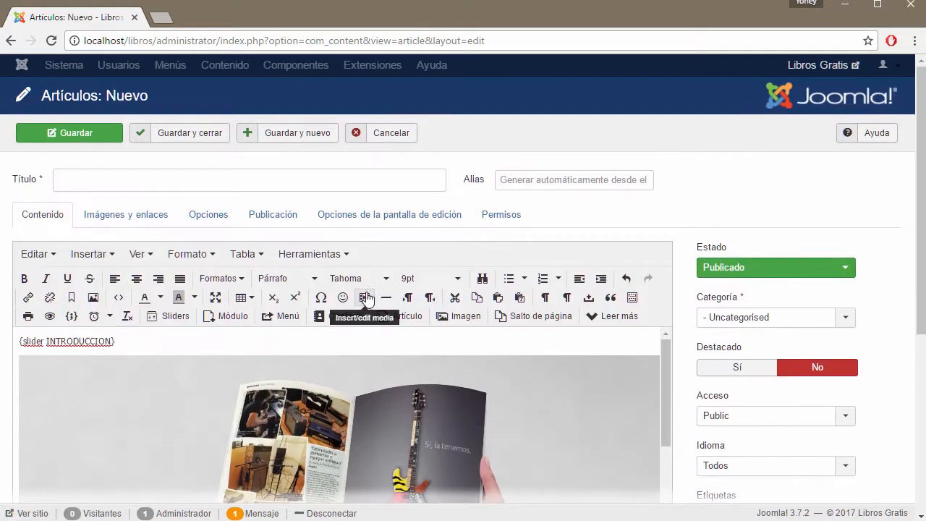
pyautogui.click(144, 177)
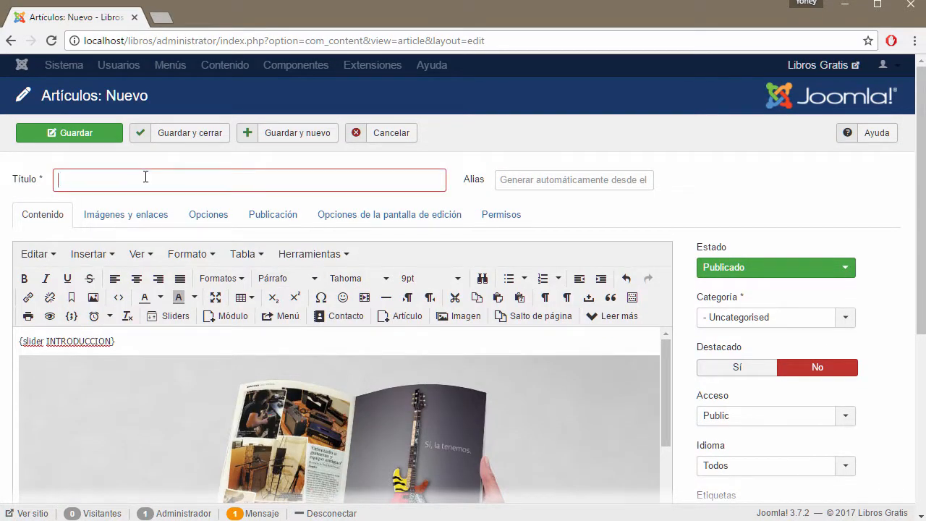
pyautogui.write('INFORME')
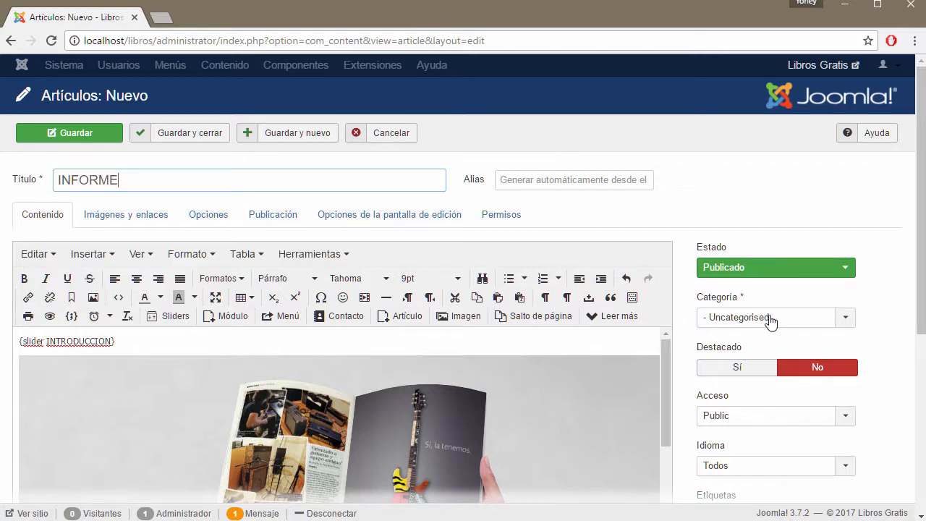
pyautogui.click(841, 318)
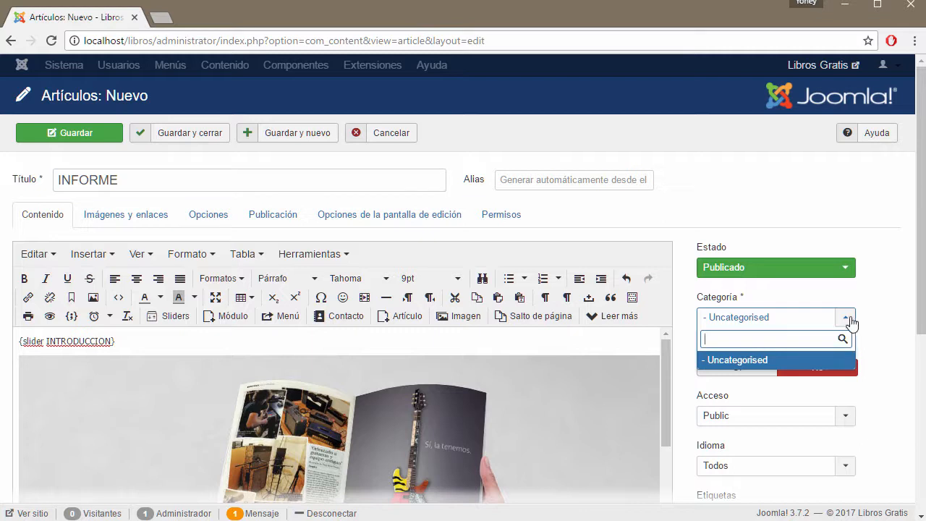
pyautogui.click(850, 321)
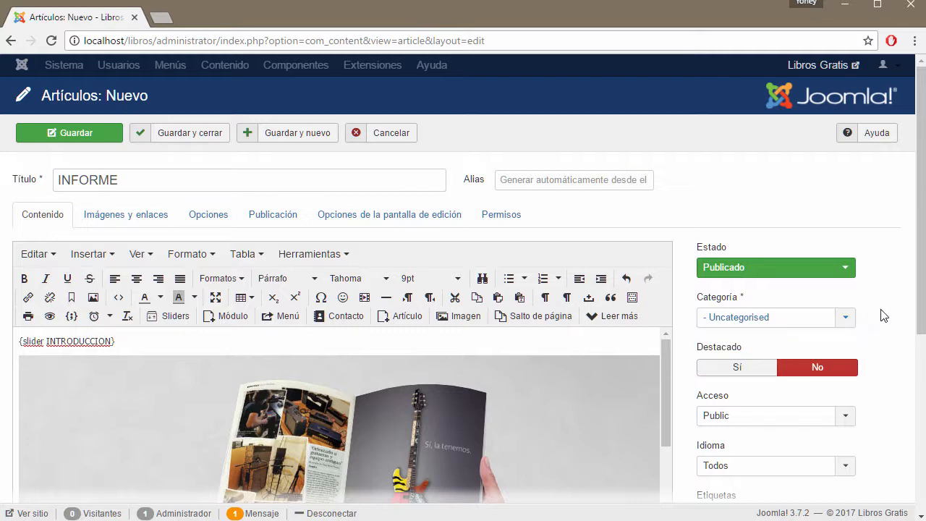
pyautogui.click(201, 140)
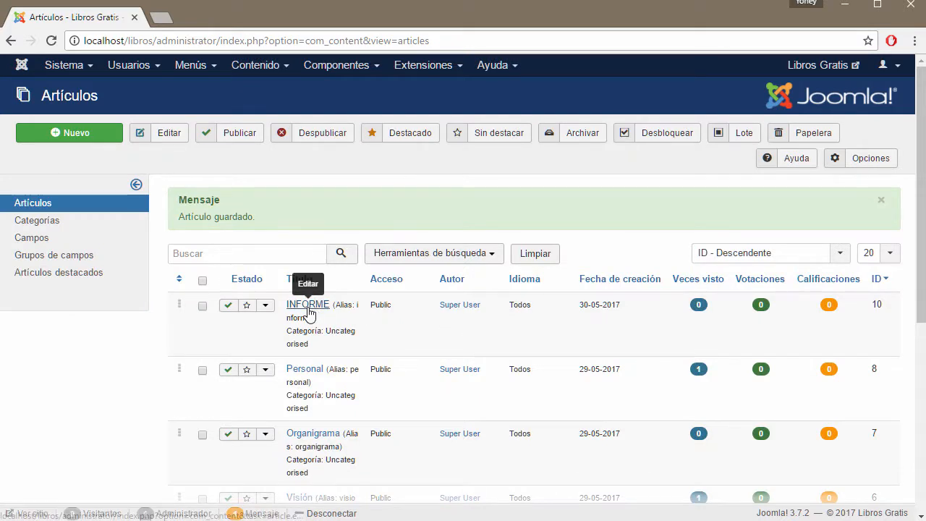
# Step: Start a new CENTRAL menu item titled INFORME
pyautogui.click(214, 67)
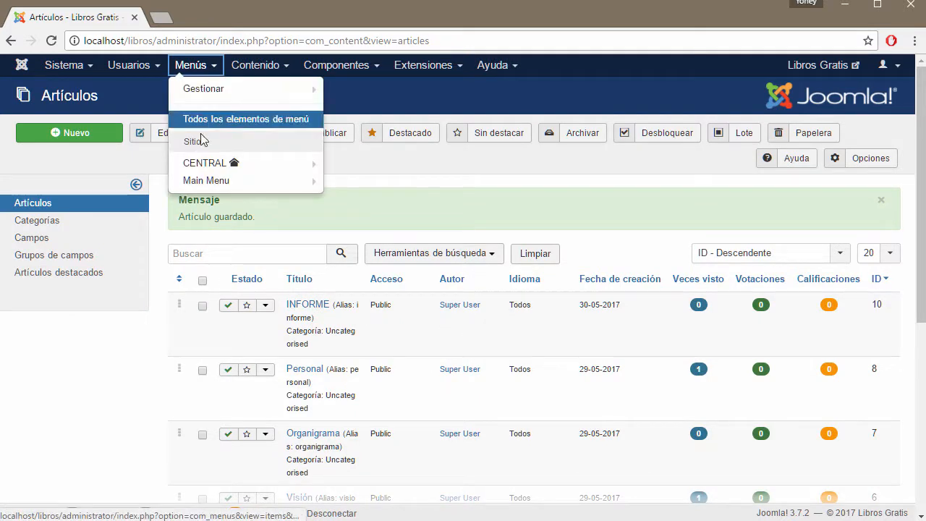
pyautogui.moveTo(202, 172)
pyautogui.click(373, 167)
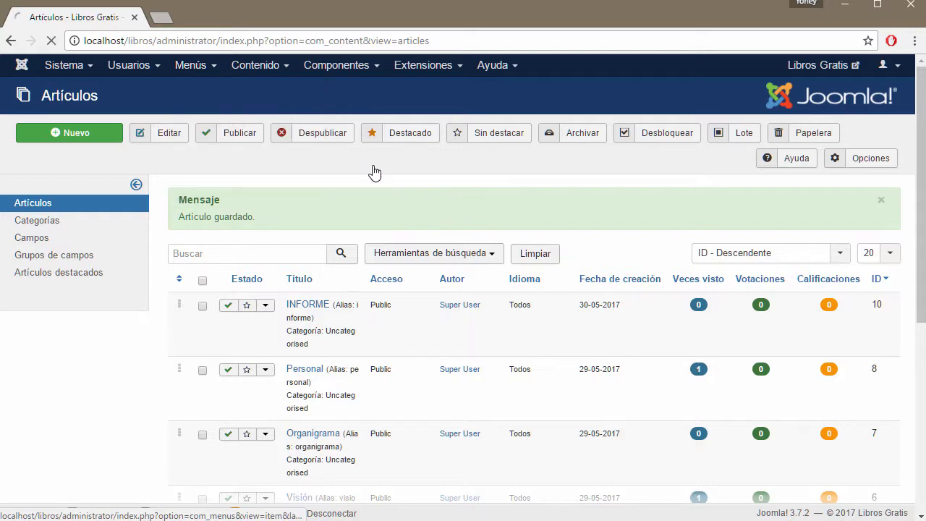
pyautogui.click(253, 176)
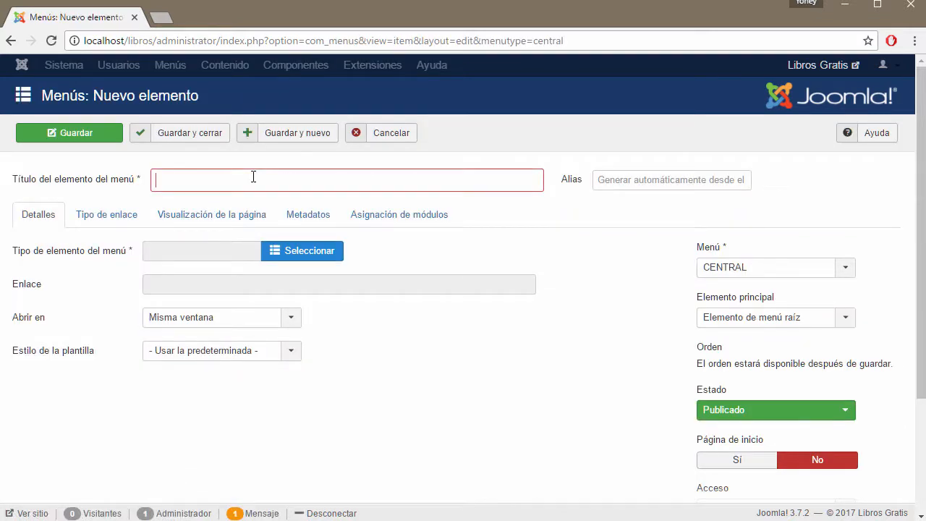
pyautogui.write('INFORME')
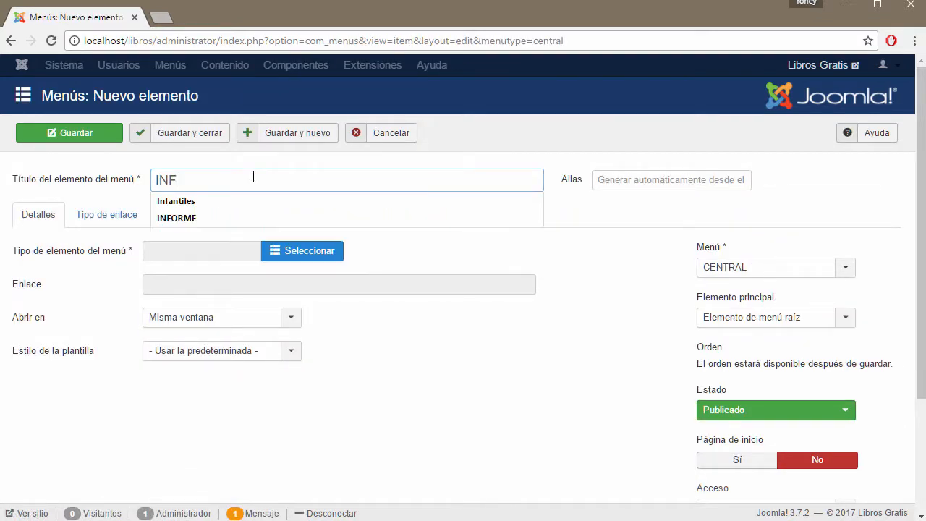
# Step: Make it a Mostrar un solo artículo item showing INFORME, save, and view the public site
pyautogui.click(302, 252)
pyautogui.click(135, 139)
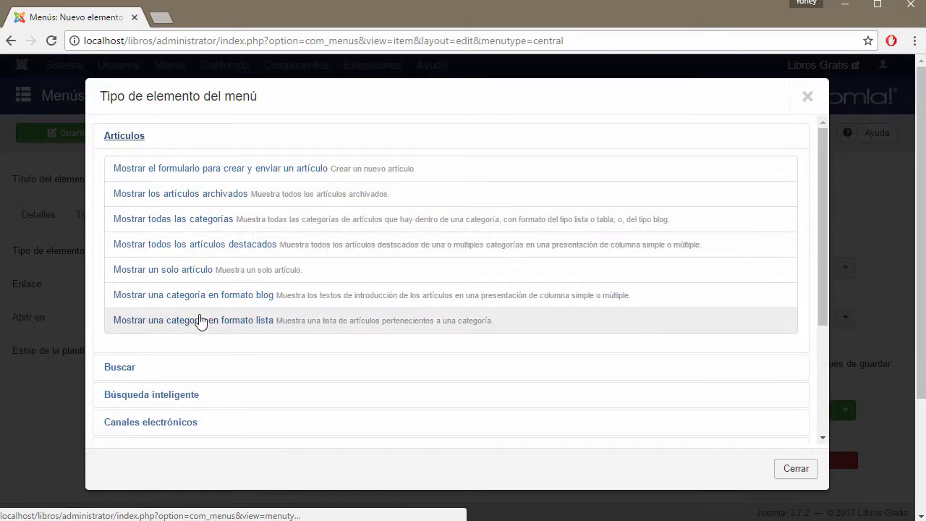
pyautogui.click(176, 269)
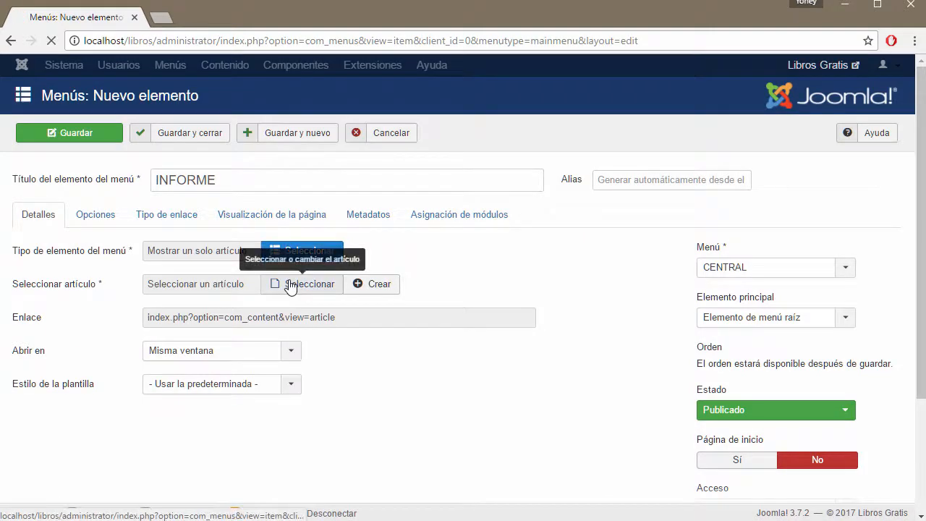
pyautogui.click(289, 284)
pyautogui.click(165, 198)
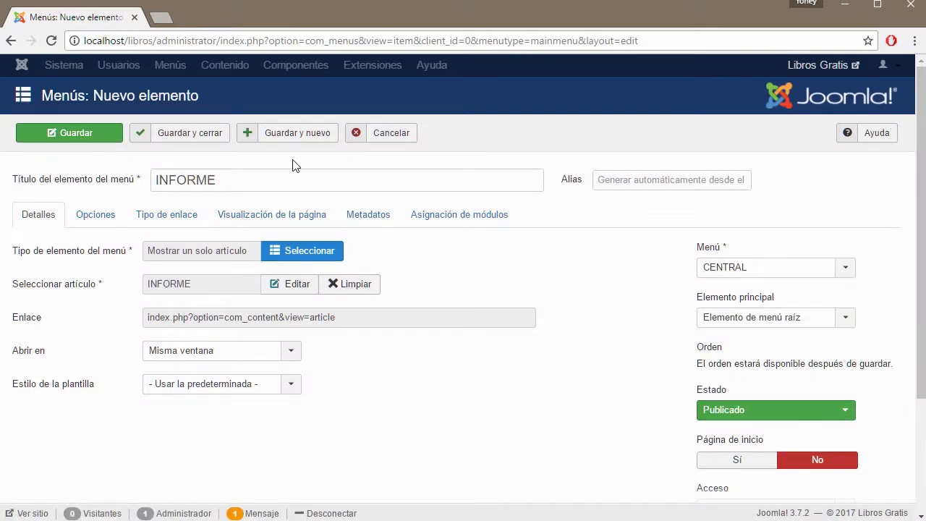
pyautogui.click(79, 135)
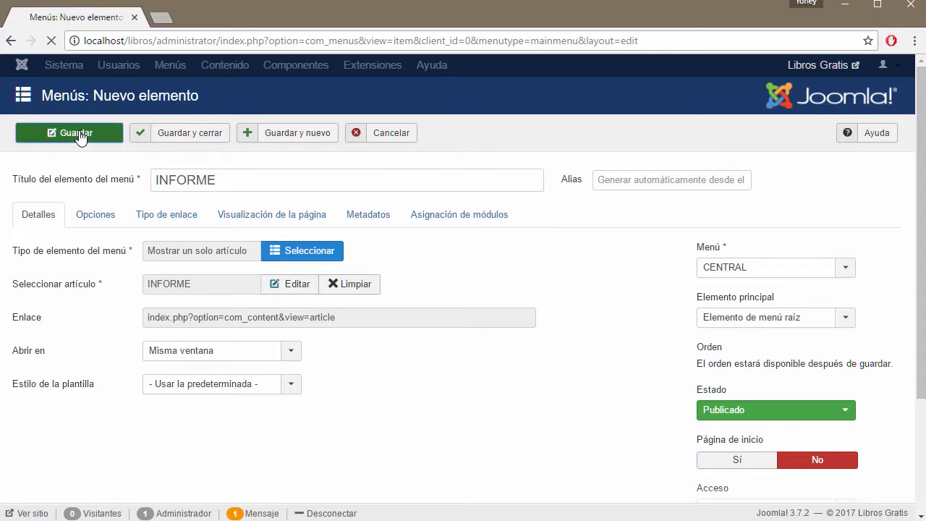
pyautogui.click(855, 68)
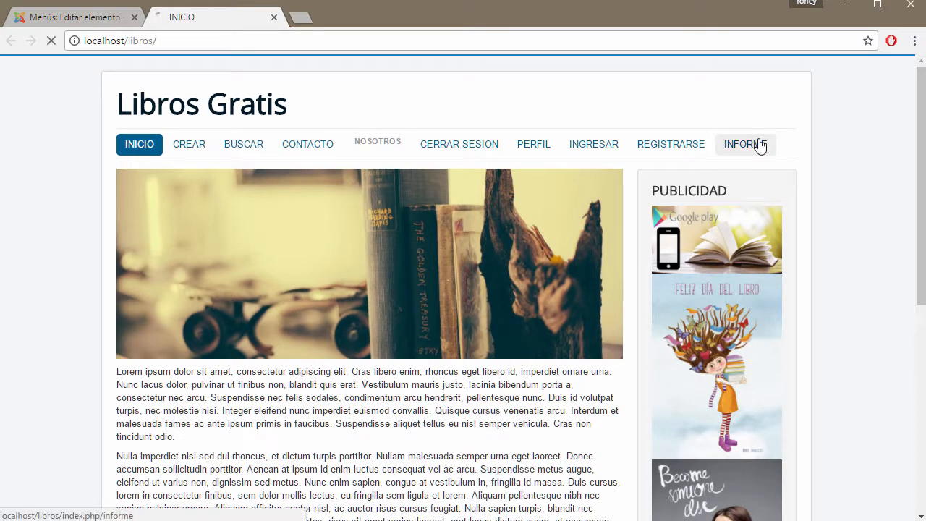
# Step: On the public INFORME page, toggle the INTRODUCCION, DESARROLLO, CONCLUSION and BIBLIOGRAFIA sliders
pyautogui.click(760, 146)
pyautogui.scroll(-3, 481, 285)
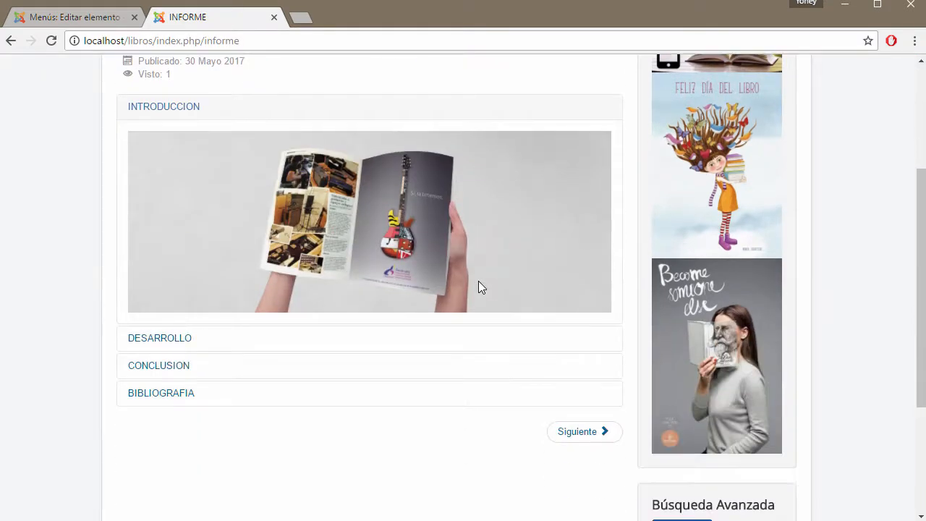
pyautogui.scroll(-3, 477, 286)
pyautogui.scroll(3, 475, 287)
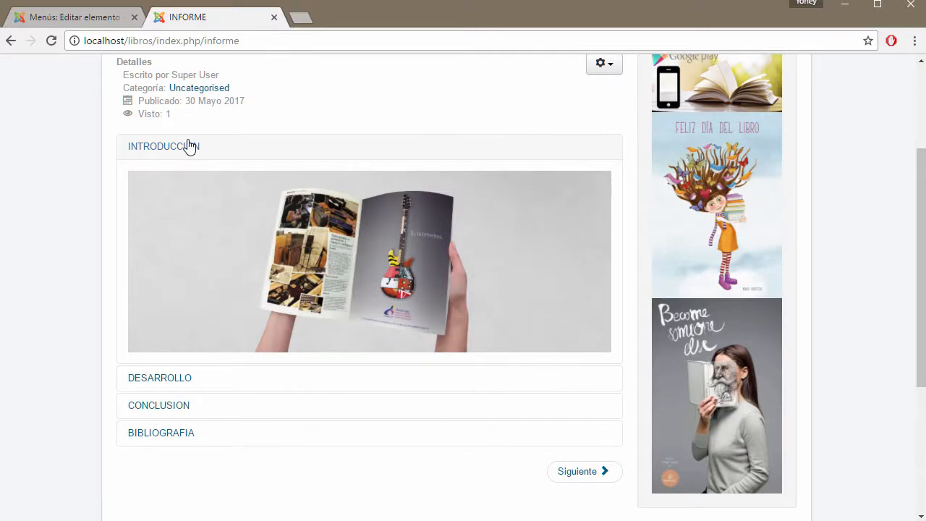
pyautogui.click(186, 148)
pyautogui.click(178, 182)
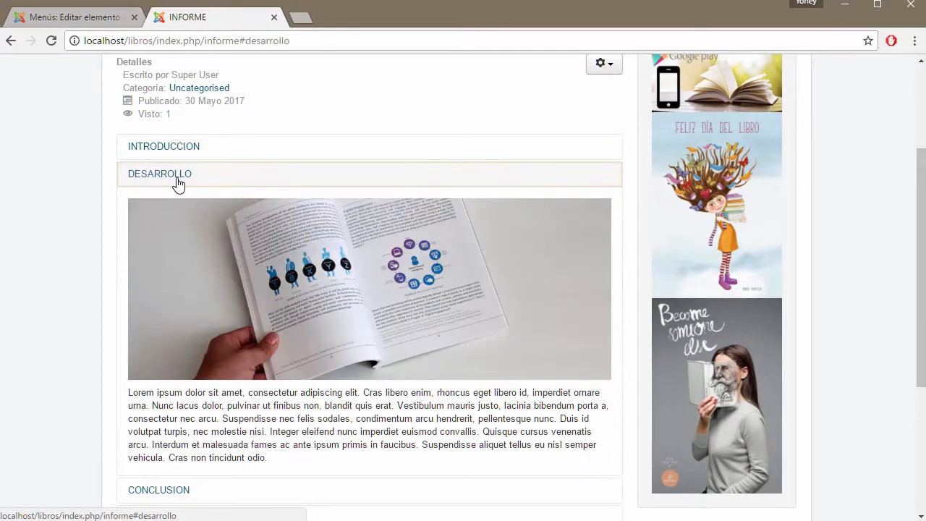
pyautogui.click(179, 183)
pyautogui.click(165, 205)
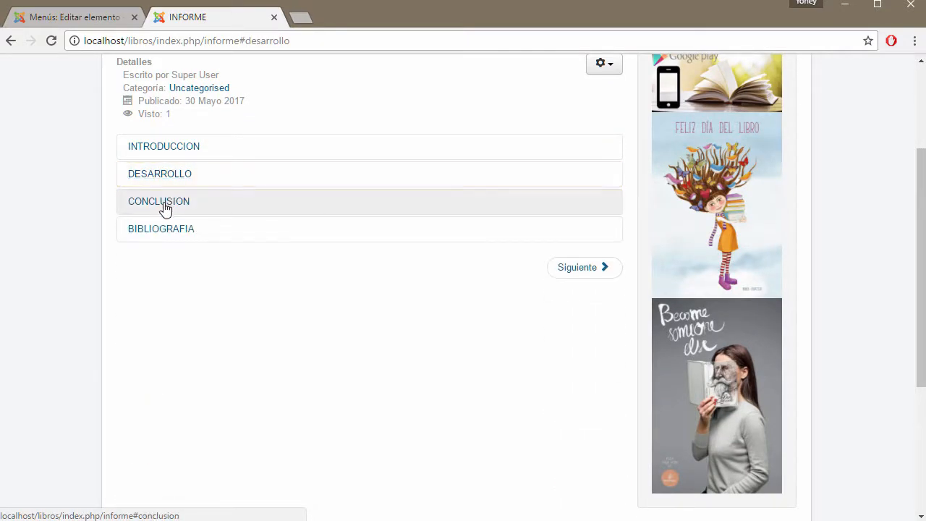
pyautogui.click(165, 206)
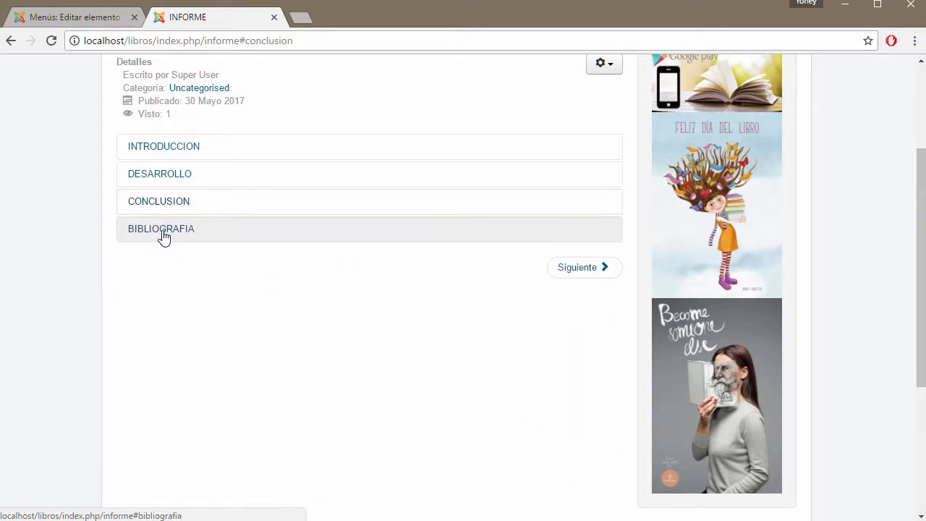
pyautogui.click(164, 233)
pyautogui.click(164, 234)
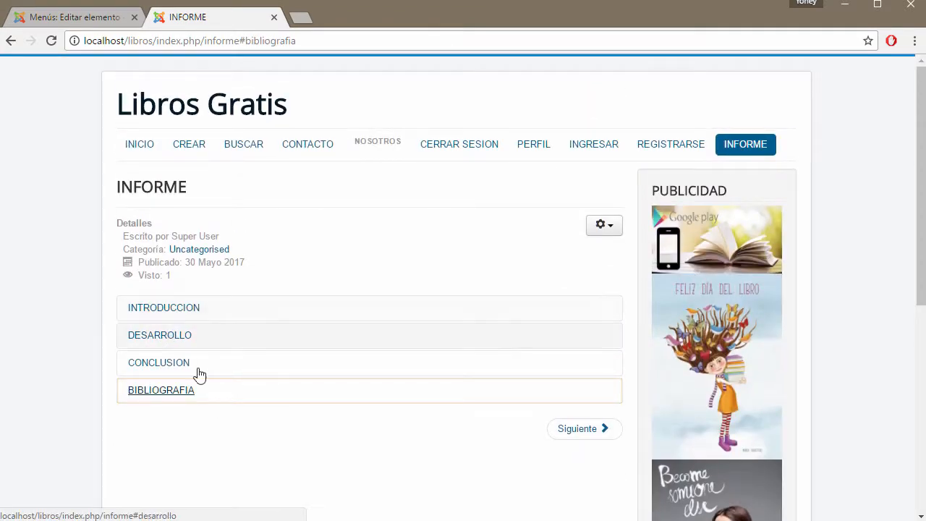
# Step: Back in the administrator, close the INFORME menu item editor and open Extensiones > Plugins
pyautogui.click(120, 17)
pyautogui.click(509, 138)
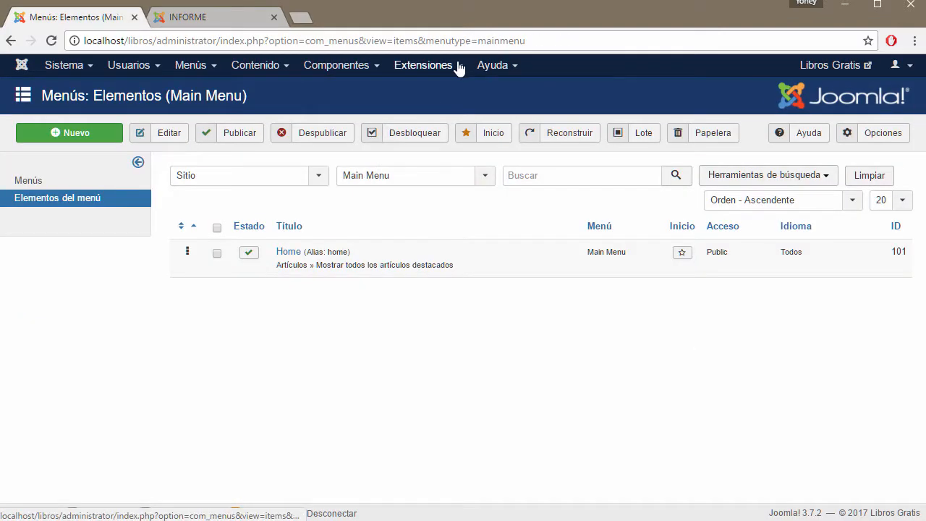
pyautogui.click(420, 65)
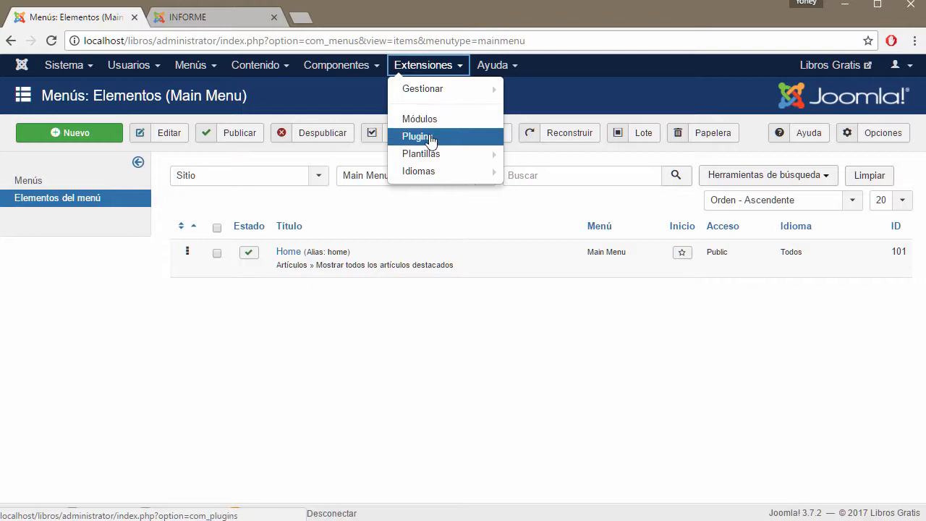
pyautogui.click(428, 138)
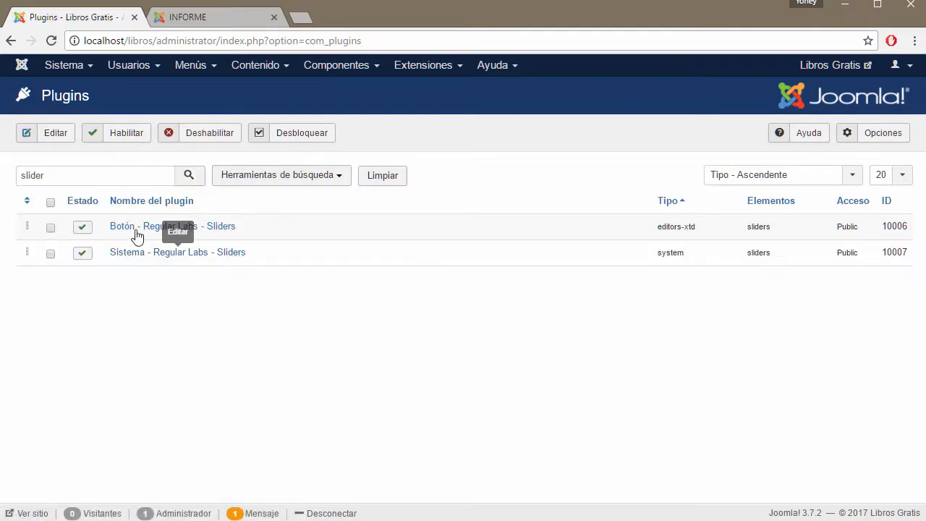
pyautogui.doubleClick(32, 175)
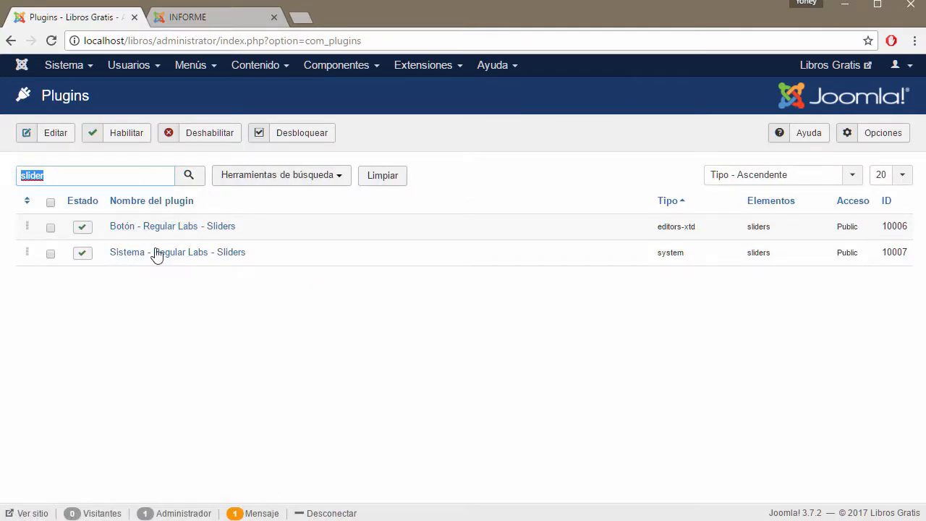
pyautogui.click(167, 253)
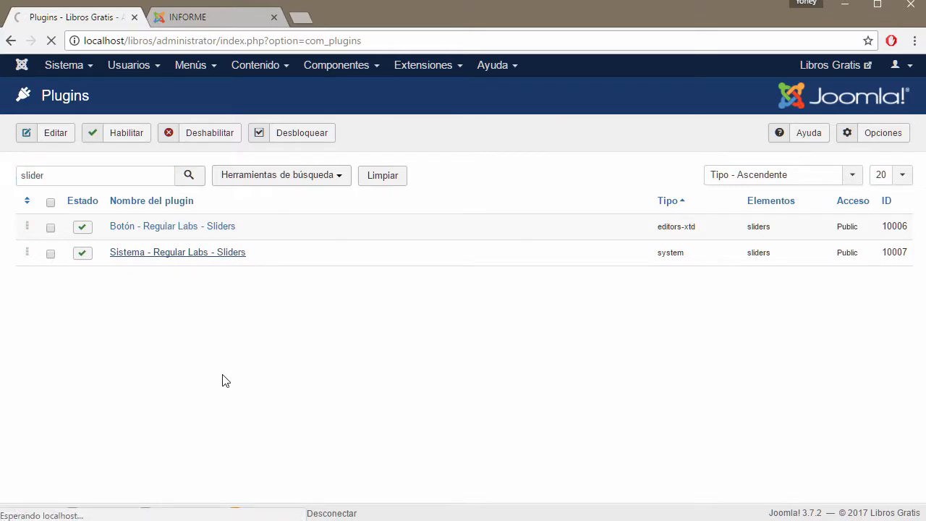
pyautogui.scroll(-3, 304, 357)
pyautogui.scroll(-1, 306, 362)
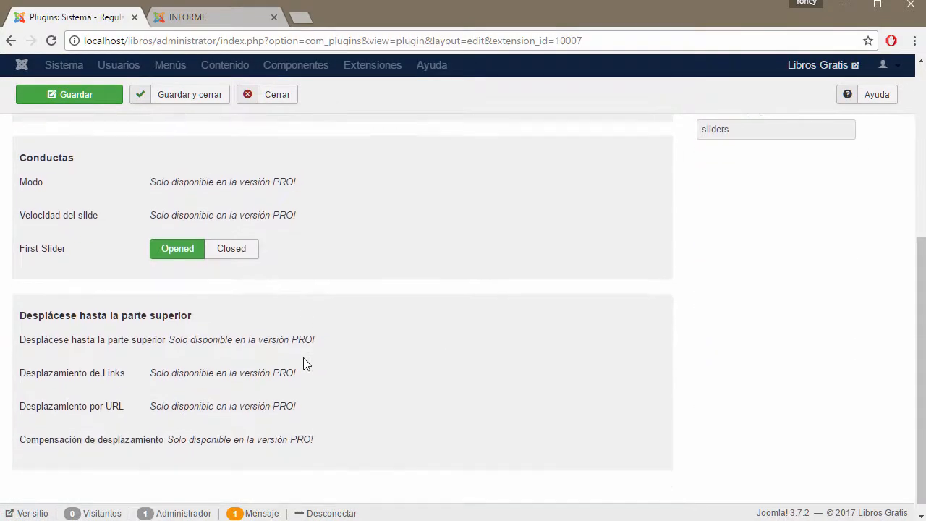
pyautogui.scroll(3, 305, 363)
pyautogui.scroll(2, 153, 299)
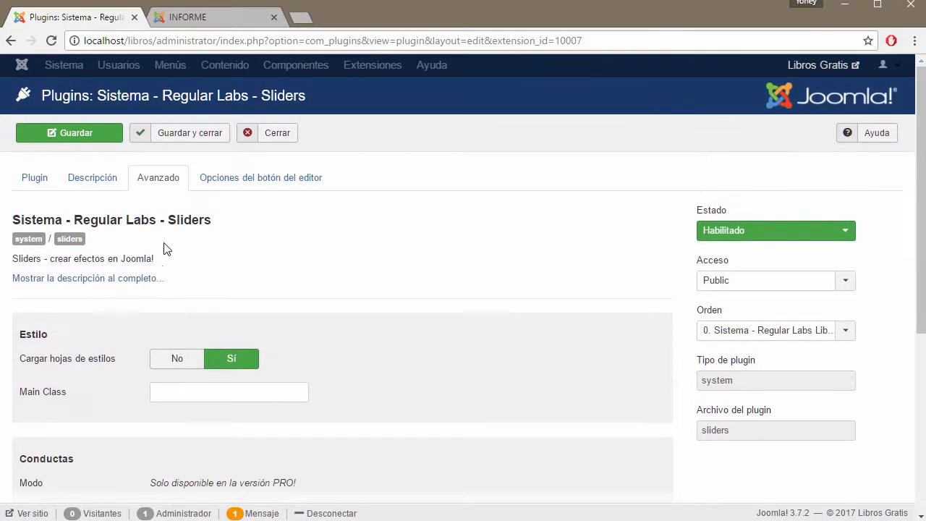
pyautogui.click(83, 180)
pyautogui.scroll(-1, 385, 385)
pyautogui.scroll(-7, 385, 385)
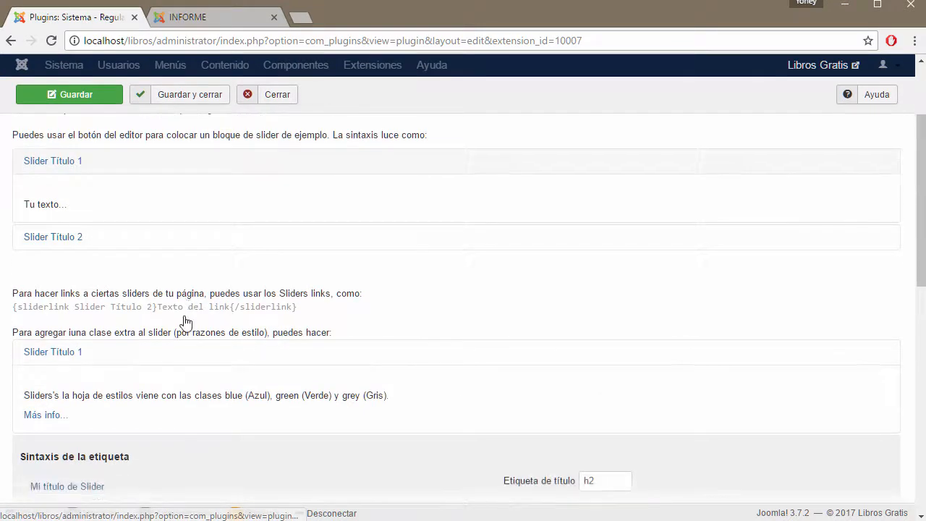
pyautogui.scroll(2, 136, 260)
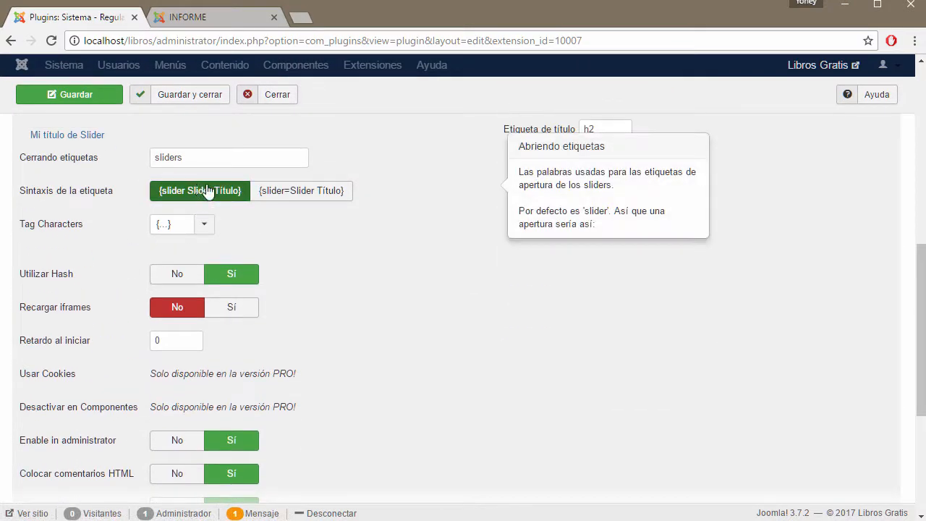
pyautogui.moveTo(81, 230)
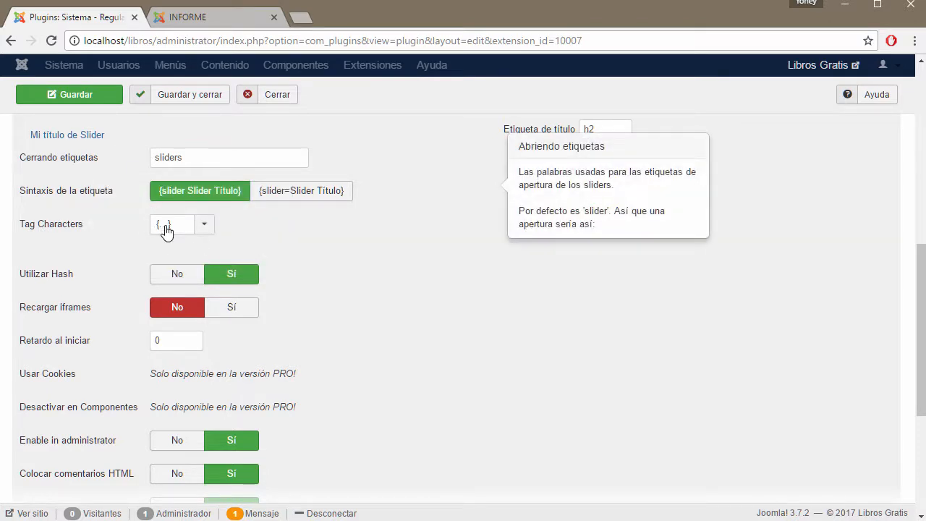
pyautogui.scroll(-2, 393, 366)
pyautogui.scroll(-2, 382, 362)
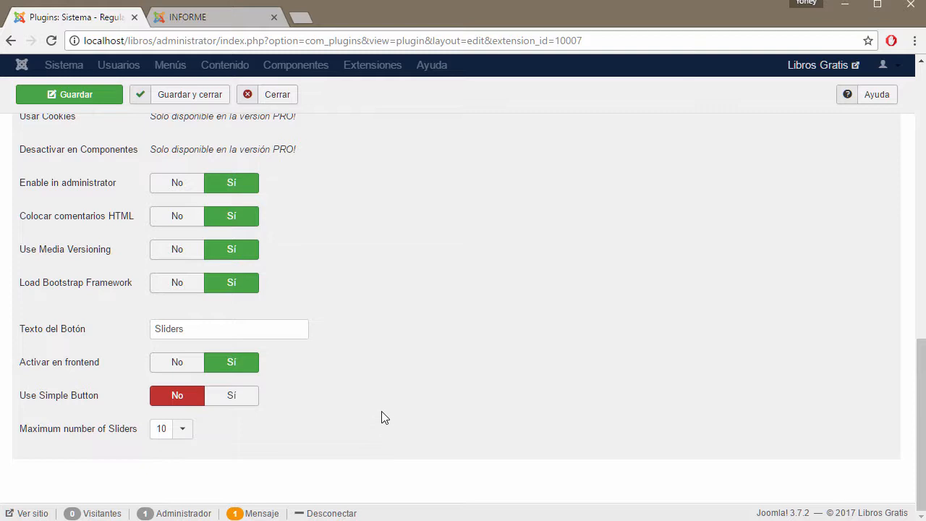
pyautogui.scroll(2, 400, 415)
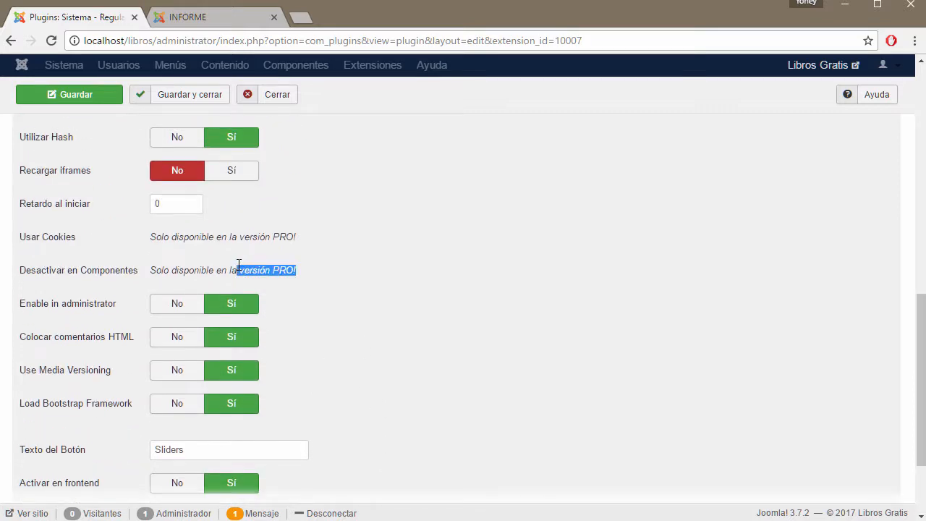
pyautogui.moveTo(298, 236); pyautogui.dragTo(259, 239)
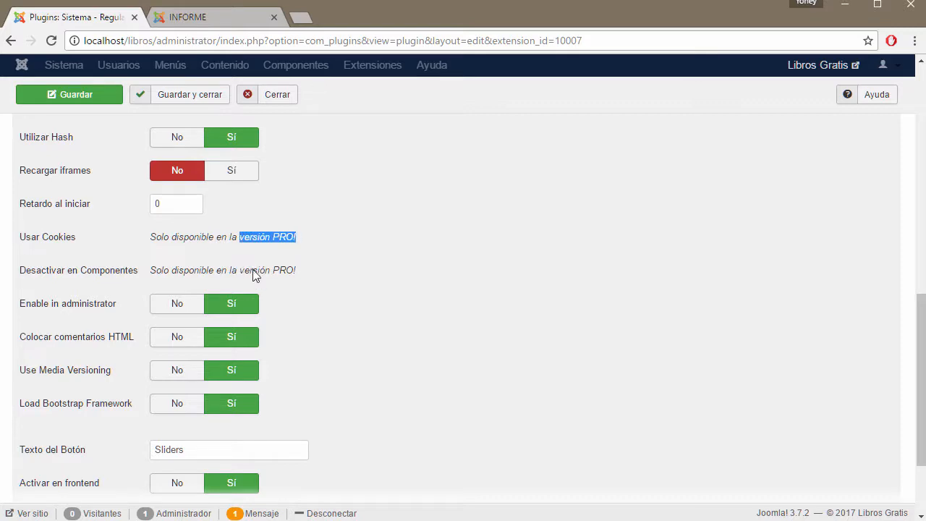
pyautogui.scroll(10, 296, 335)
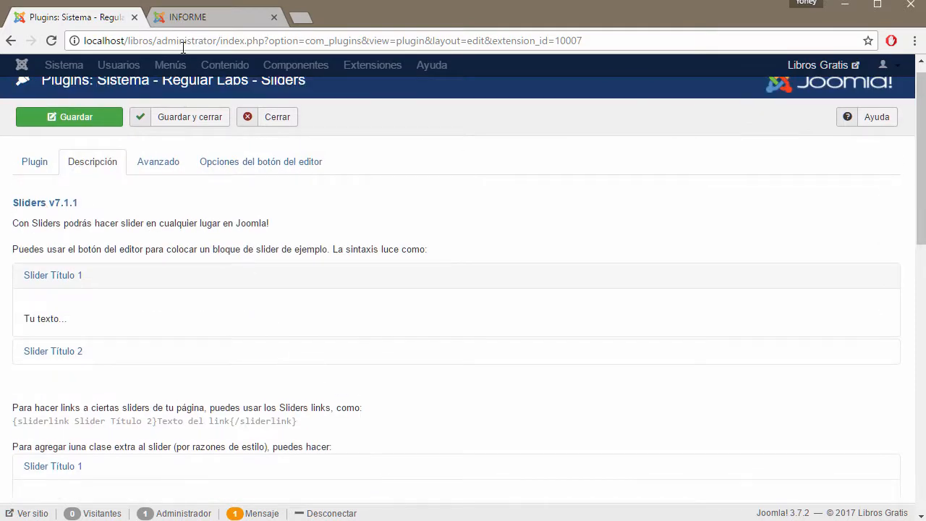
# Step: Toggle INTRODUCCION on the front-end INFORME page, then close that tab and the unchanged Sliders plugin settings
pyautogui.click(243, 17)
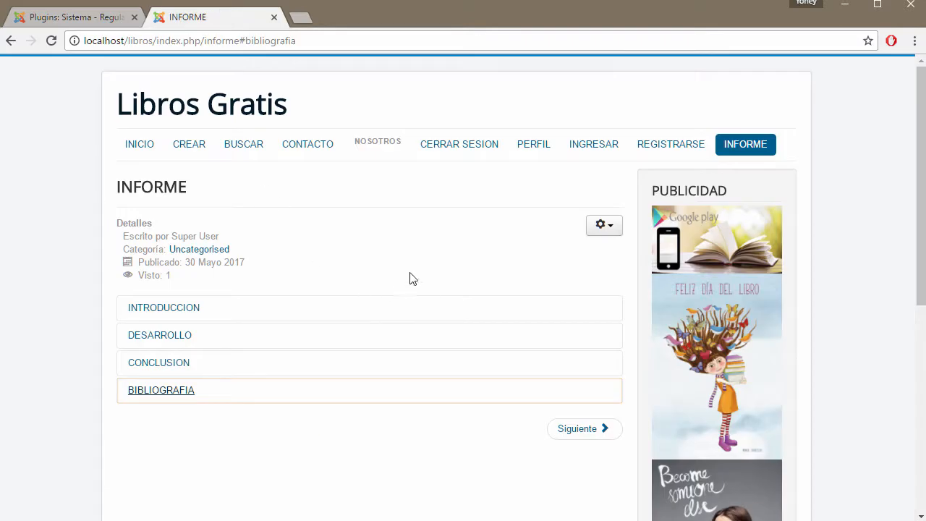
pyautogui.click(209, 314)
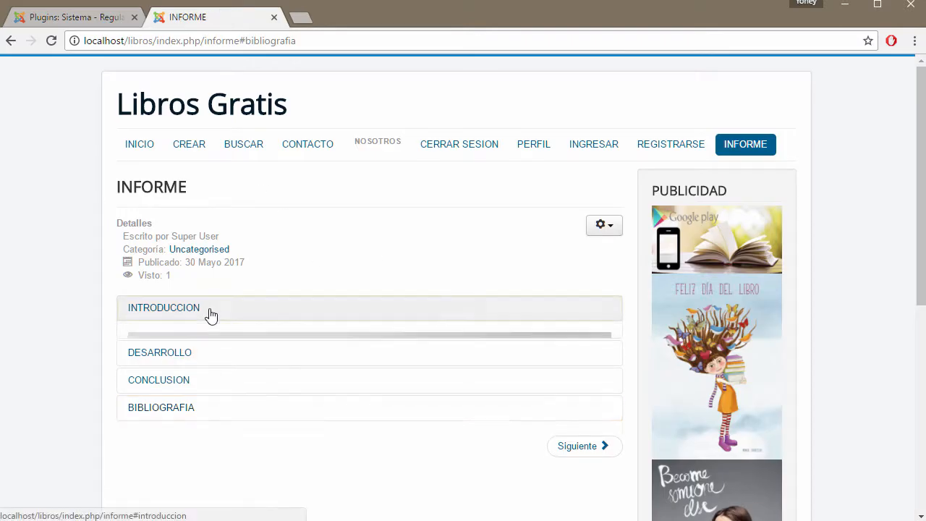
pyautogui.click(209, 314)
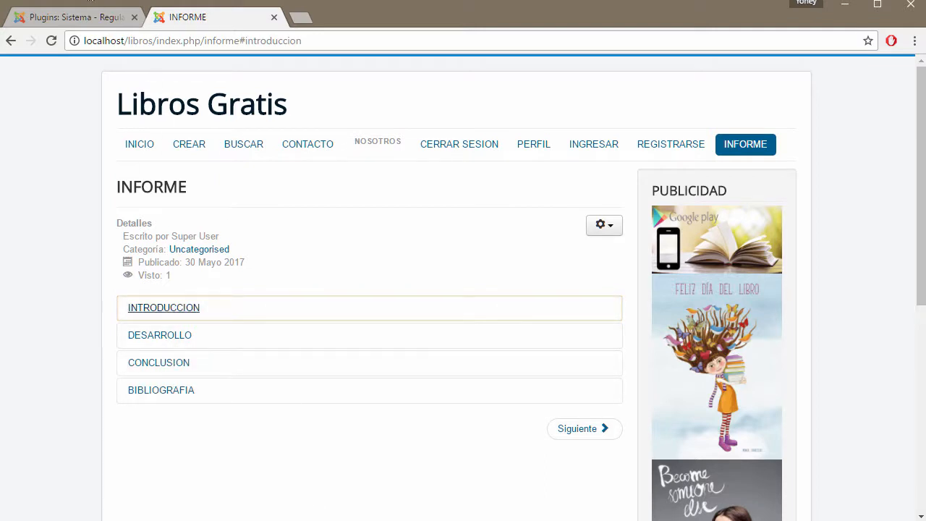
pyautogui.click(273, 17)
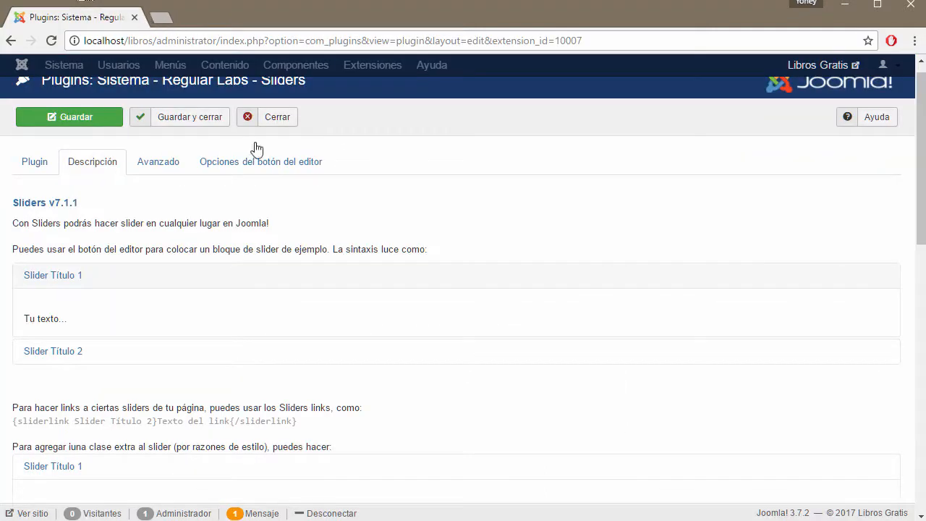
pyautogui.click(288, 120)
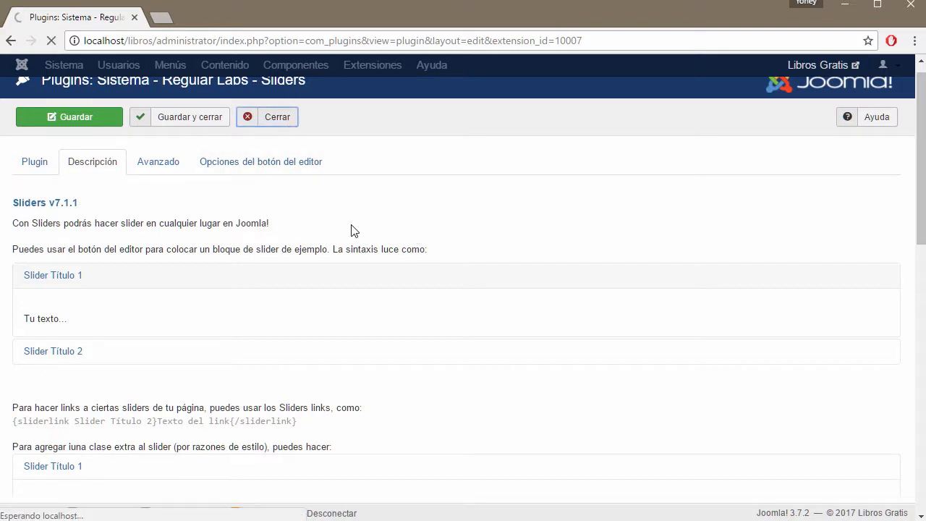
pyautogui.click(460, 66)
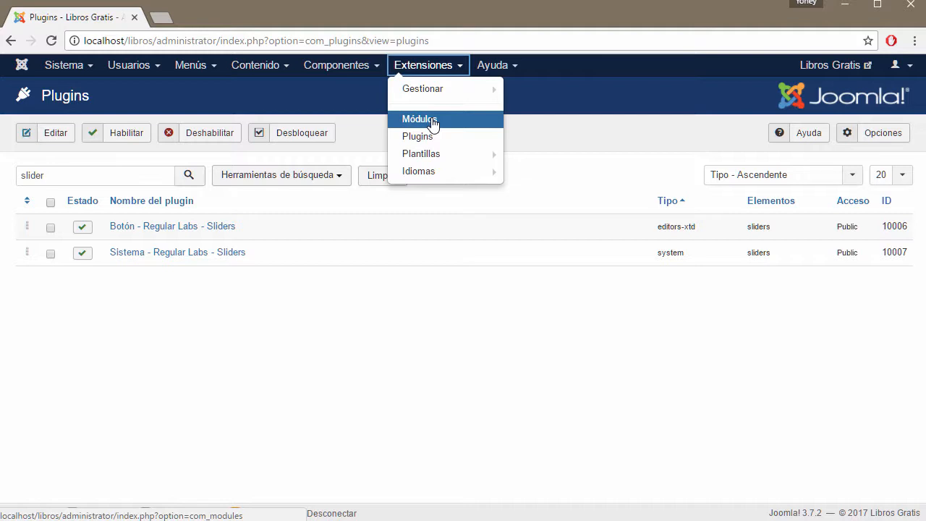
# Step: Upload plantilla-jl_business_ii_free_j3x_installation_1.0.4.zip from CURSO DE JOOMLA via Extensiones > Gestionar > Instalar
pyautogui.moveTo(427, 91)
pyautogui.click(533, 89)
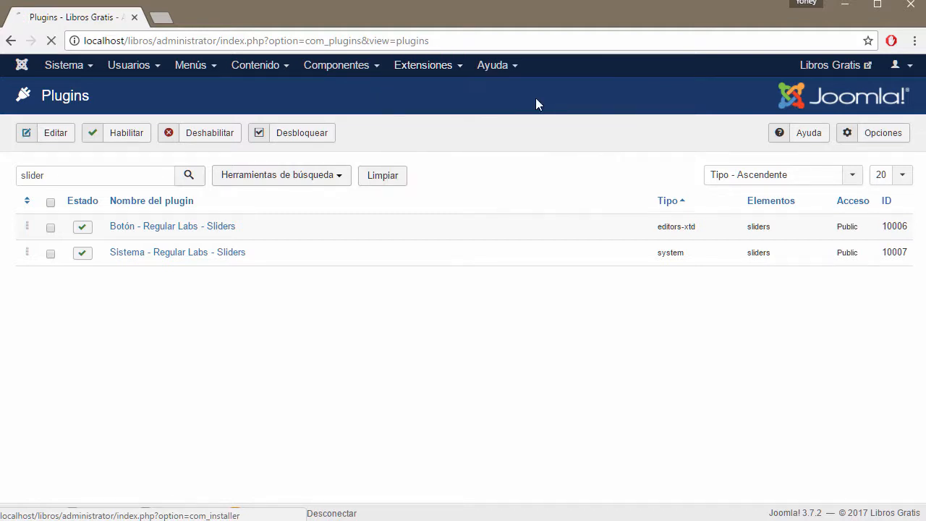
pyautogui.click(456, 65)
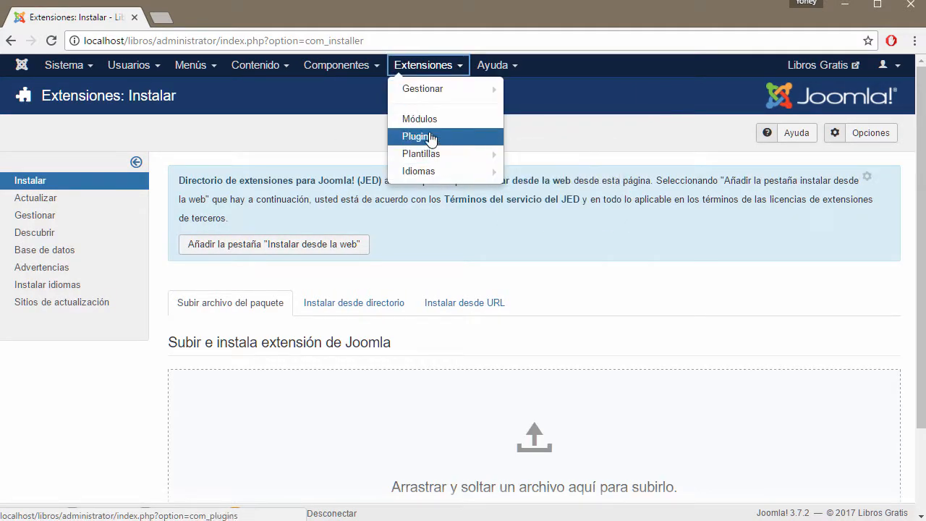
pyautogui.moveTo(441, 93)
pyautogui.moveTo(432, 175)
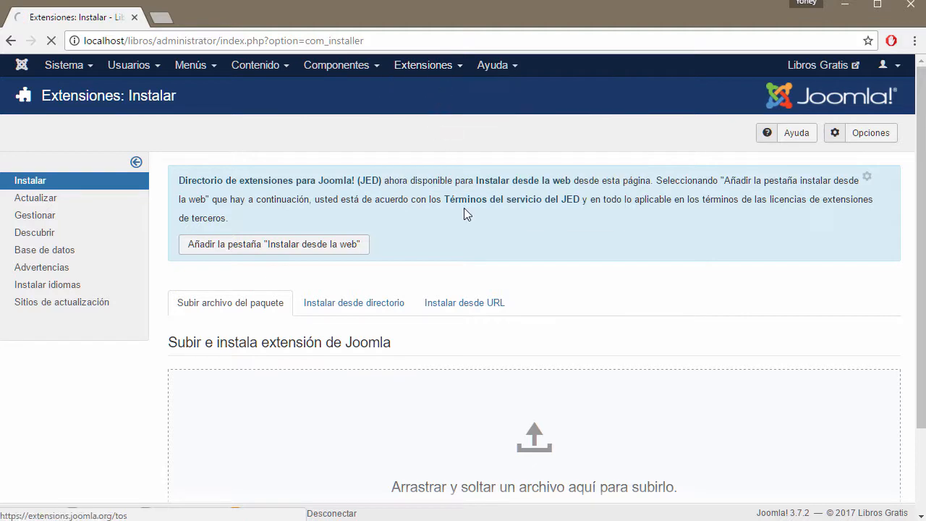
pyautogui.scroll(-1, 589, 261)
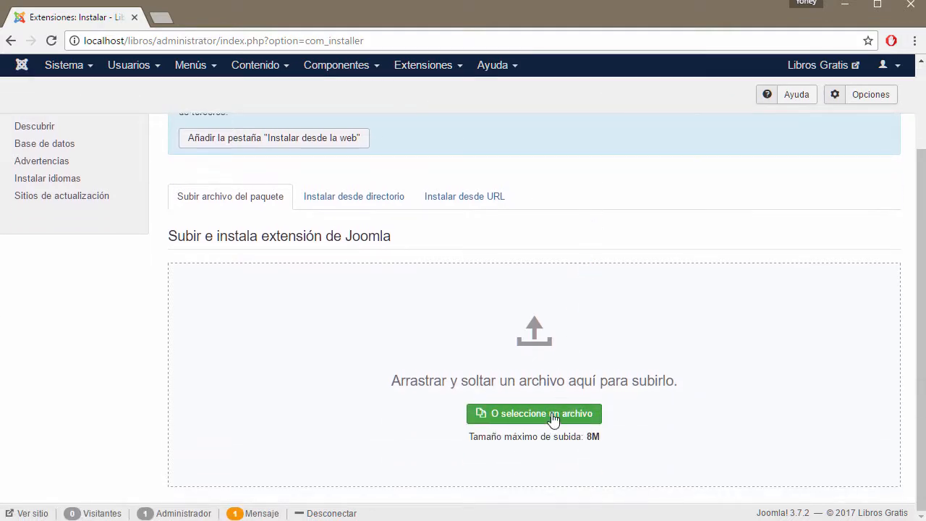
pyautogui.click(554, 419)
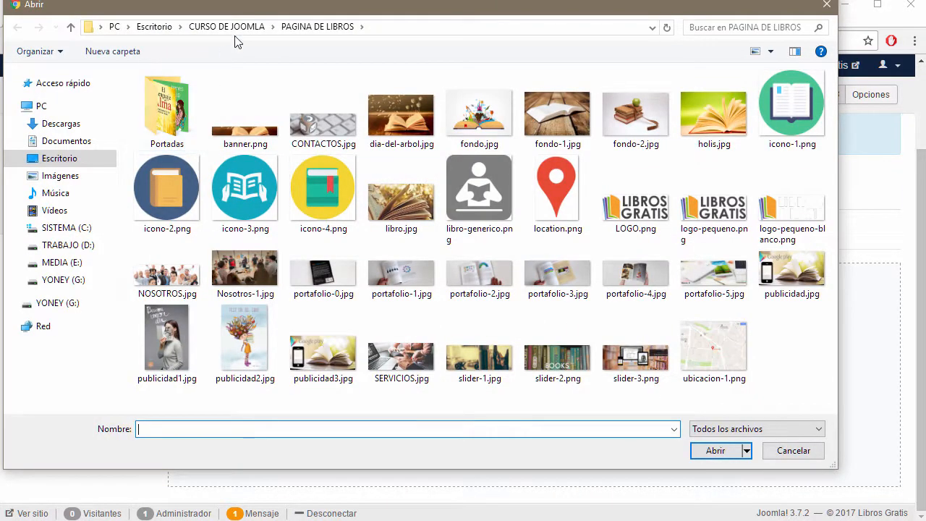
pyautogui.click(236, 29)
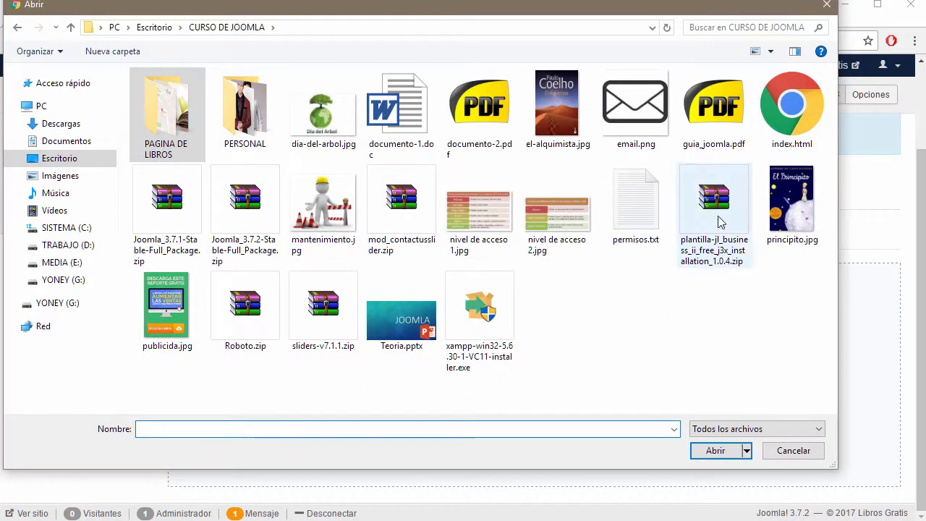
pyautogui.click(720, 222)
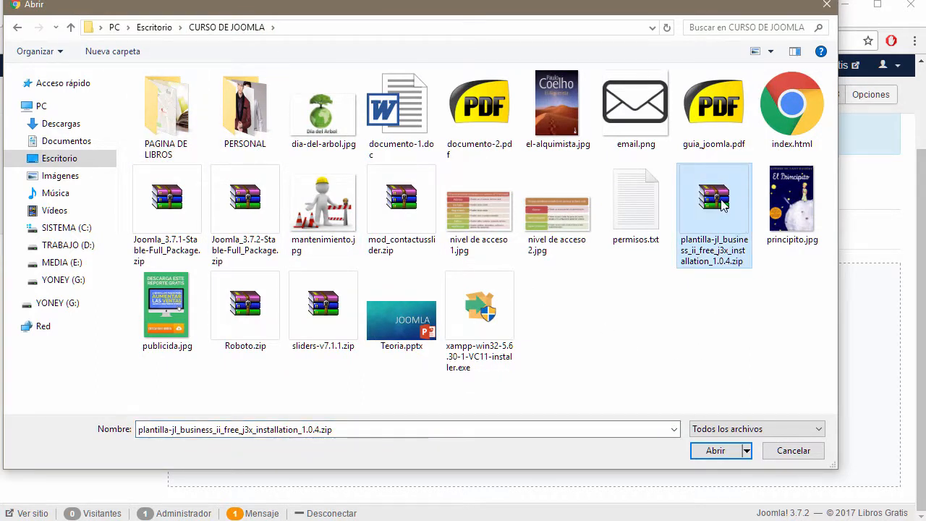
pyautogui.click(715, 450)
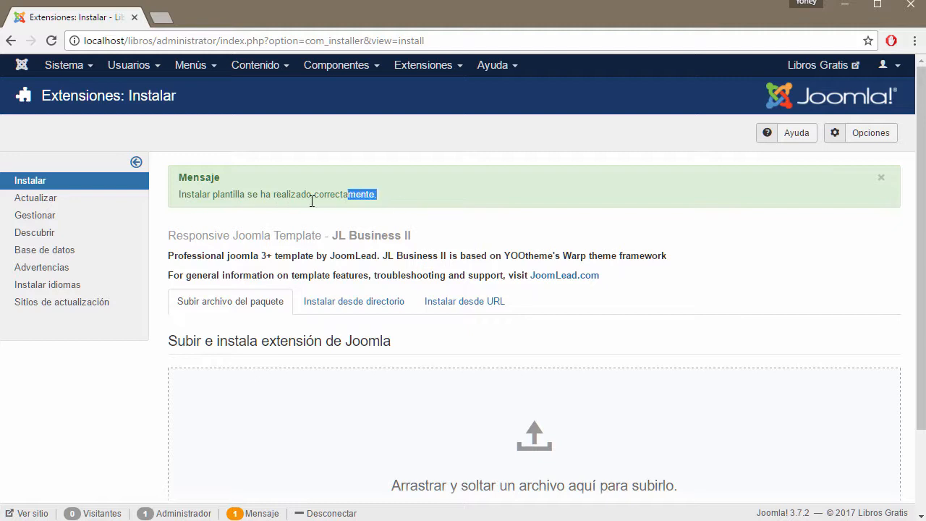
# Step: Read the JL Business II success message, highlighting its Joomla 3+ compatibility note
pyautogui.moveTo(311, 202); pyautogui.dragTo(274, 202)
pyautogui.scroll(-2, 575, 250)
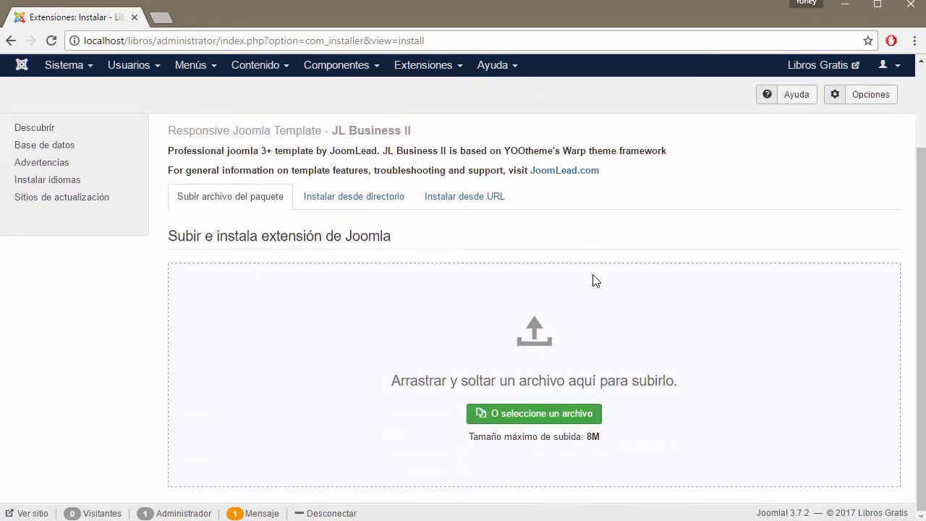
pyautogui.scroll(2, 497, 306)
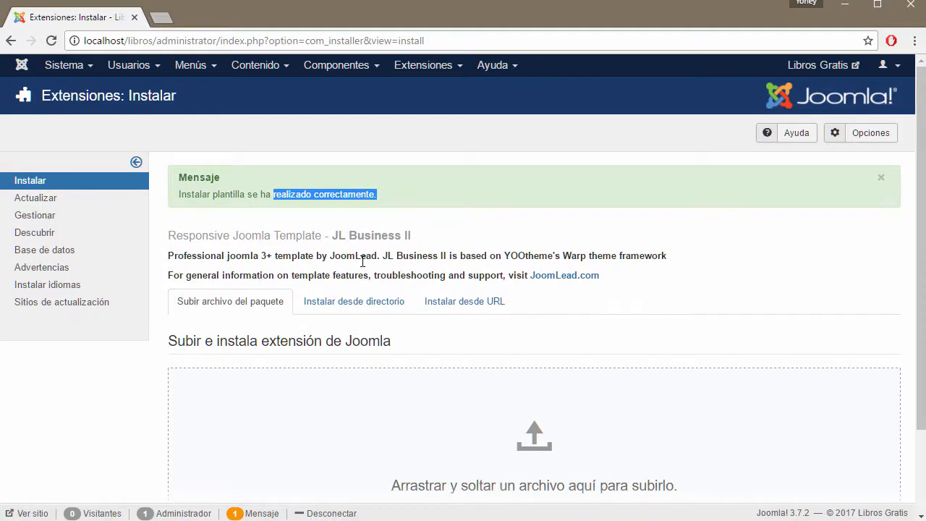
pyautogui.moveTo(272, 256); pyautogui.dragTo(265, 256)
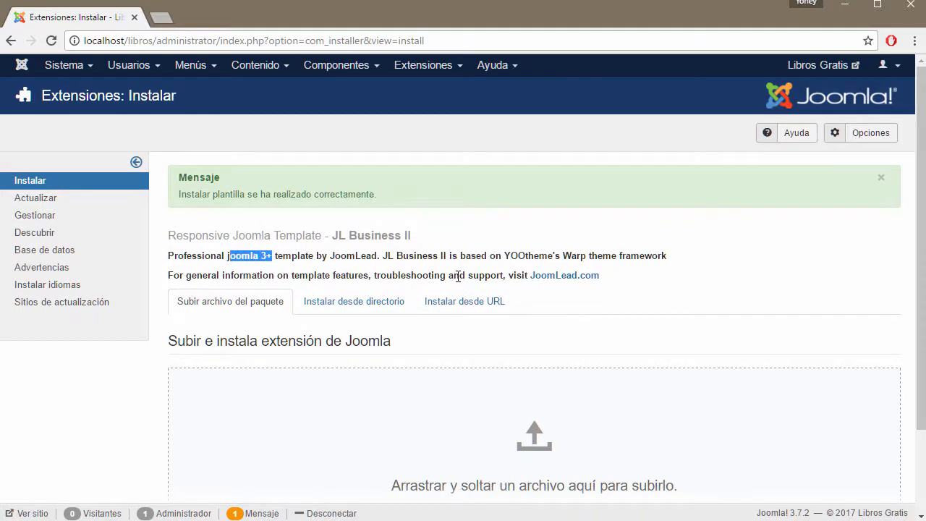
pyautogui.click(460, 68)
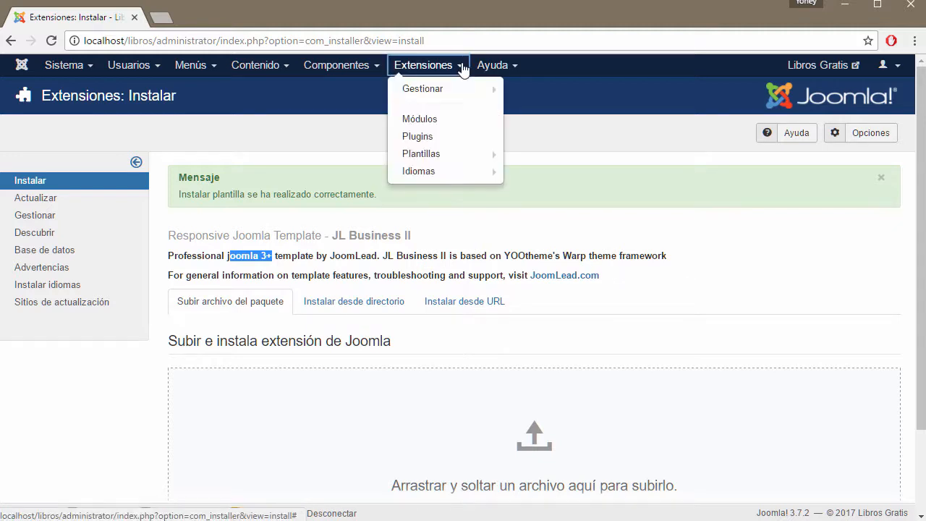
# Step: Check that JL Business II appears in the Plantillas list of site templates
pyautogui.click(424, 155)
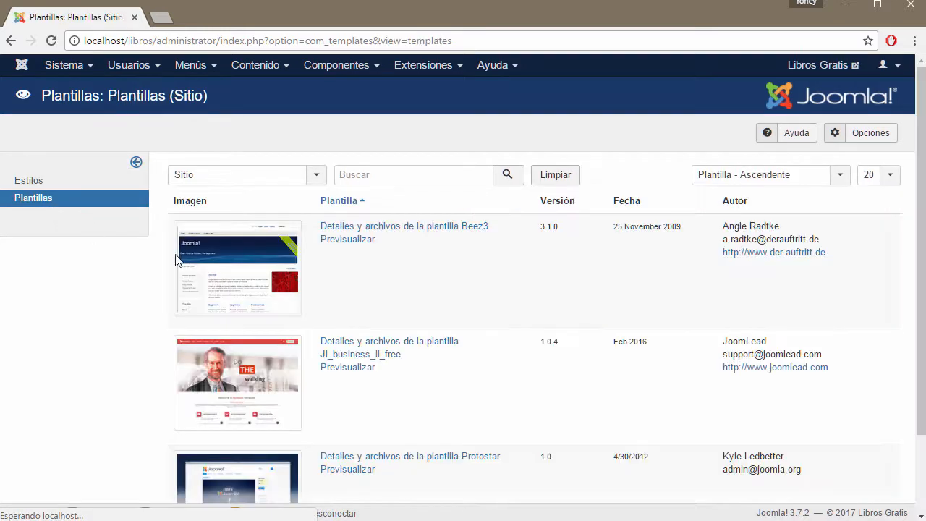
pyautogui.scroll(-2, 397, 262)
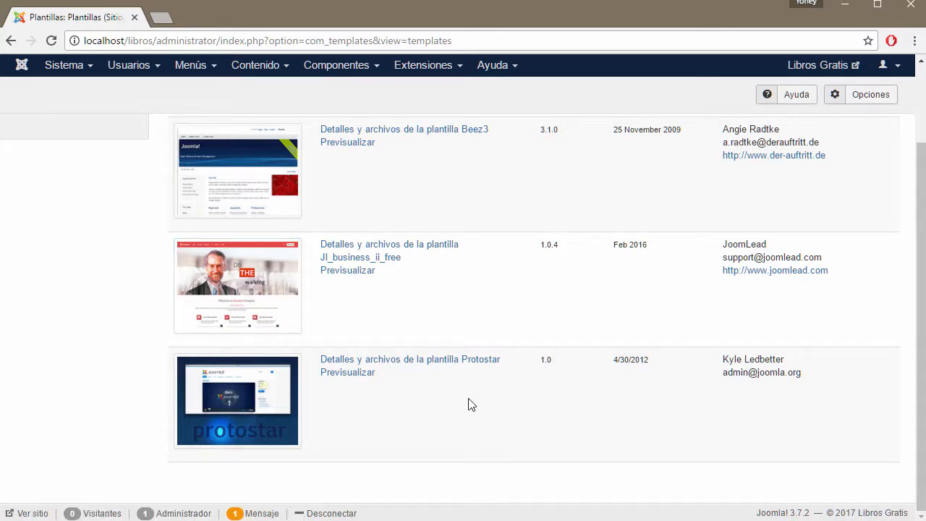
pyautogui.scroll(2, 471, 405)
# Step: Return to the extension installer under Extensiones > Gestionar > Instalar
pyautogui.click(463, 68)
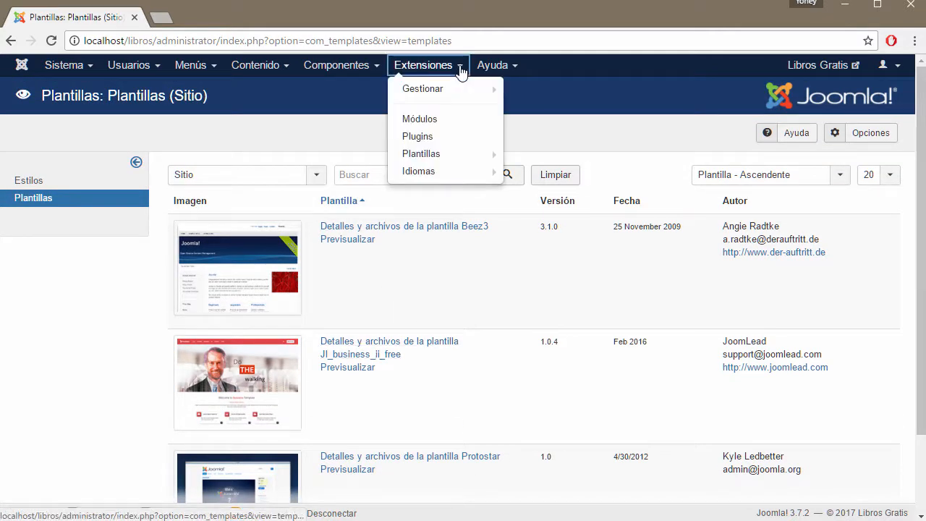
pyautogui.moveTo(439, 92)
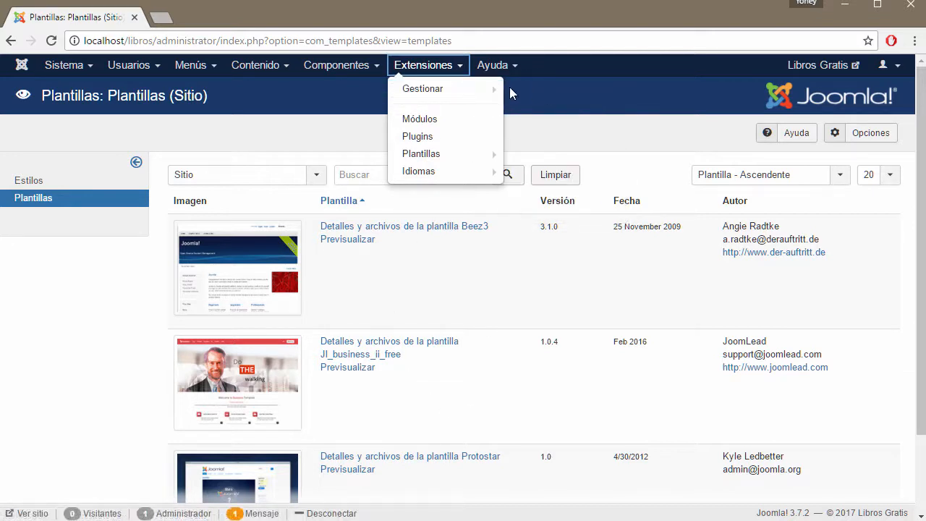
pyautogui.click(463, 93)
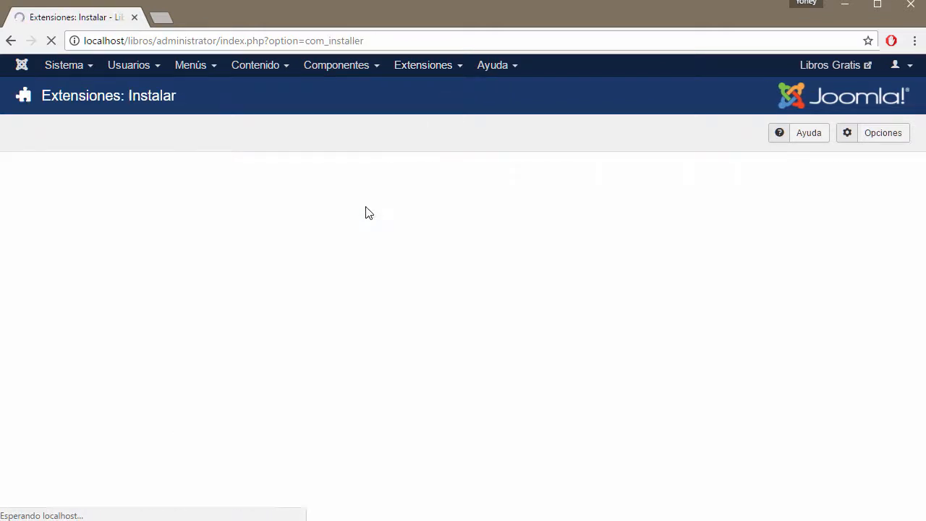